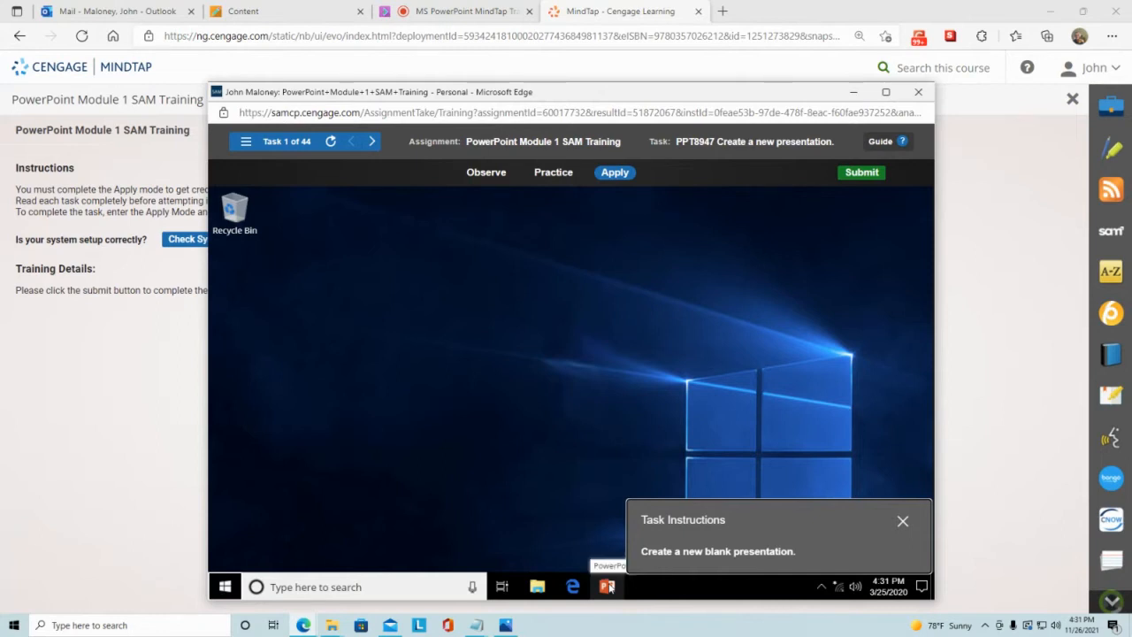
Start PowerPoint from the simulated Windows list of installed apps and create a new blank presentation.
left_click_drag(864, 511, 691, 374)
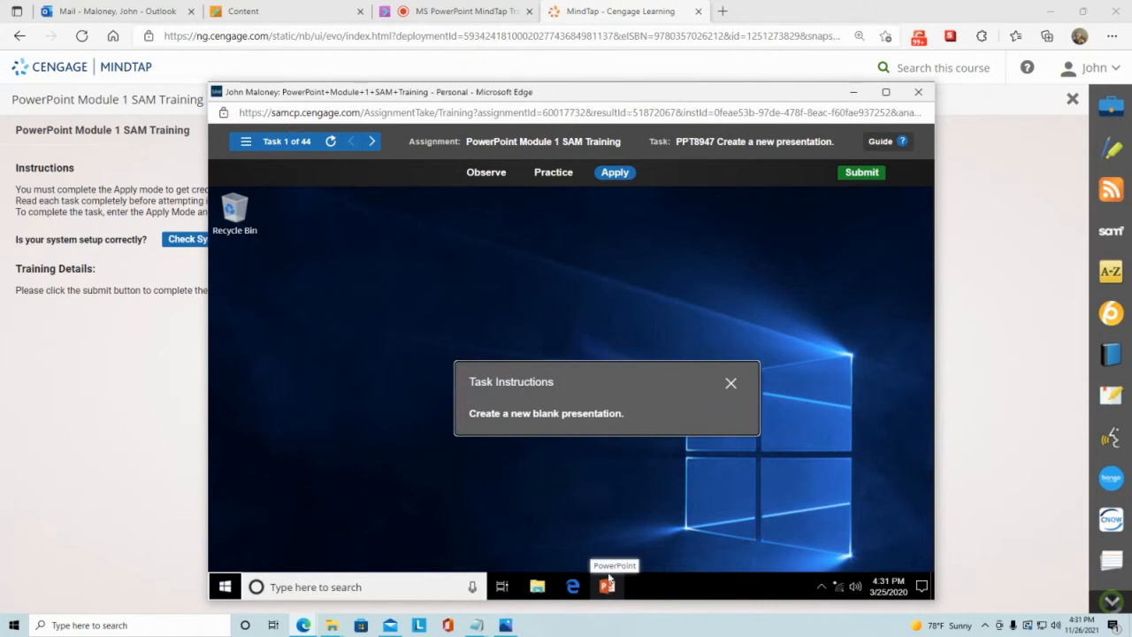
left_click_drag(611, 381, 729, 369)
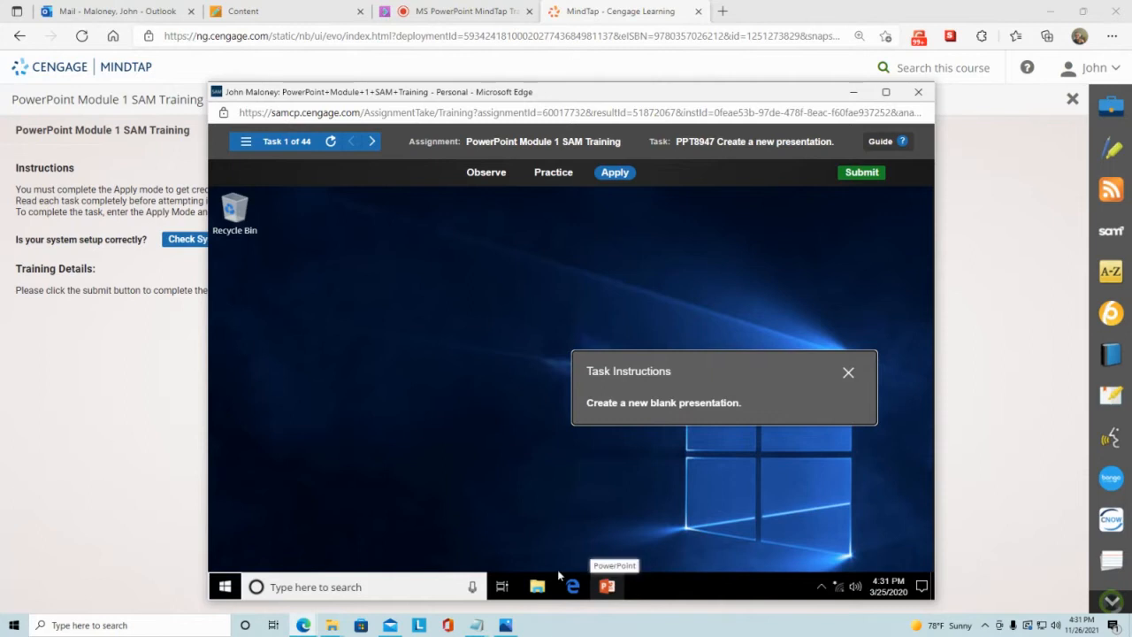
left_click(225, 585)
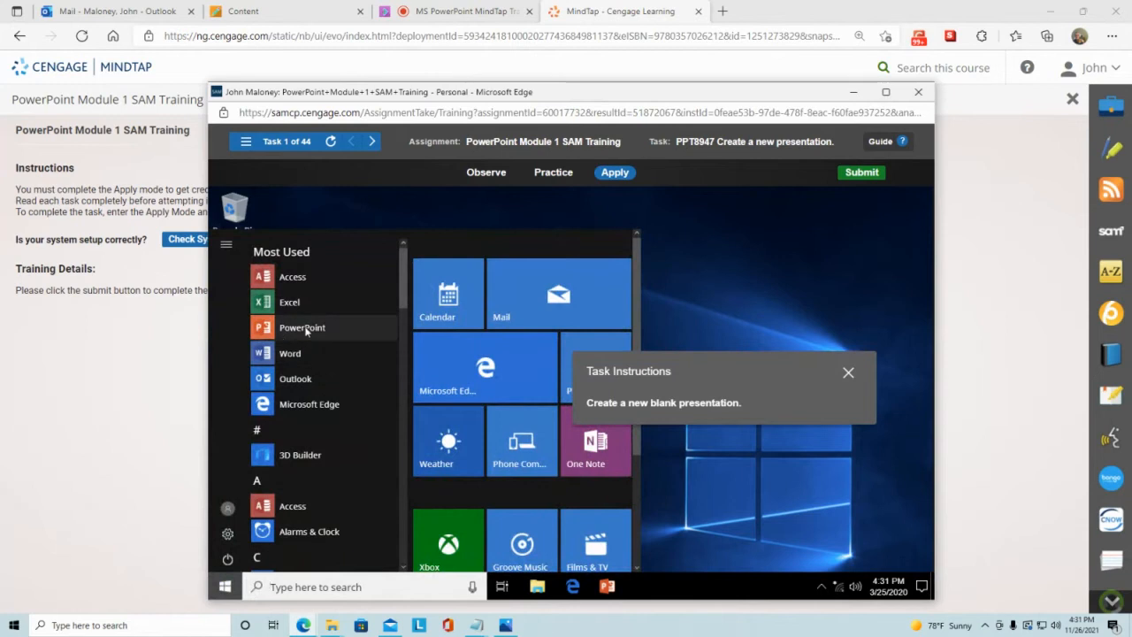
scroll(310, 425, "down", 5)
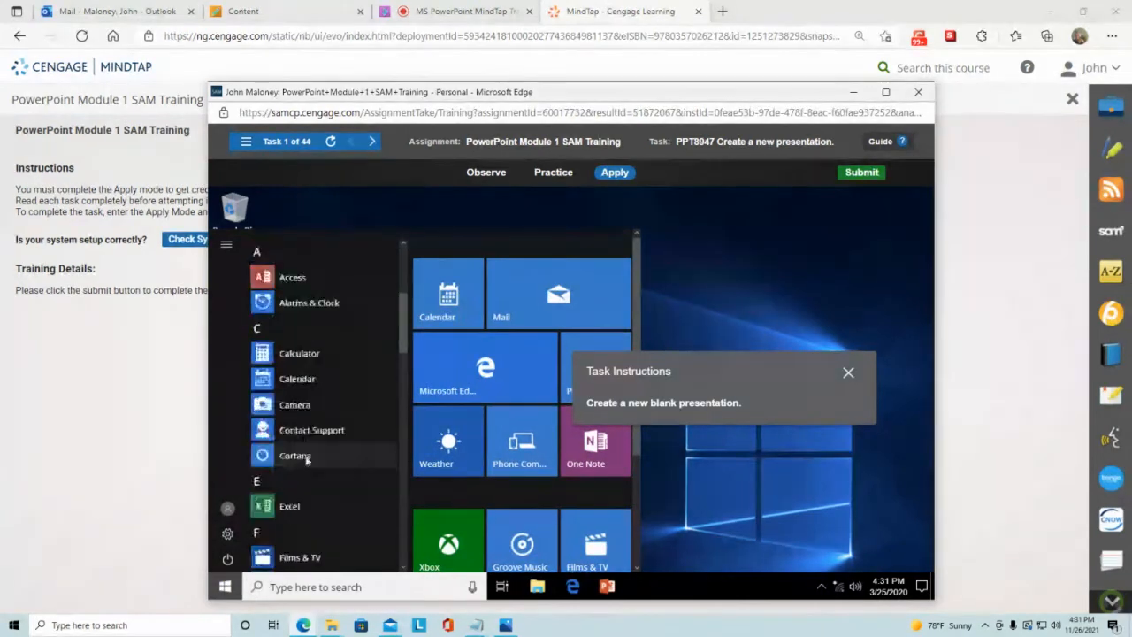
scroll(307, 459, "down", 10)
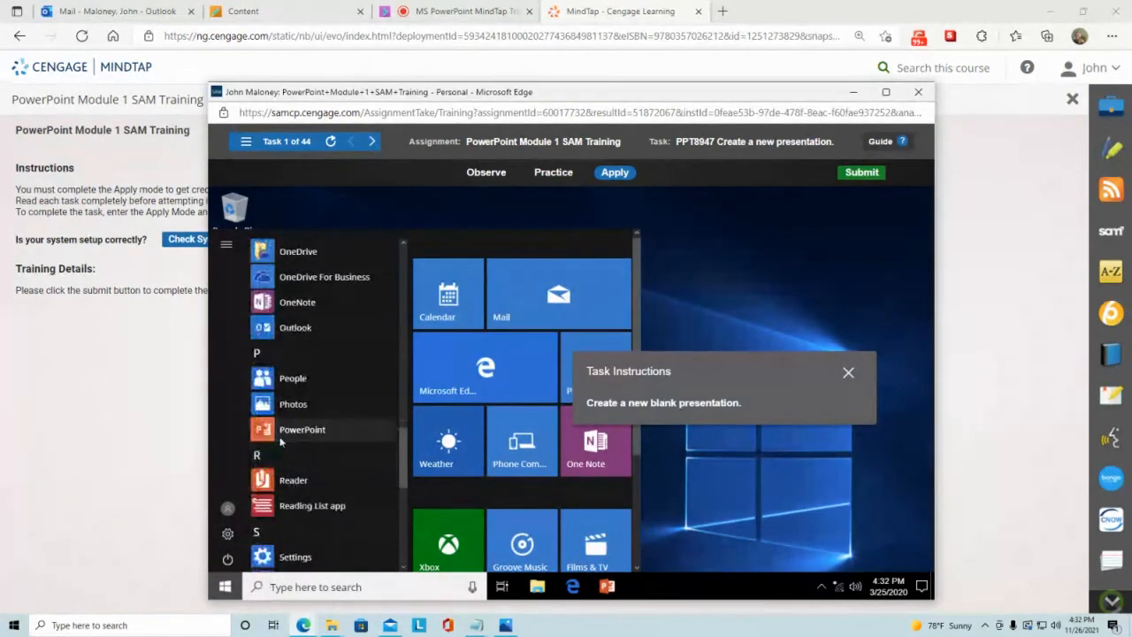
left_click(281, 433)
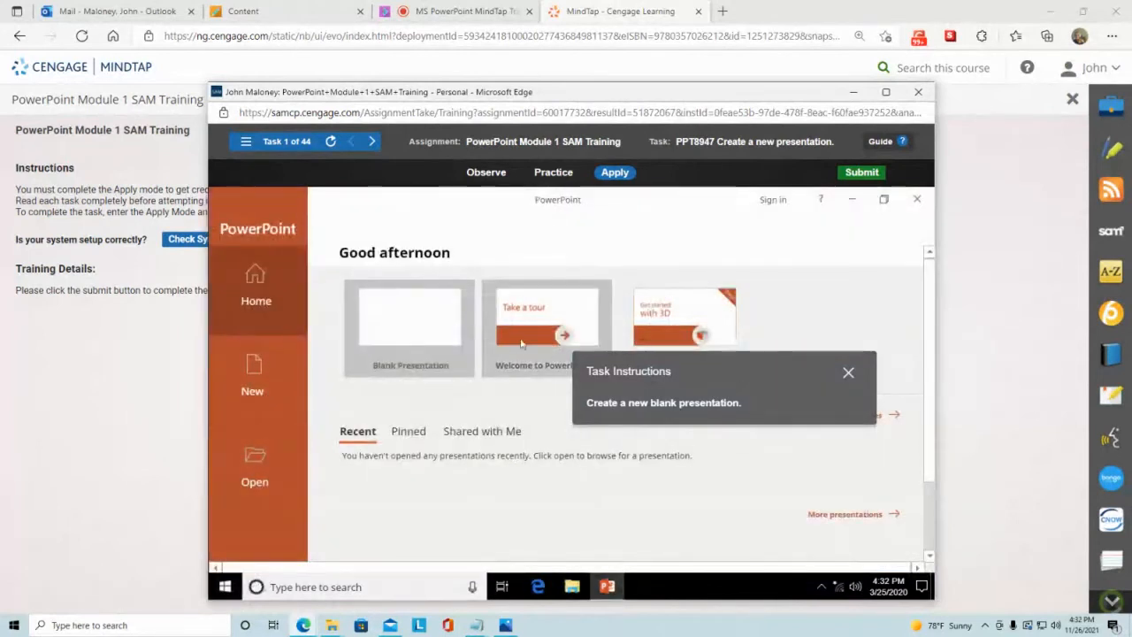
left_click(418, 324)
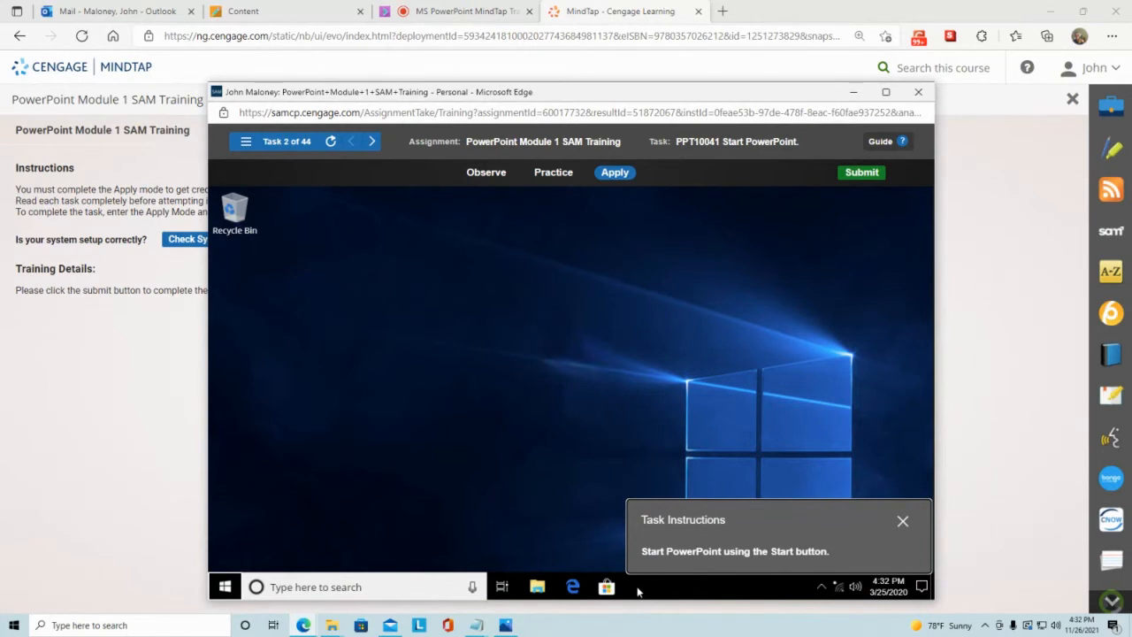
For the second training task, start PowerPoint from the simulated desktop's alphabetical list of apps.
left_click(224, 587)
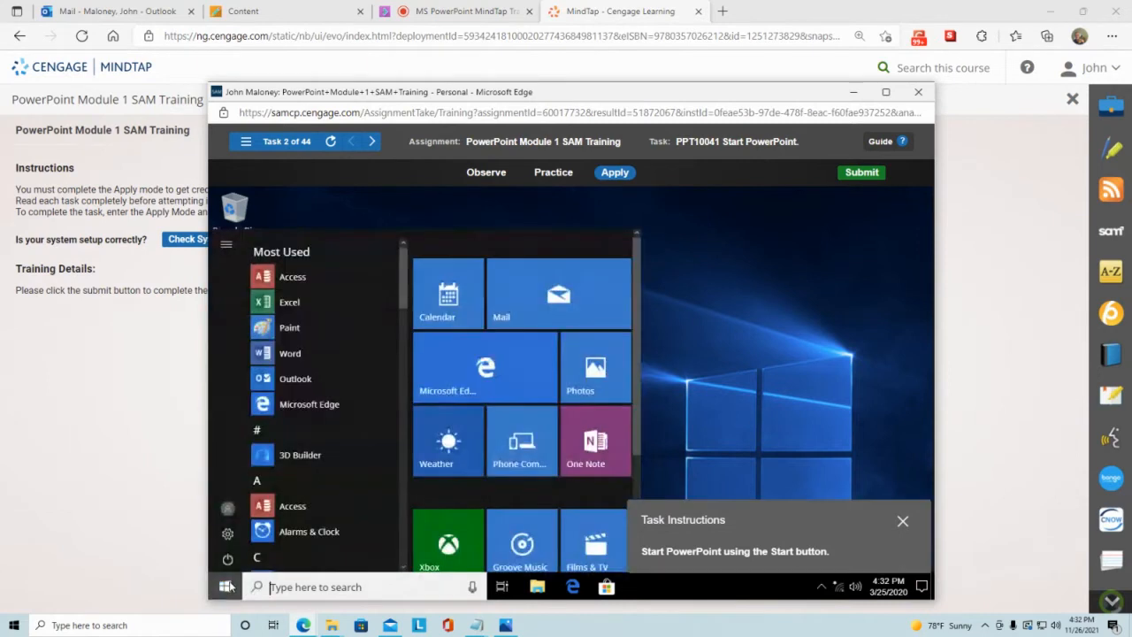
scroll(293, 406, "down", 8)
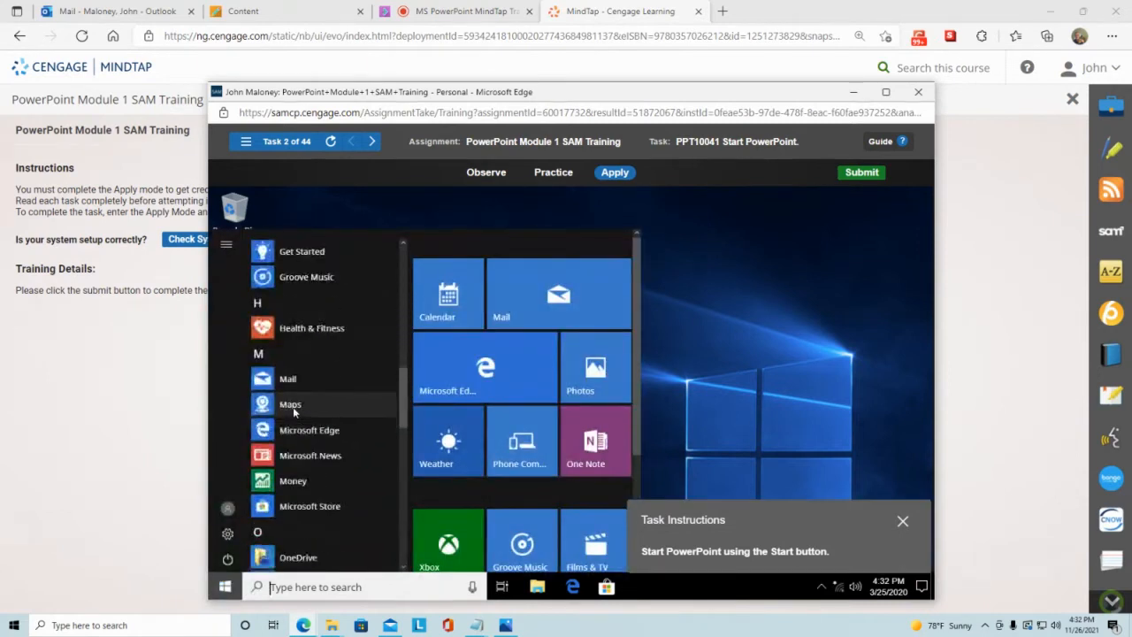
scroll(293, 407, "down", 2)
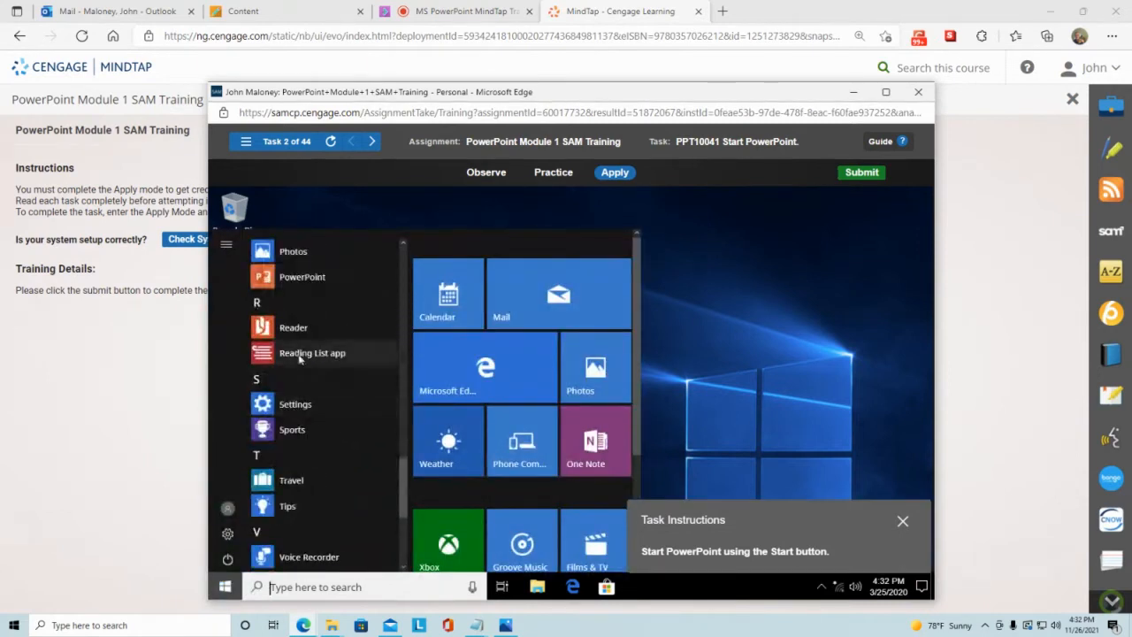
left_click(297, 280)
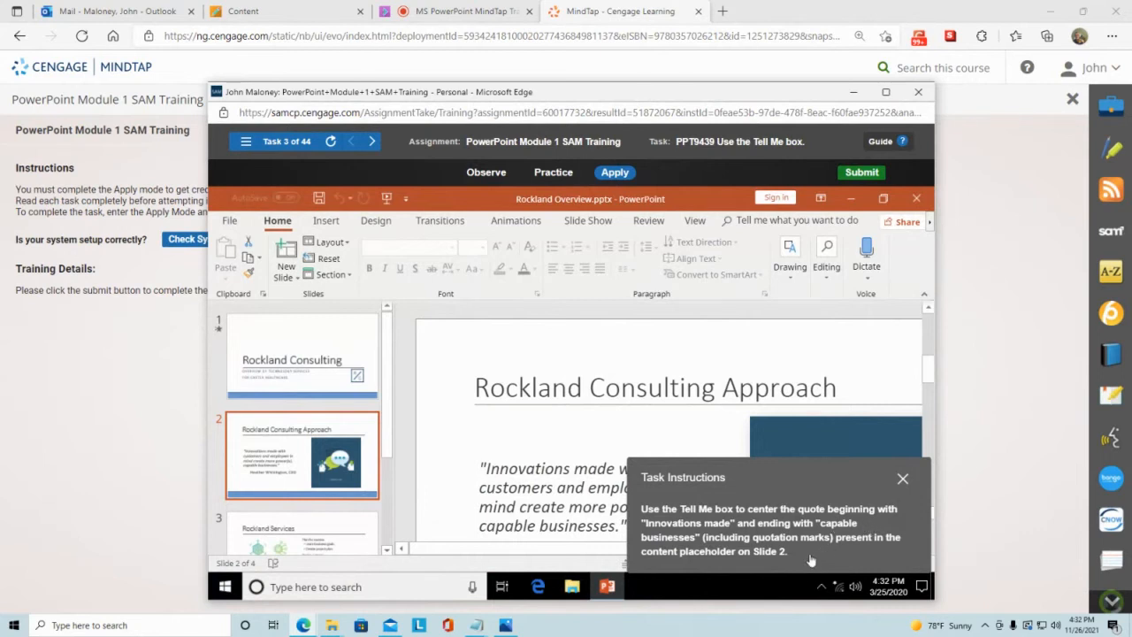
Center the quote from "Innovations made" through "capable businesses" on slide 2 by running a Tell Me search for "center".
left_click_drag(801, 470, 315, 235)
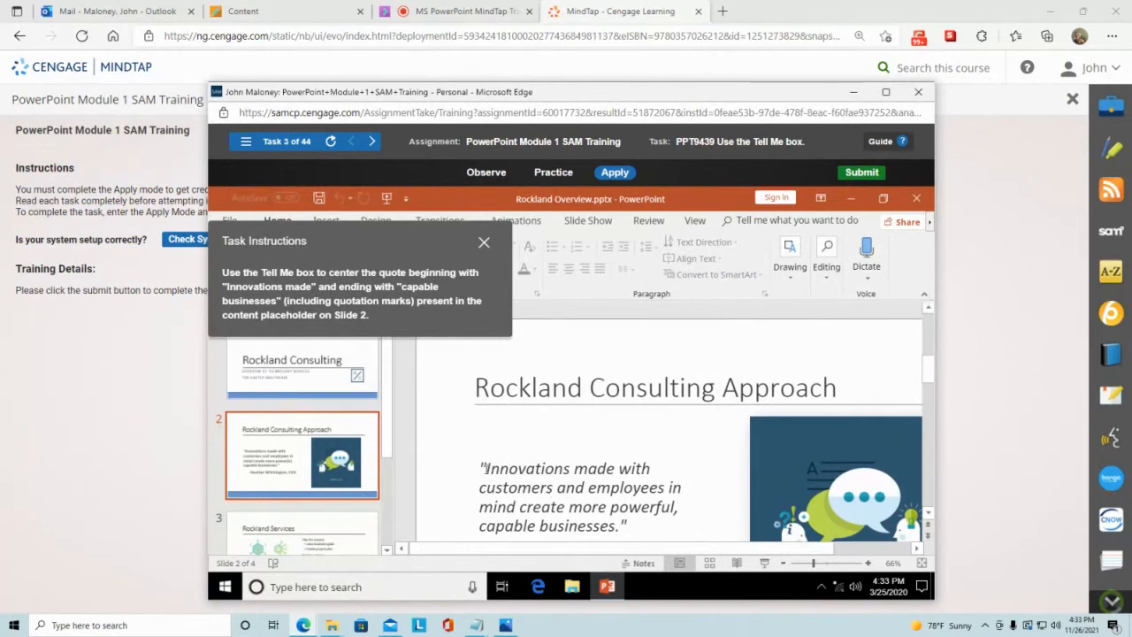
left_click_drag(483, 466, 641, 516)
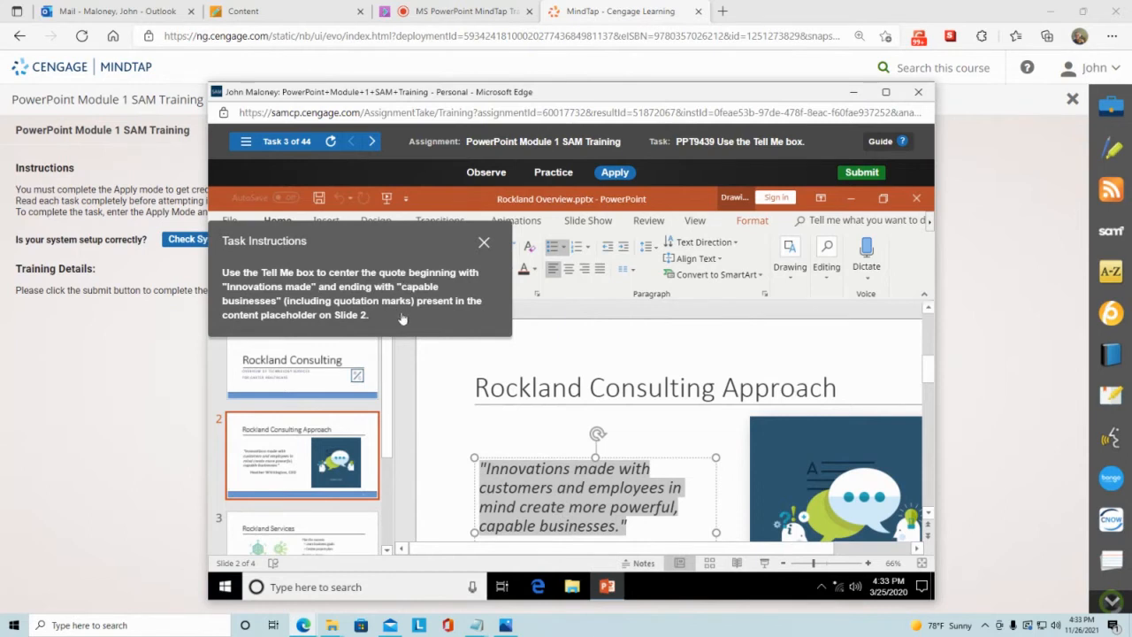
left_click(839, 221)
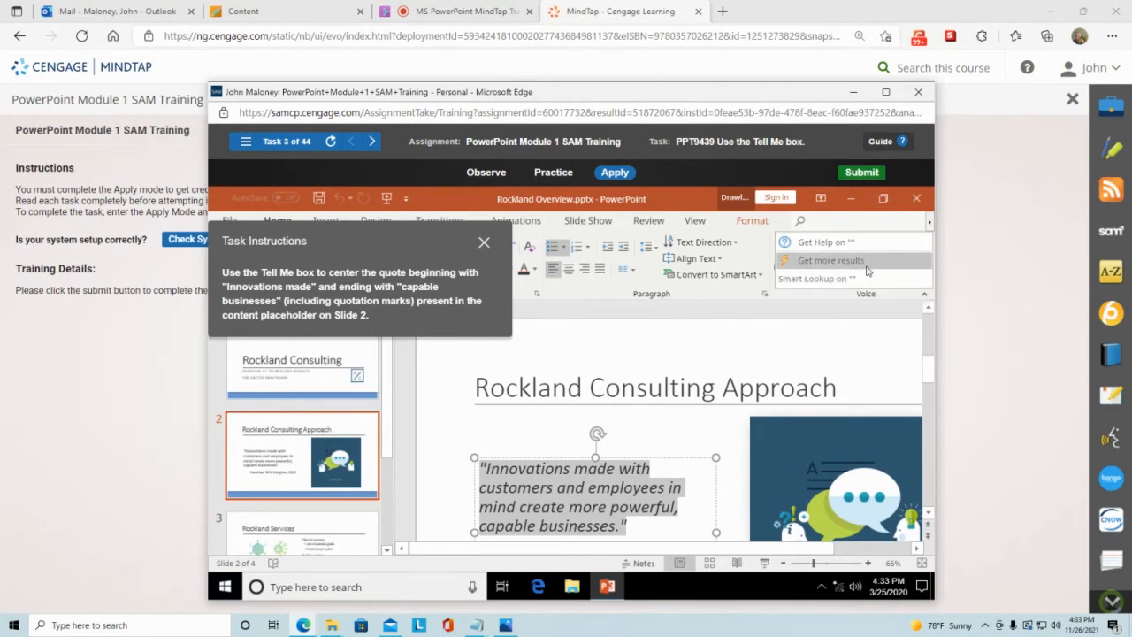
type("c")
mouse_move(868, 271)
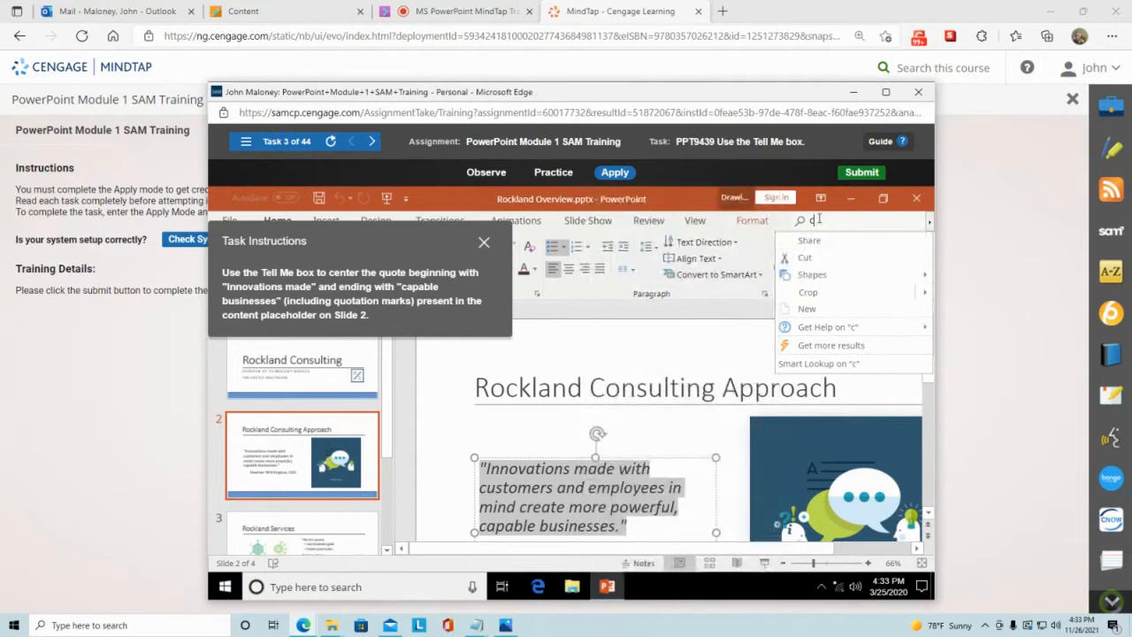
type("enter")
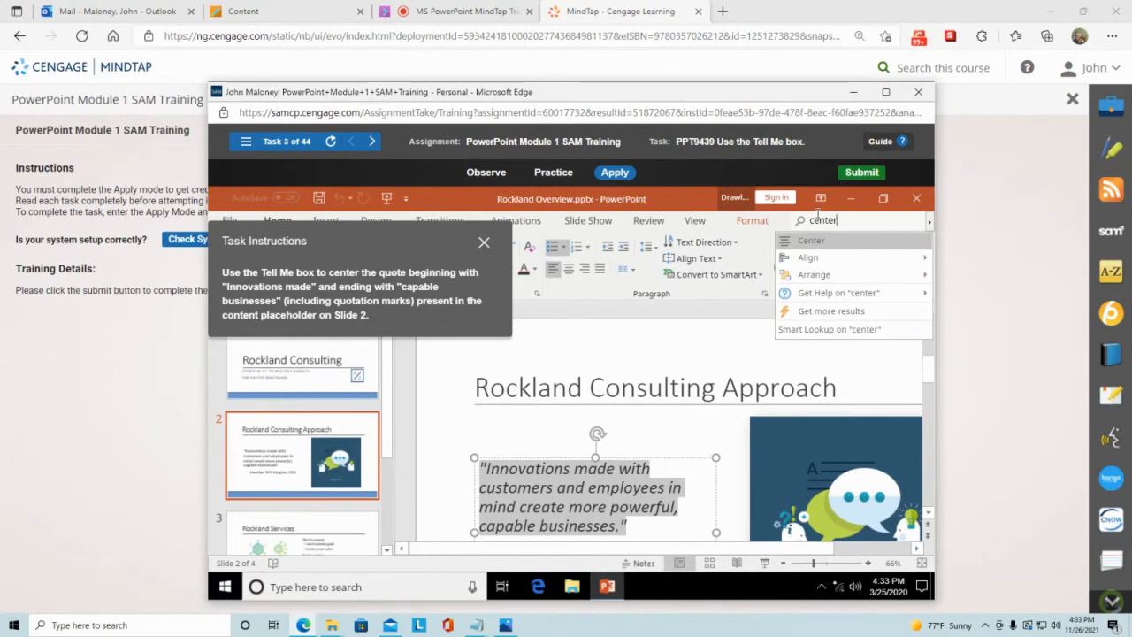
key("Return")
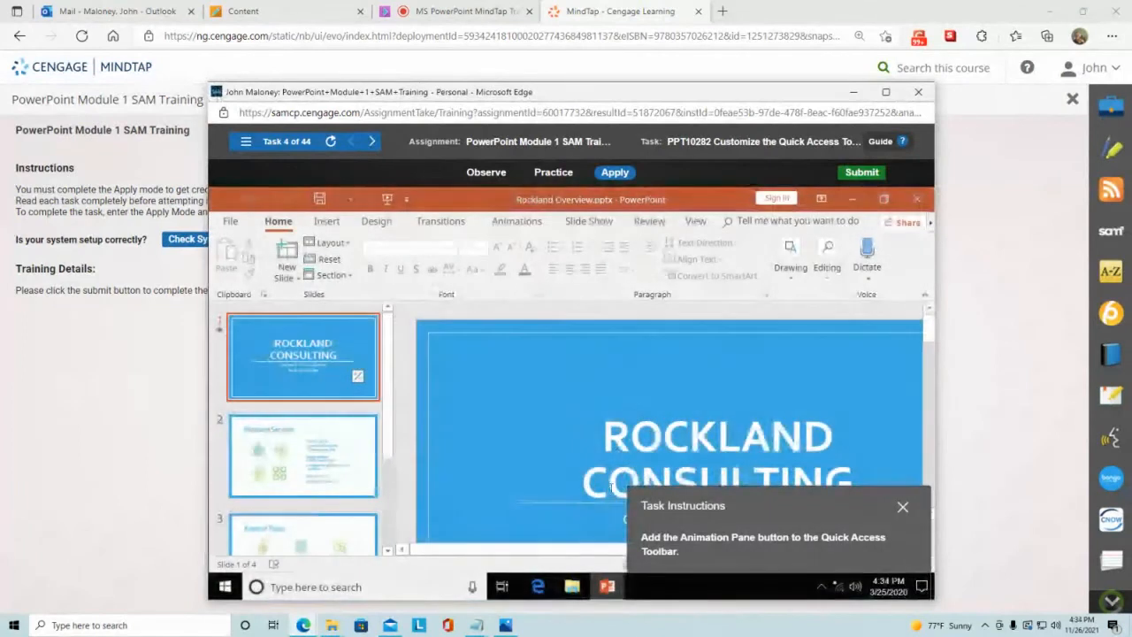
left_click_drag(607, 427, 850, 485)
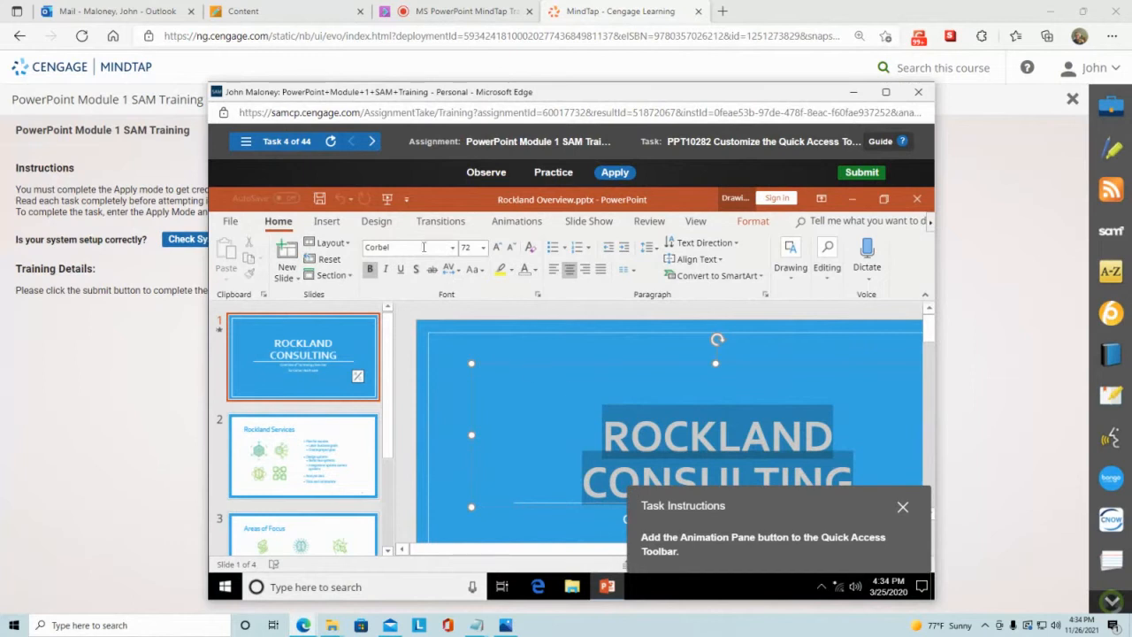
left_click(682, 436)
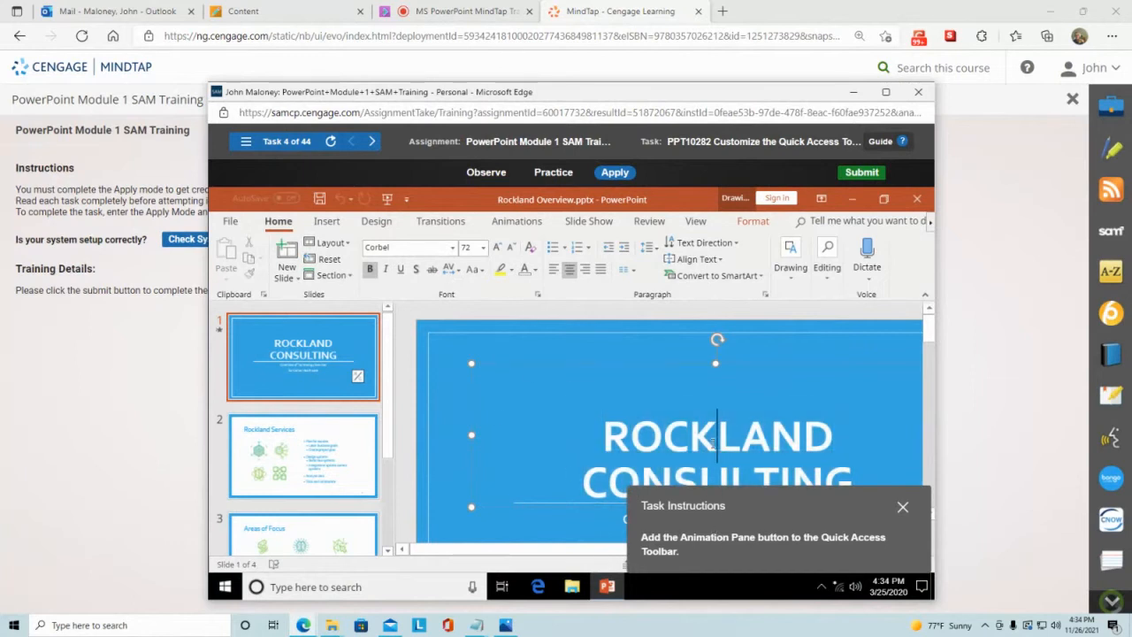
Add the Animation Pane command from the popular commands to the Quick Access Toolbar for all documents.
left_click_drag(674, 498, 312, 245)
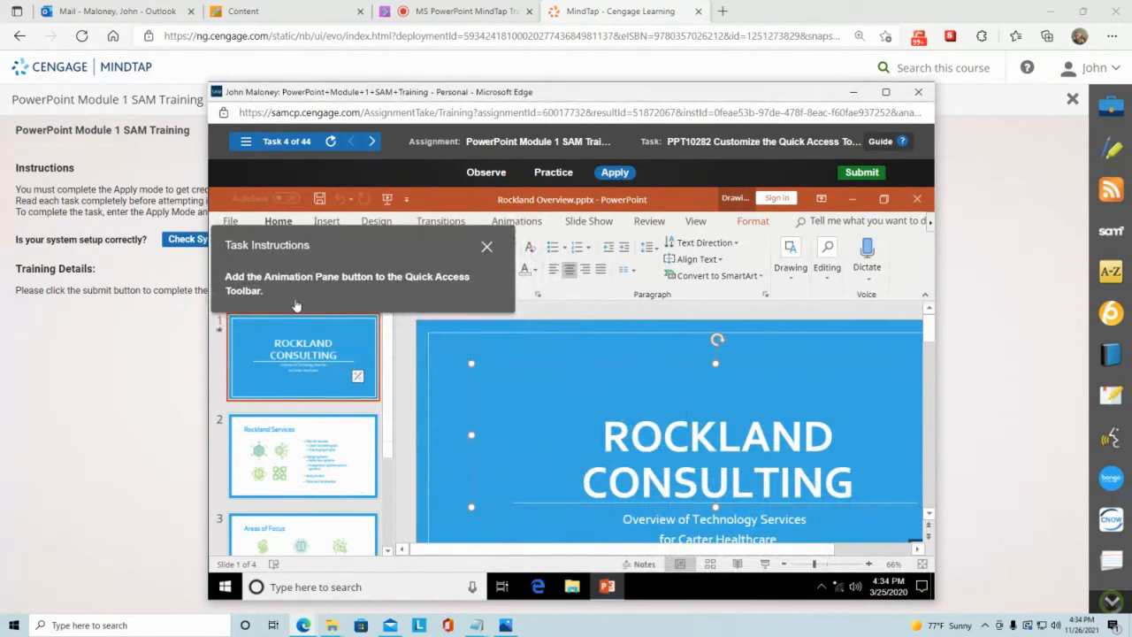
mouse_move(308, 231)
left_mouse_down()
mouse_move(676, 229)
mouse_move(688, 277)
left_mouse_up()
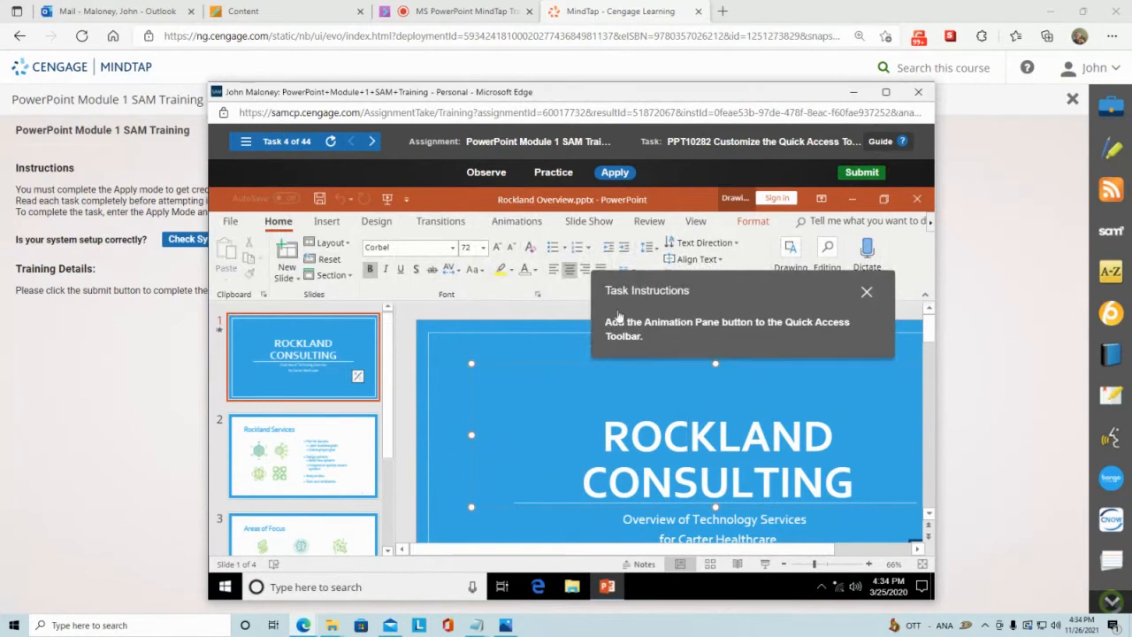
left_click(406, 201)
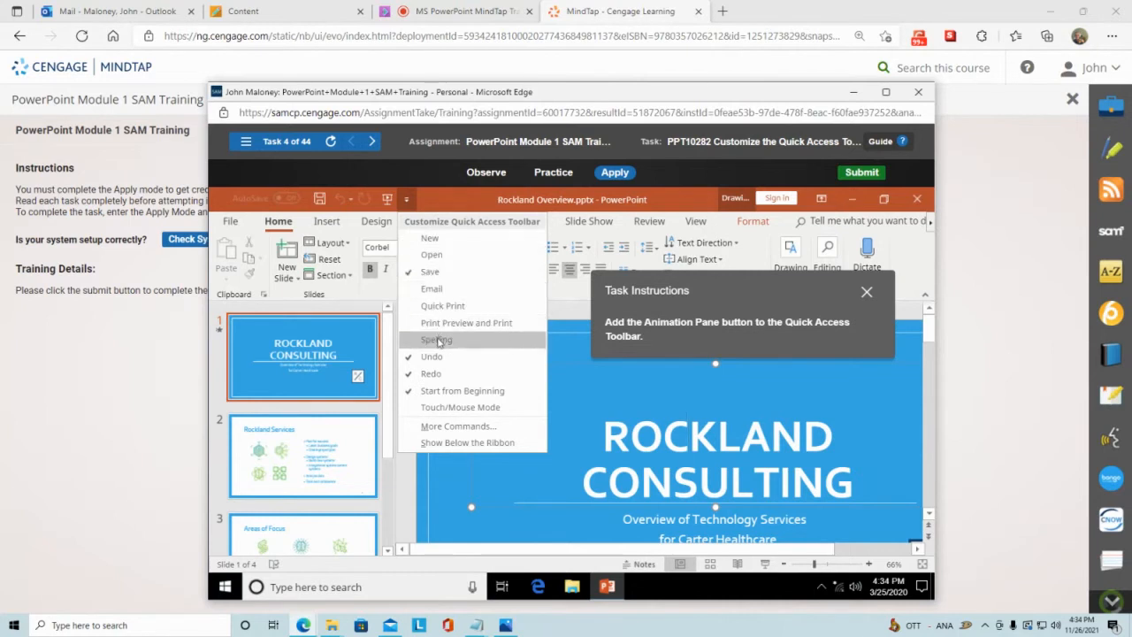
left_click(449, 428)
left_click_drag(661, 285, 697, 309)
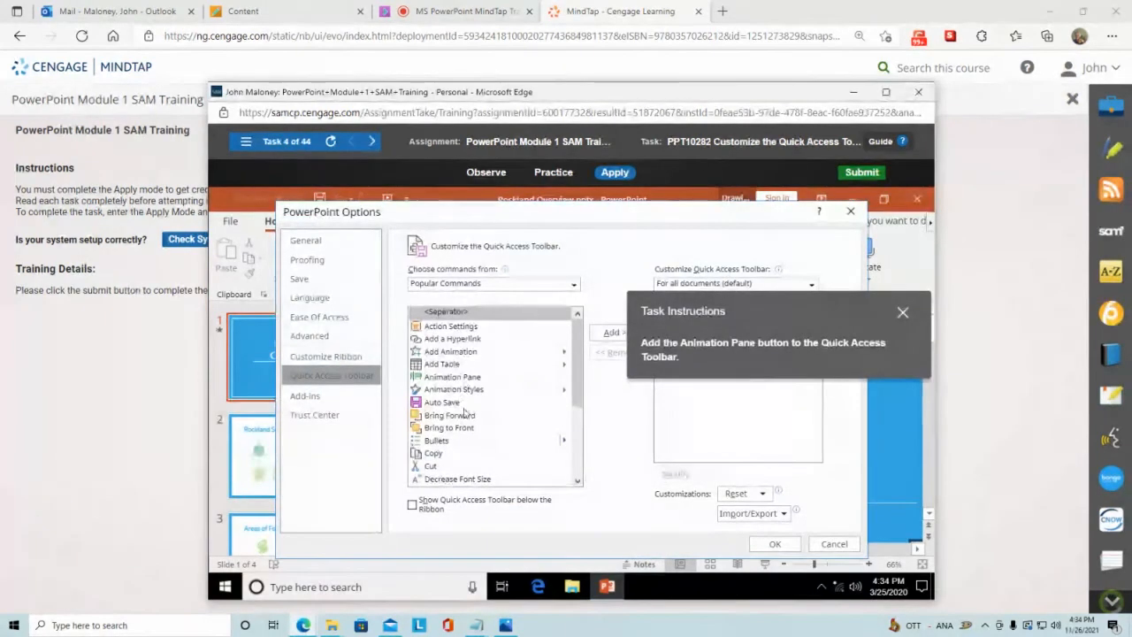
left_click(469, 378)
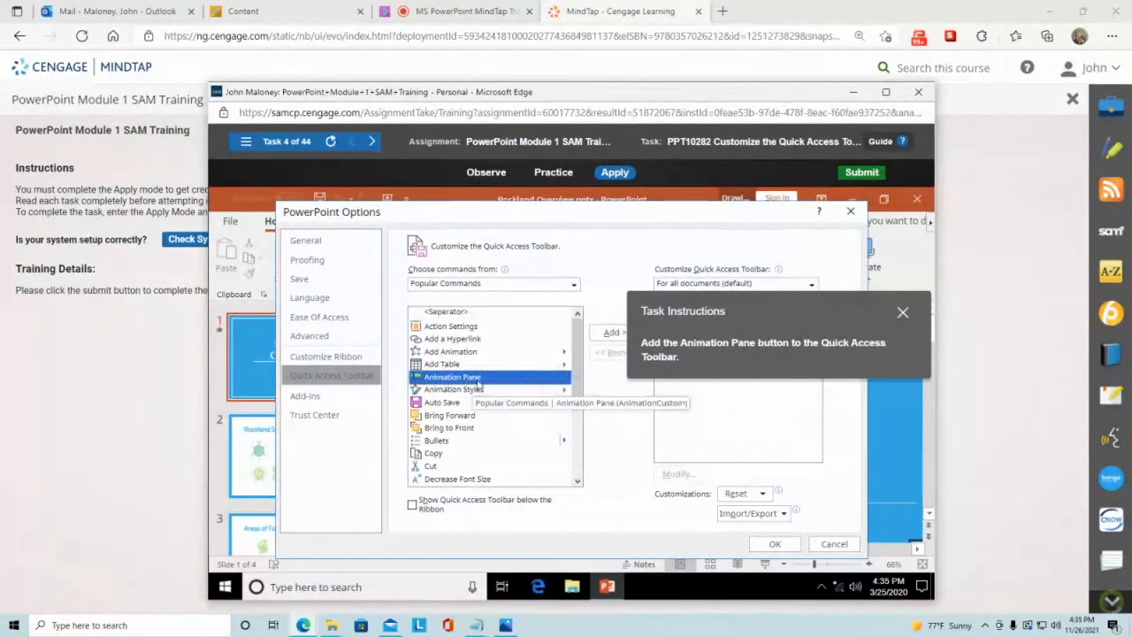
left_click_drag(753, 314, 259, 150)
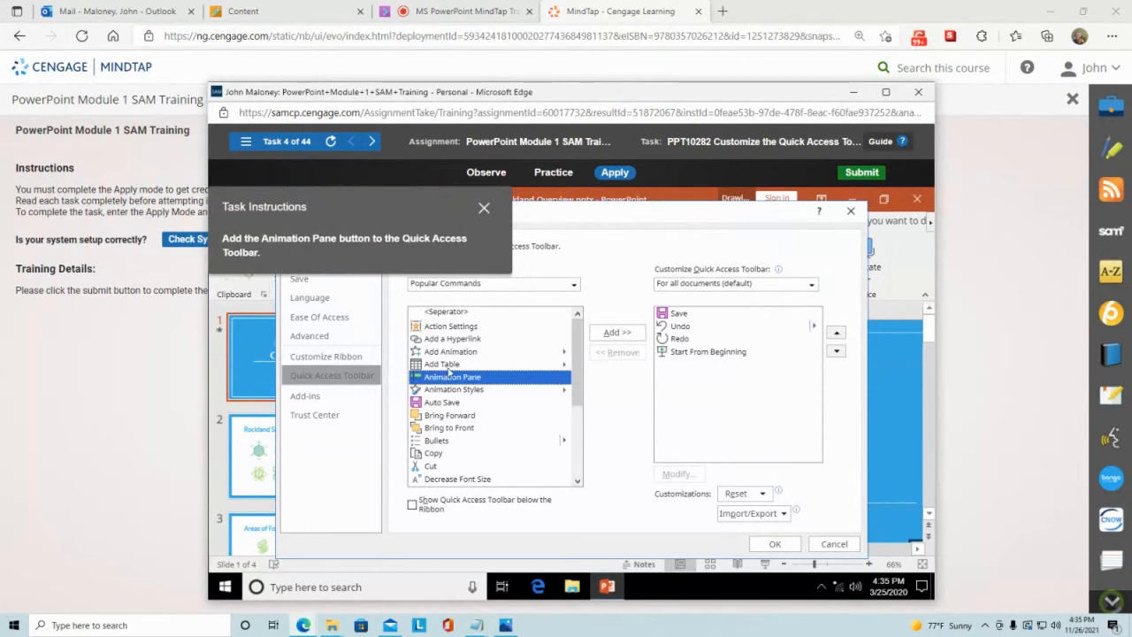
left_click(618, 334)
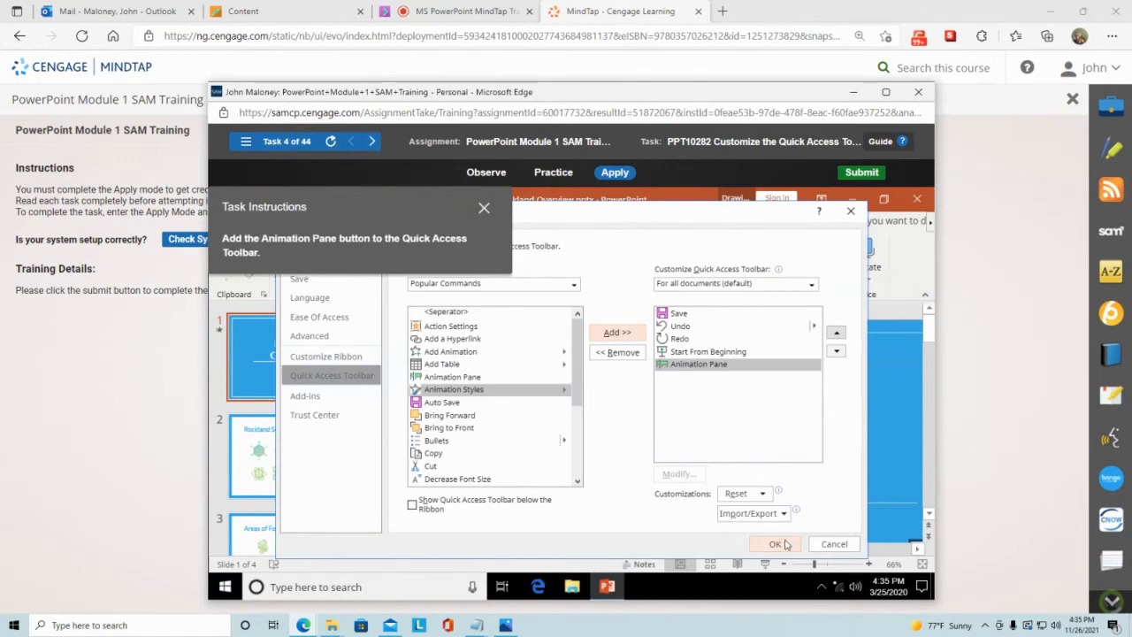
left_click(777, 544)
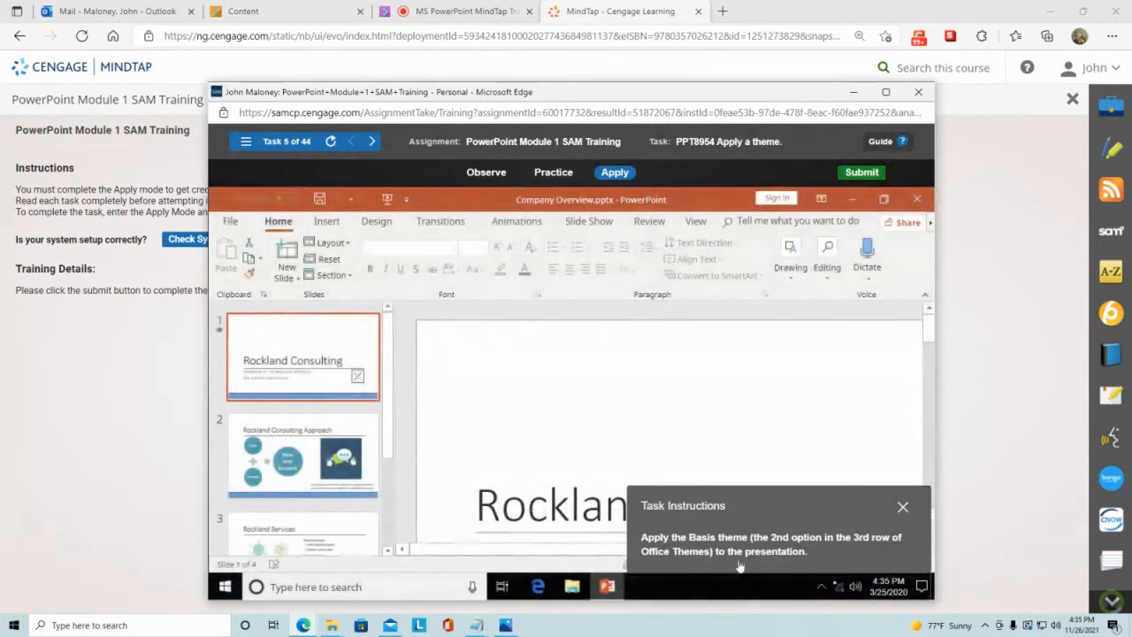
Apply the Basis theme, the second option in the third row of Office themes, to the Company Overview presentation.
left_click_drag(770, 519, 338, 217)
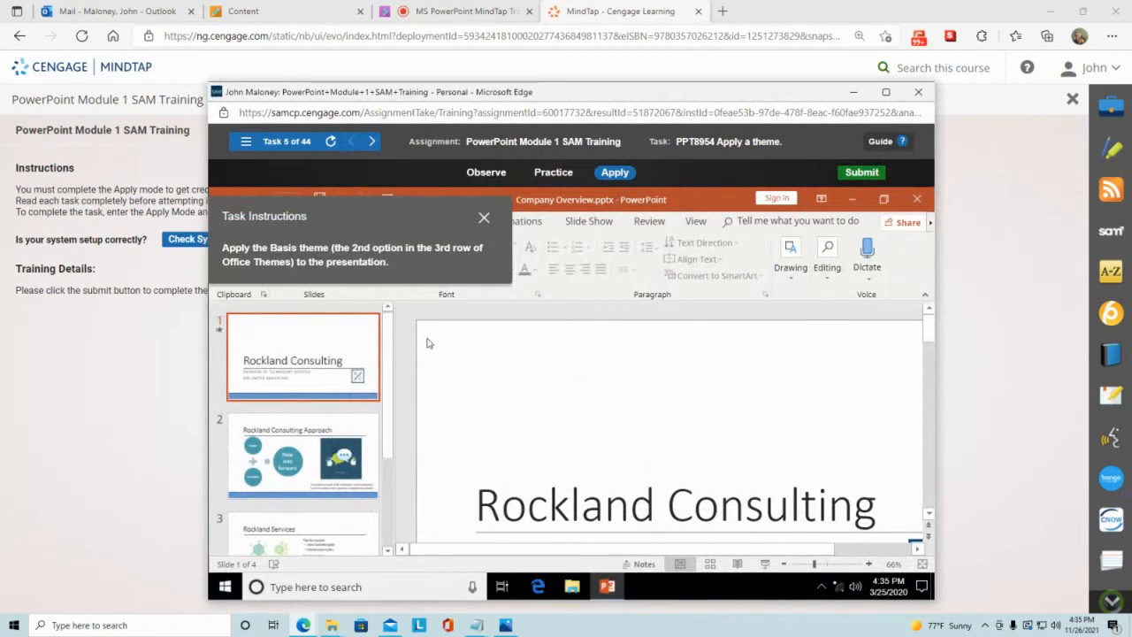
left_click_drag(322, 216, 633, 317)
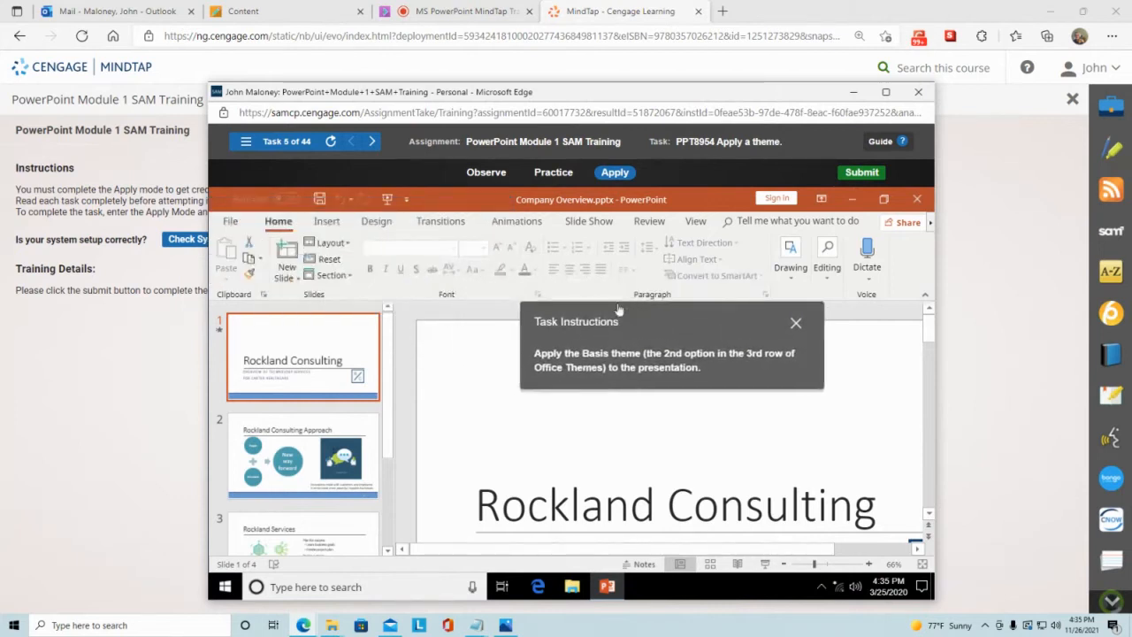
left_click(383, 227)
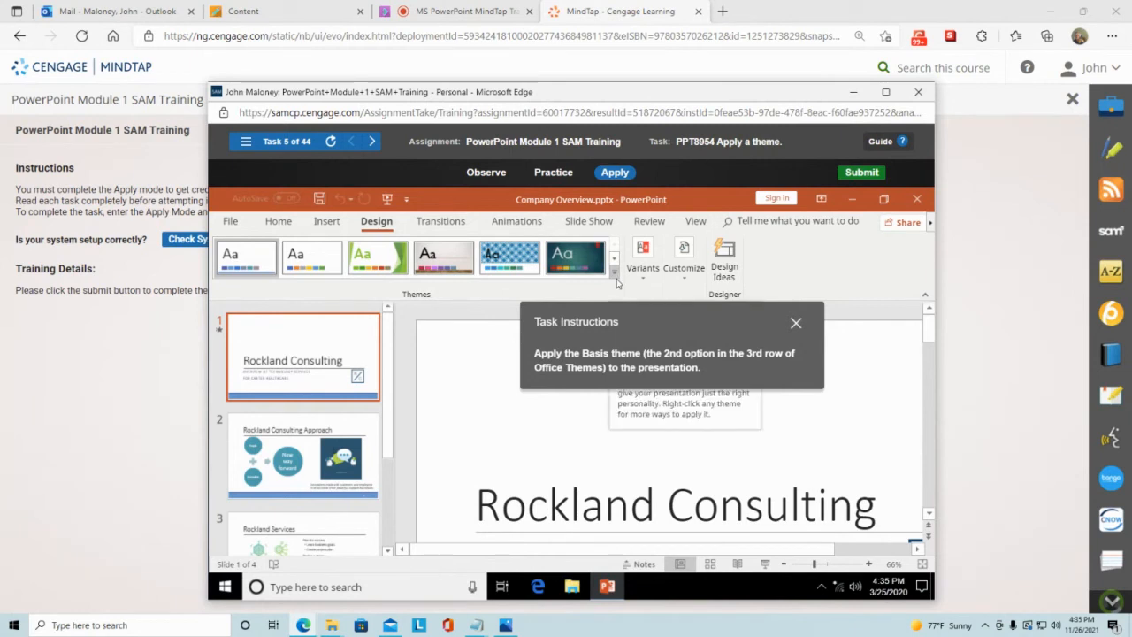
left_click_drag(662, 318, 695, 433)
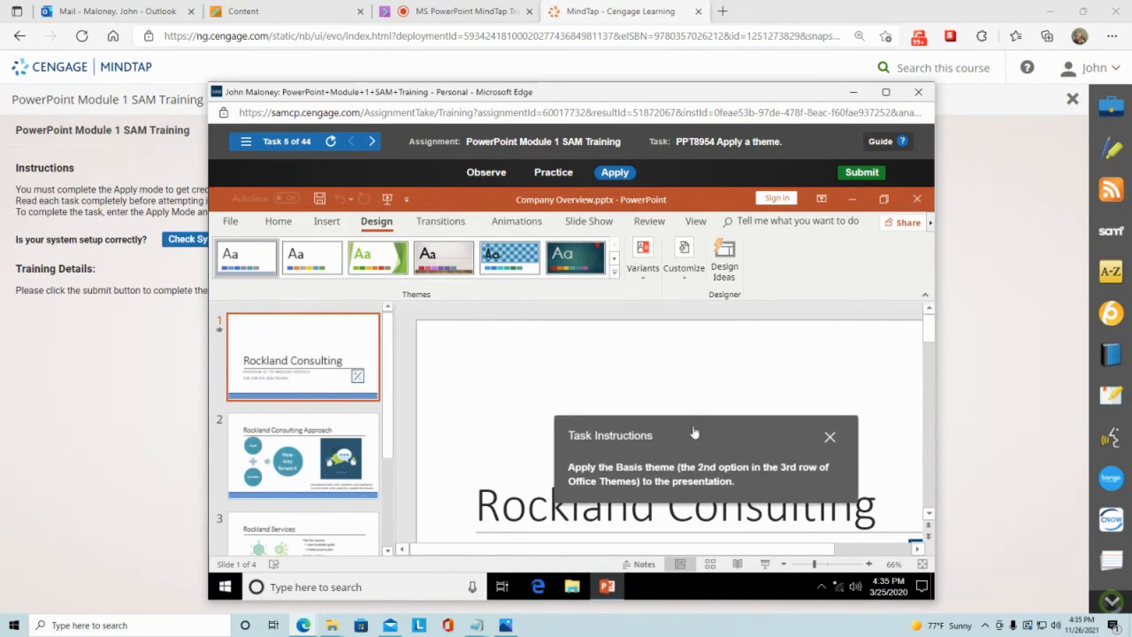
left_click(614, 276)
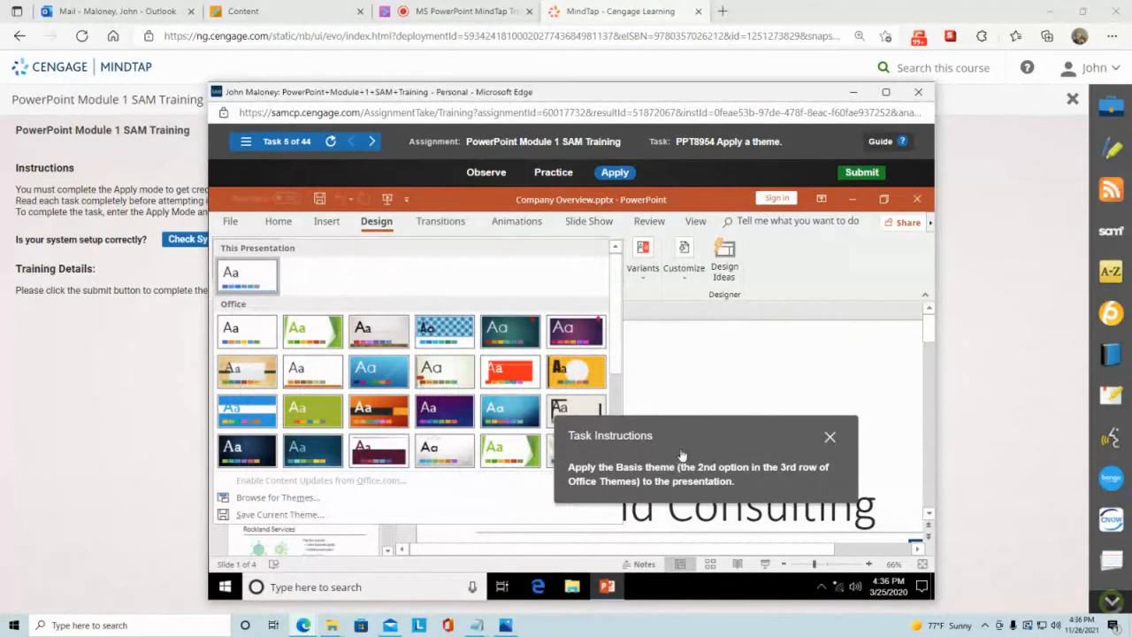
left_click_drag(683, 442, 757, 292)
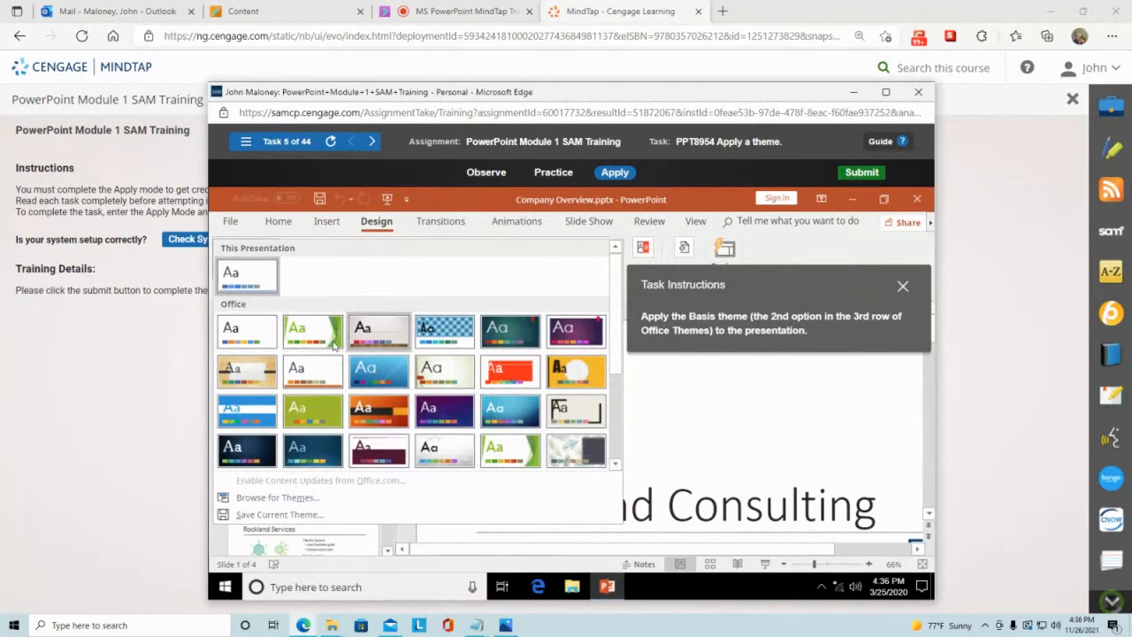
left_click(318, 416)
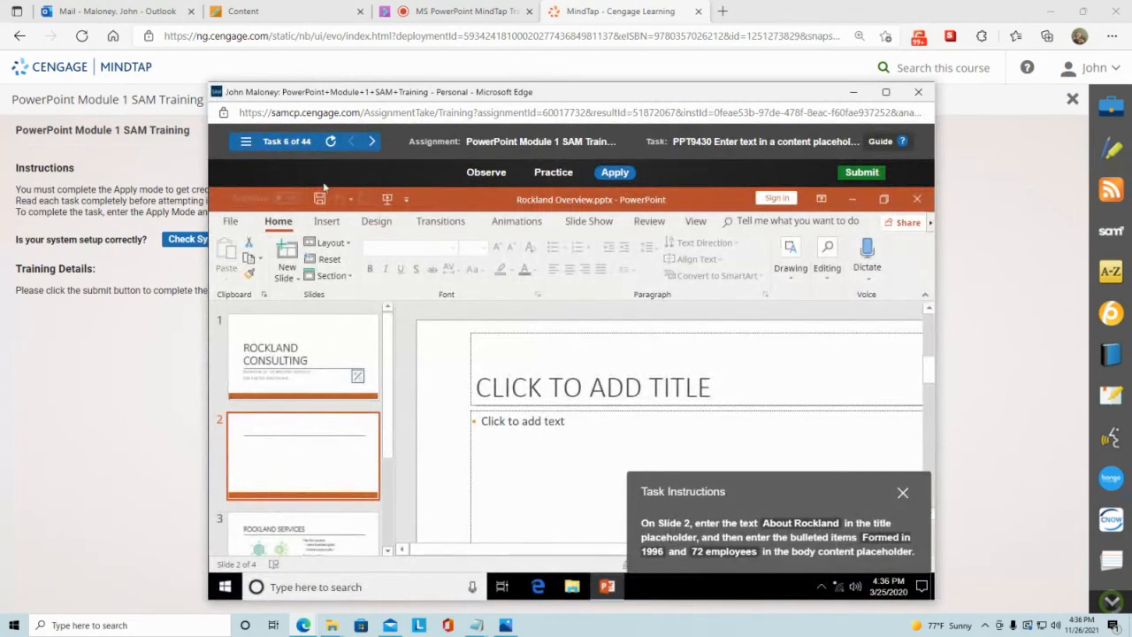
Enter the title "About Rockland" in the title placeholder on slide 2.
left_click_drag(749, 478, 672, 254)
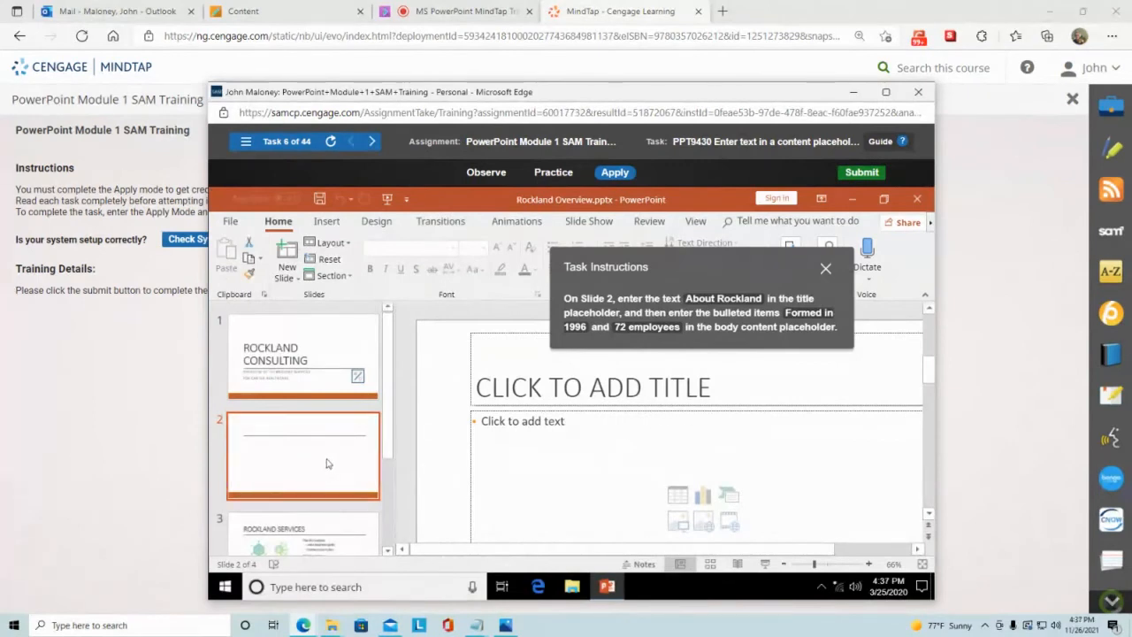
left_click(479, 390)
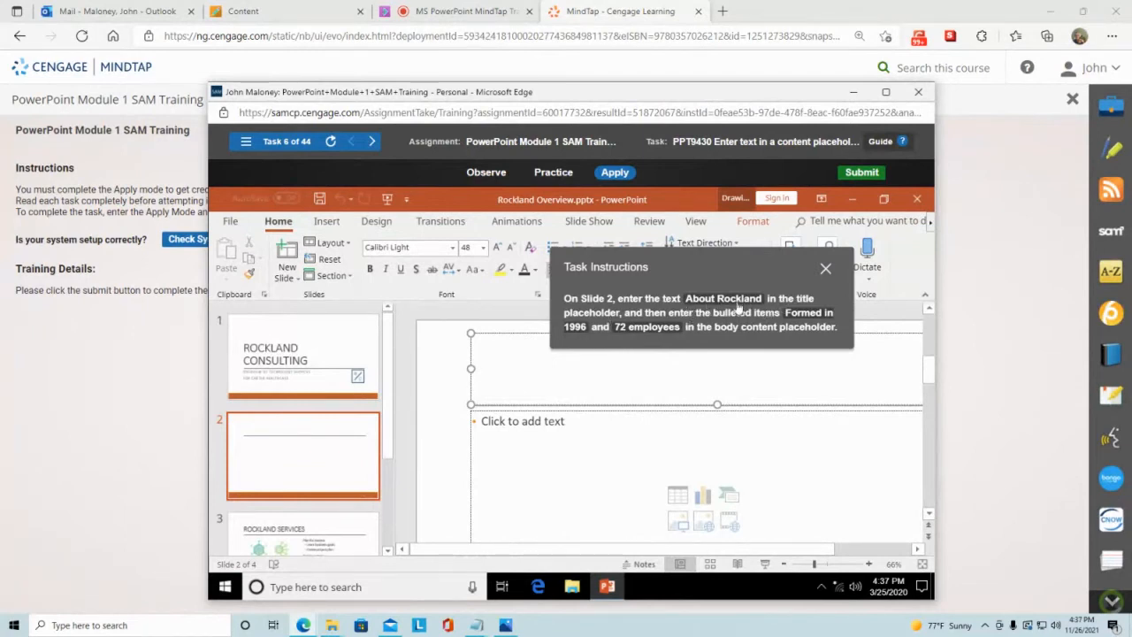
type("About Rock")
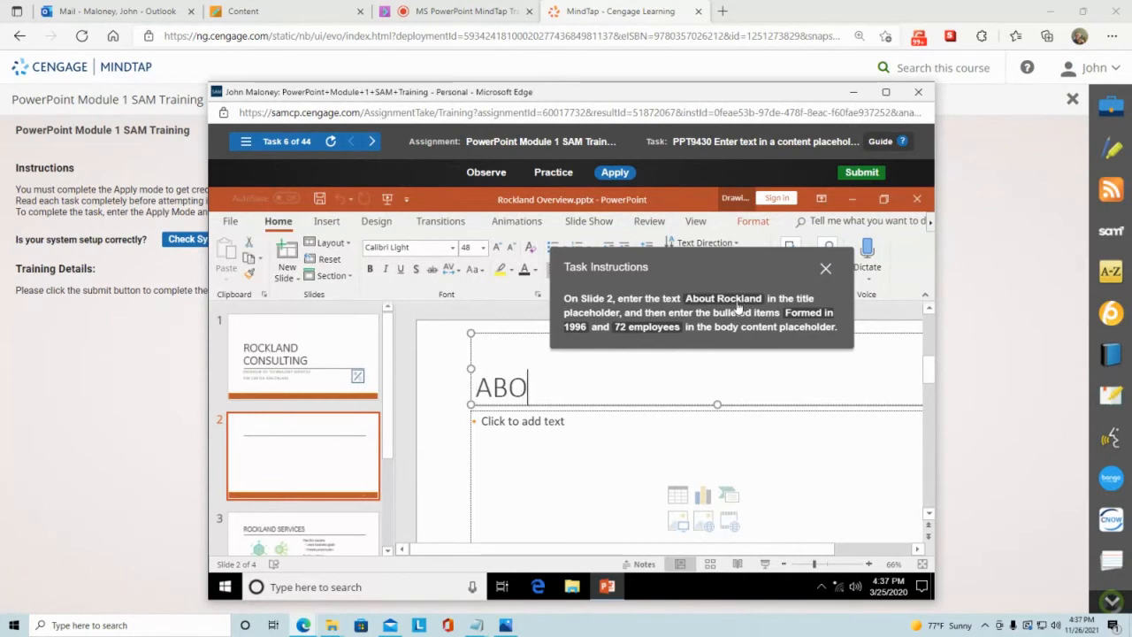
type("land")
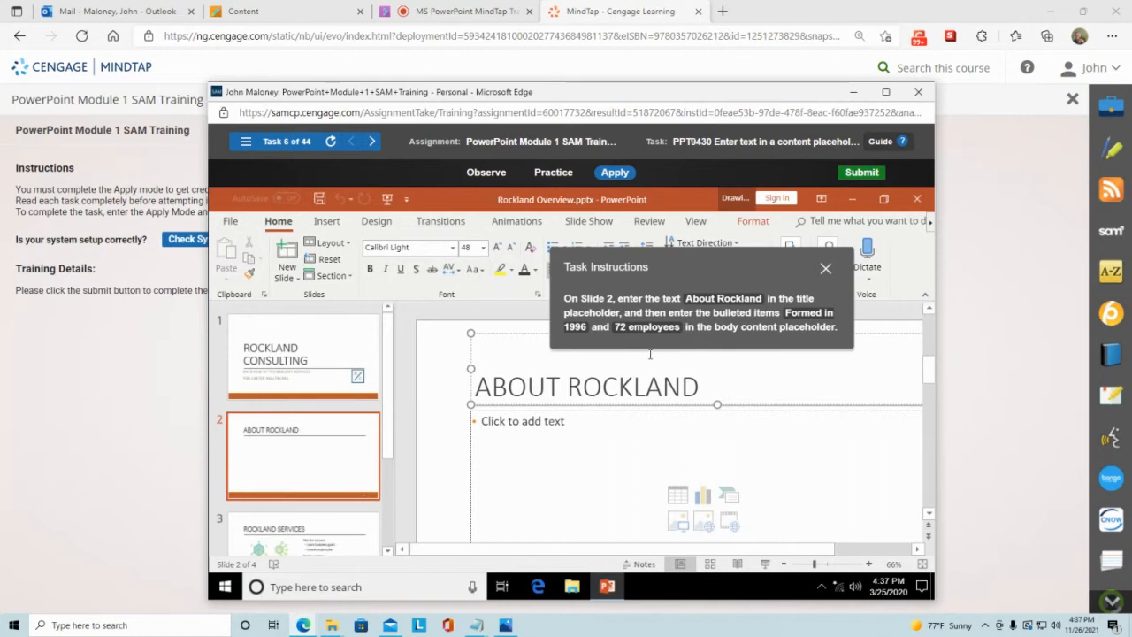
key("Return")
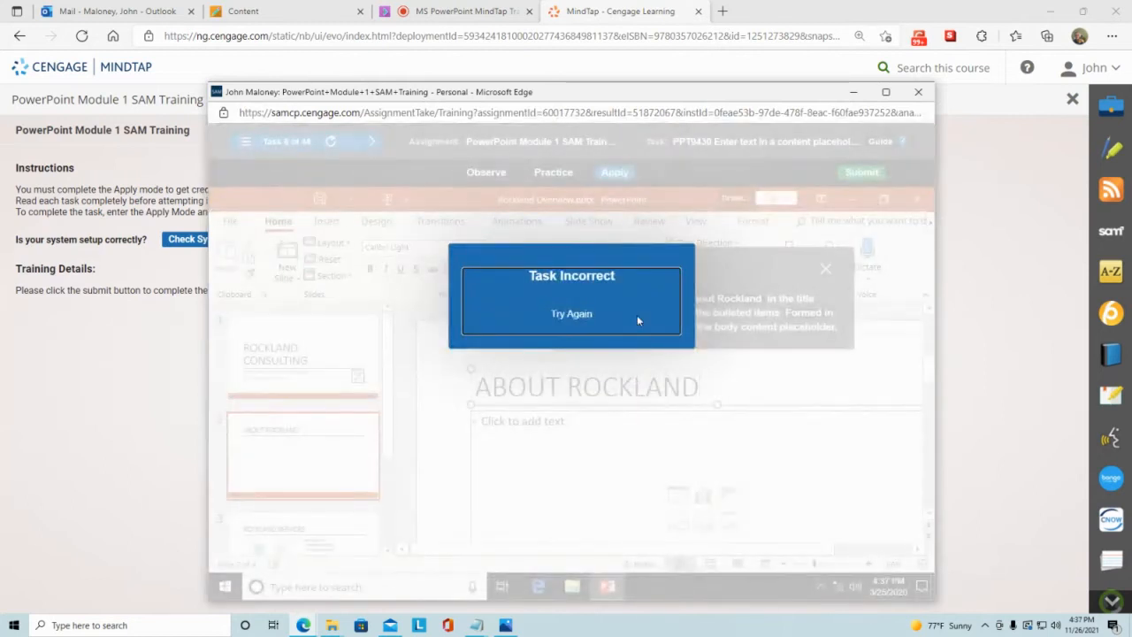
left_click(637, 317)
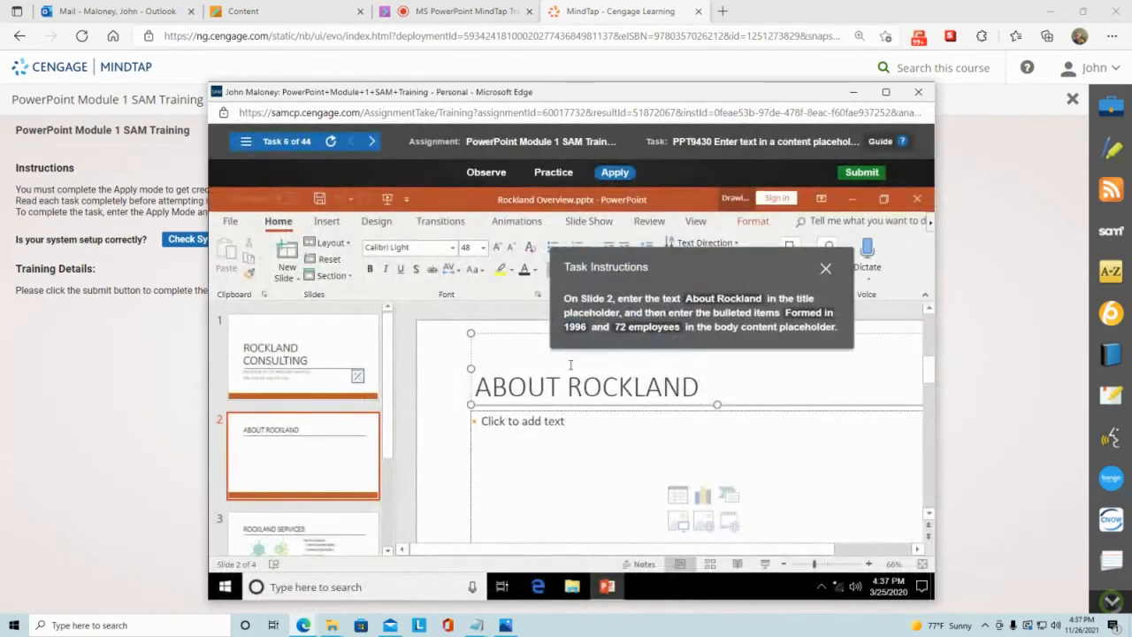
Enter the bulleted items "Formed in 1996" and "72 employees" in the body content placeholder of slide 2.
left_click(490, 385)
left_click(484, 421)
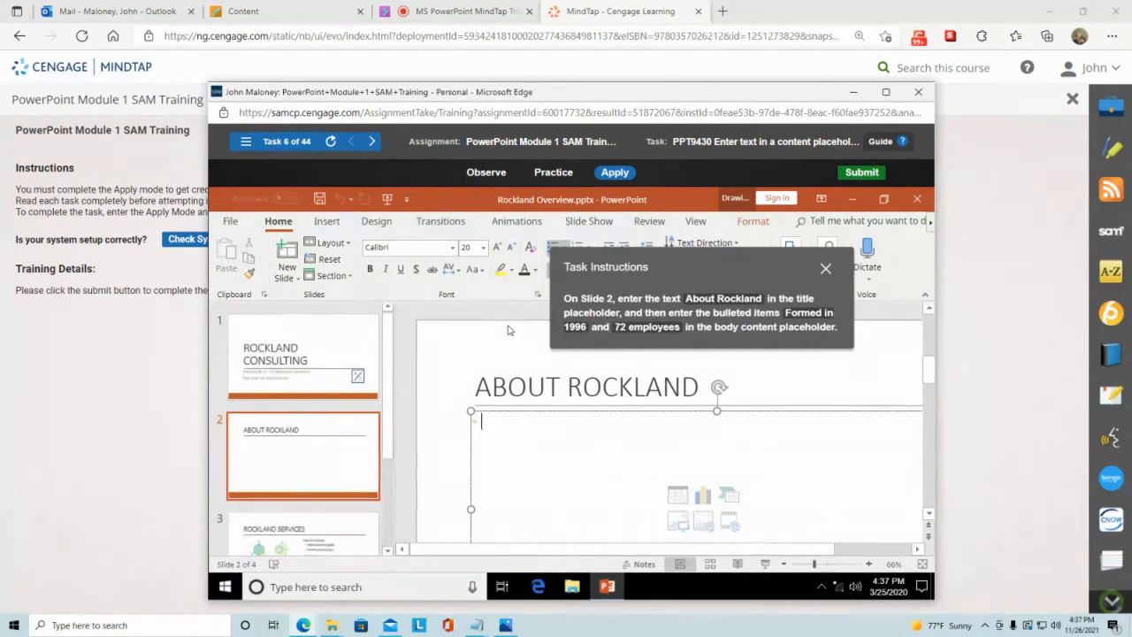
left_click_drag(654, 267, 736, 478)
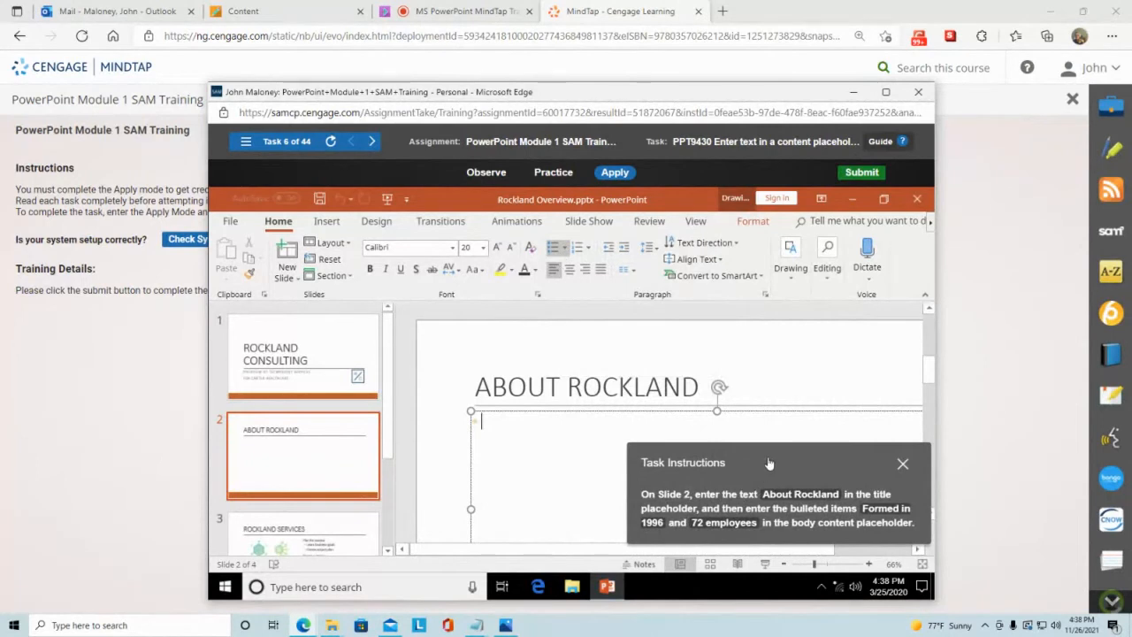
left_click_drag(766, 460, 772, 364)
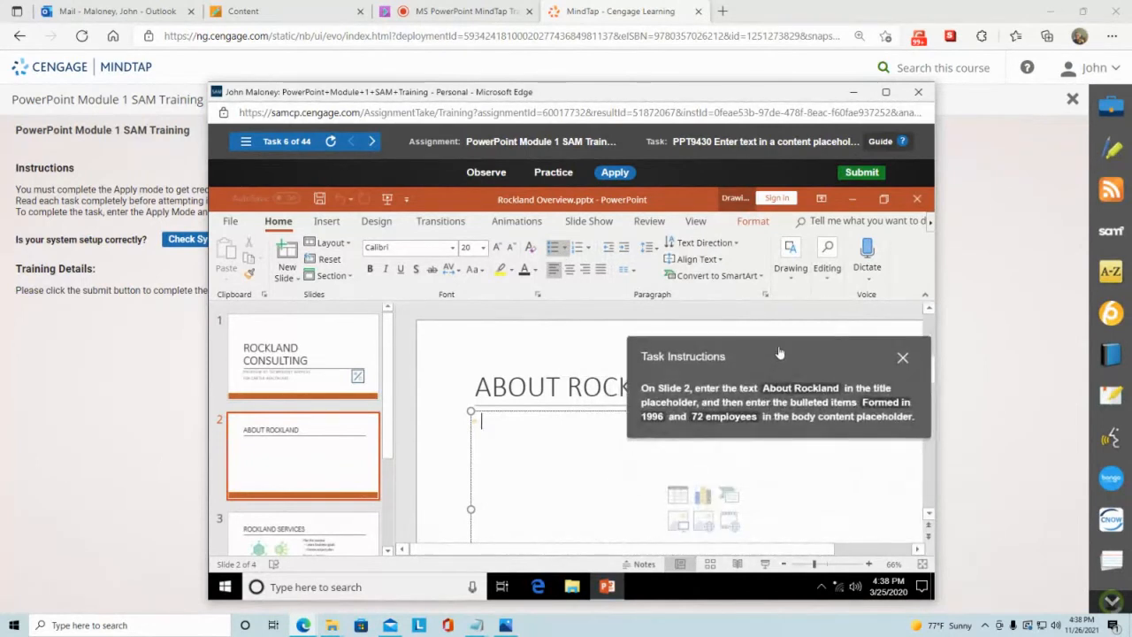
left_click_drag(777, 356, 783, 348)
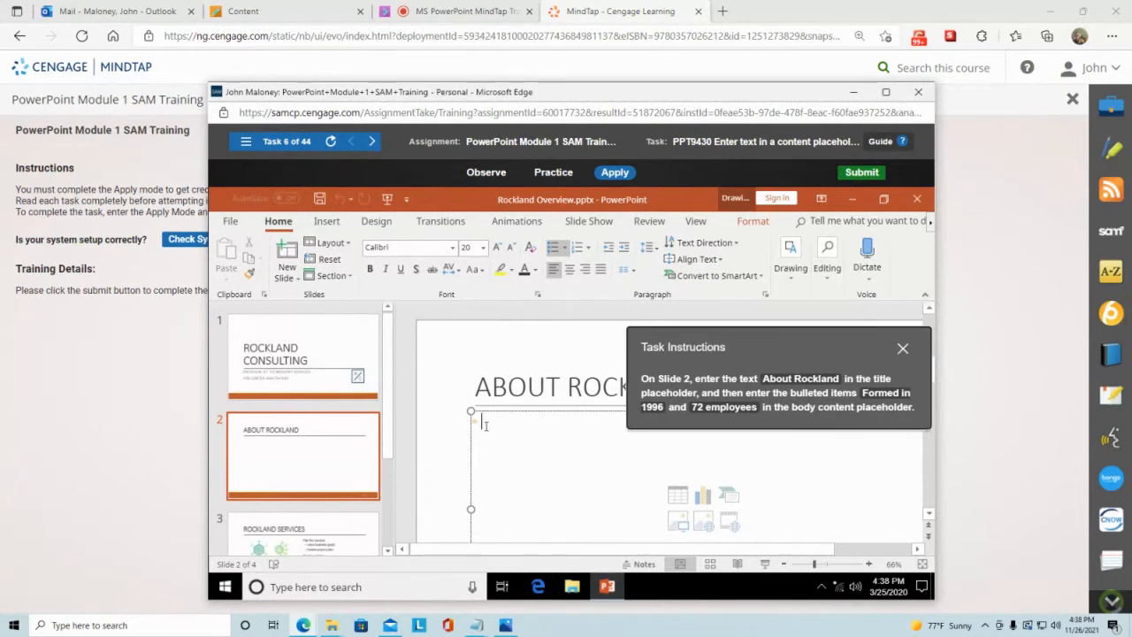
type("Form")
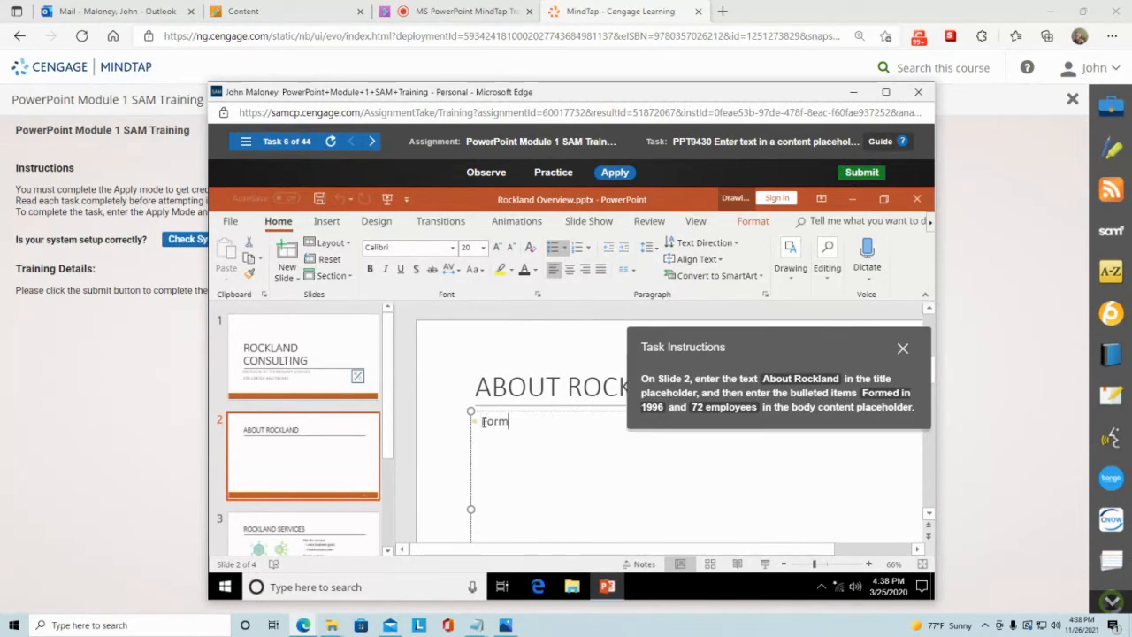
type("ed in 199")
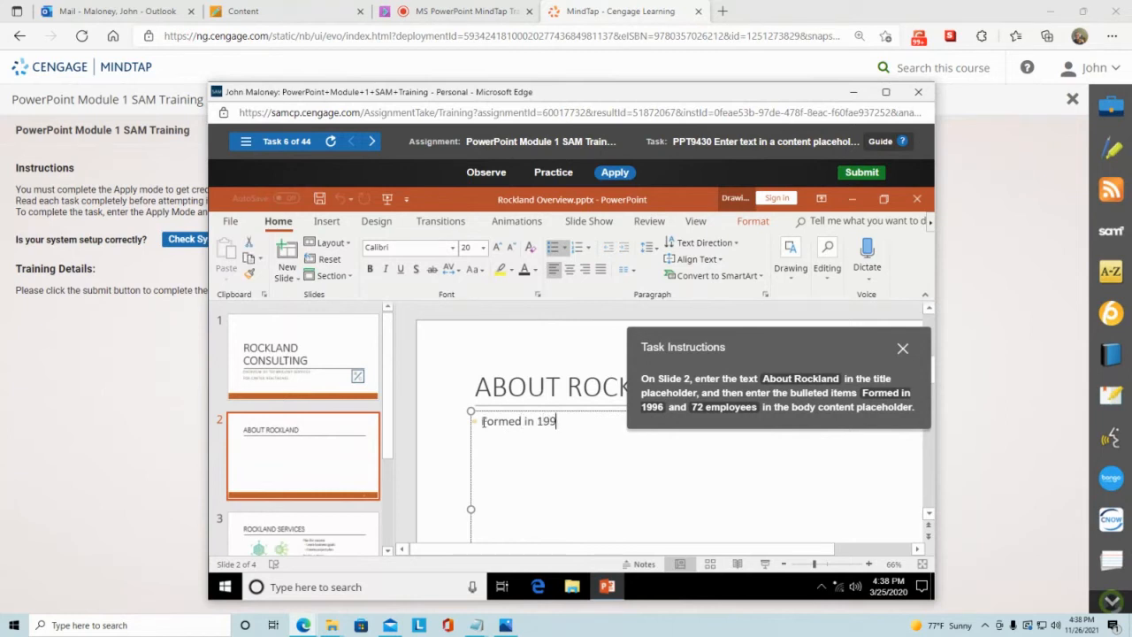
type("6")
type("employees")
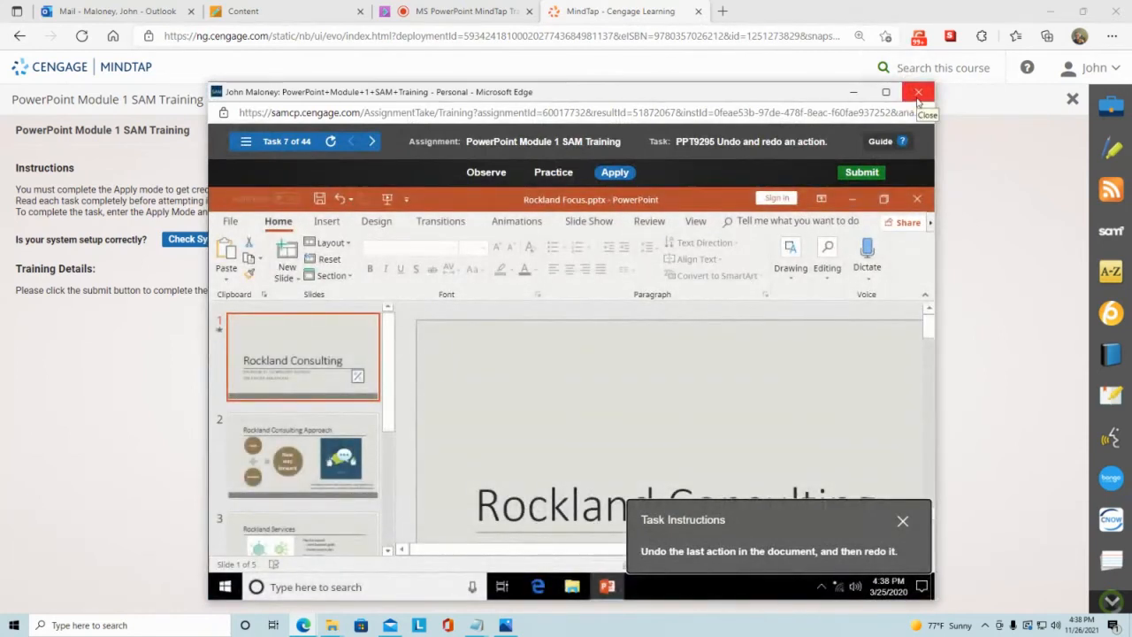
Leave the Module 1 training and start PowerPoint Module 2 SAM Training from the course's activity list.
left_click(917, 99)
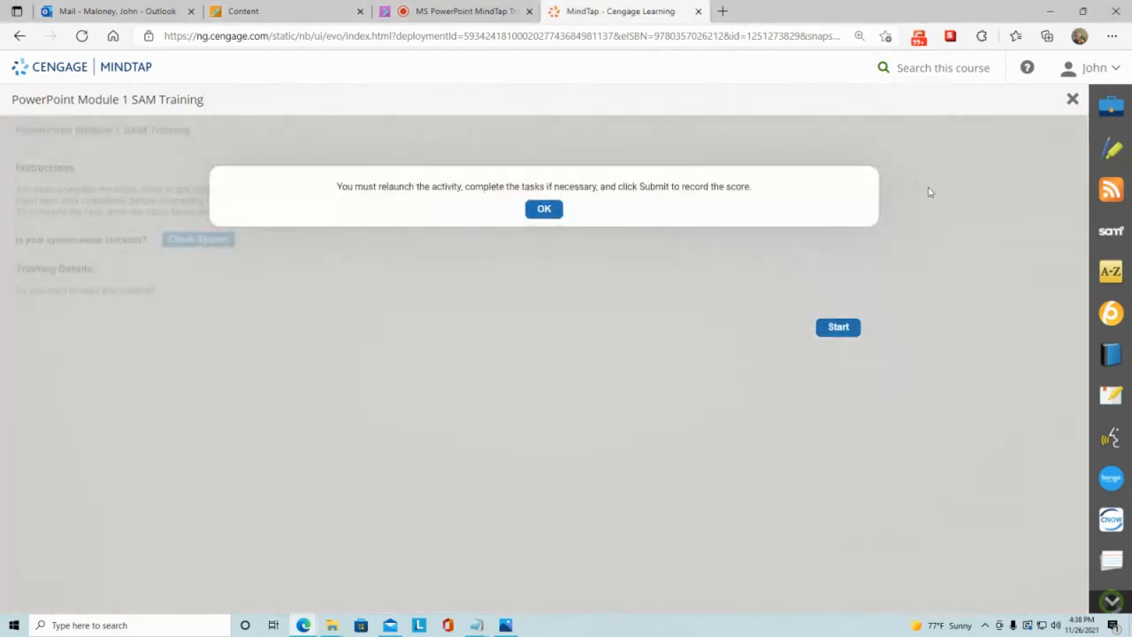
left_click(1073, 100)
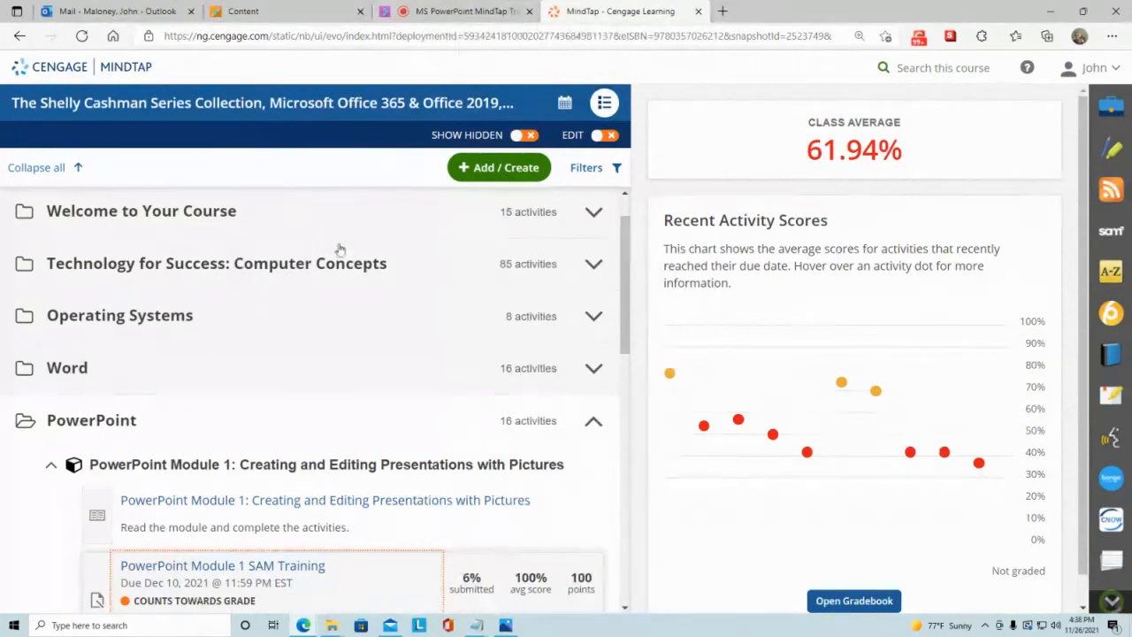
scroll(245, 437, "down", 3)
scroll(245, 476, "down", 6)
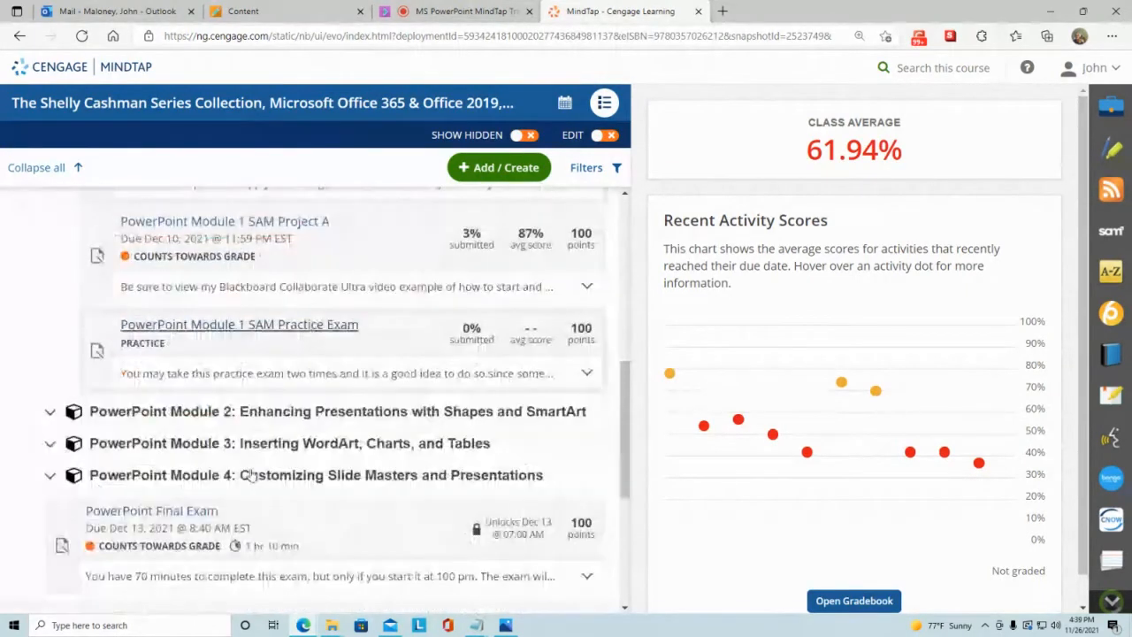
left_click(254, 416)
left_click(252, 513)
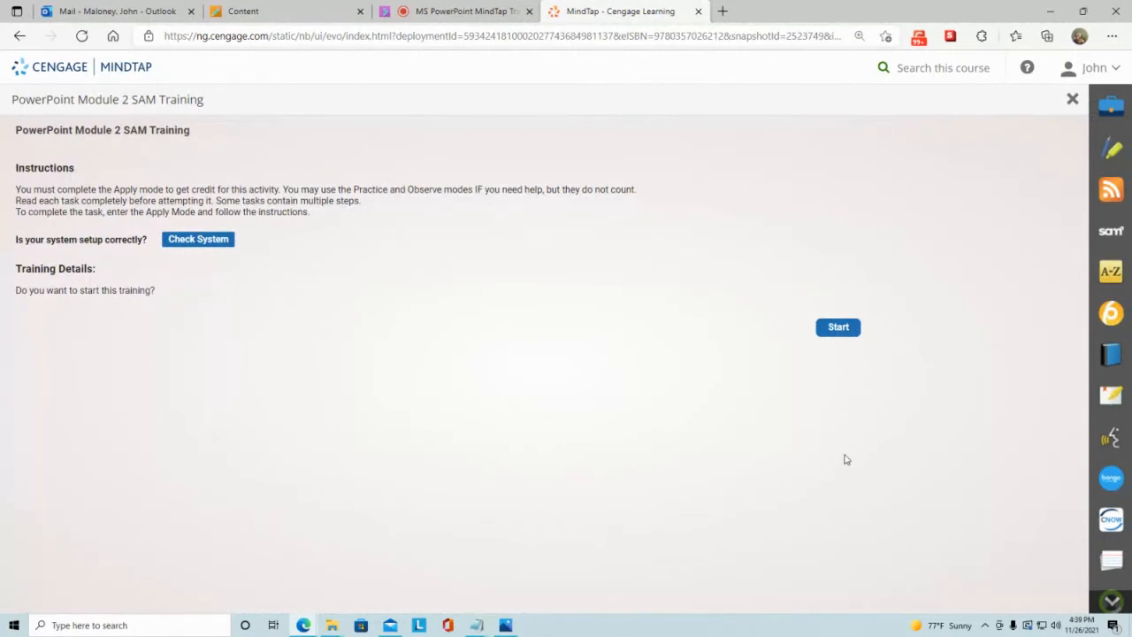
left_click(838, 328)
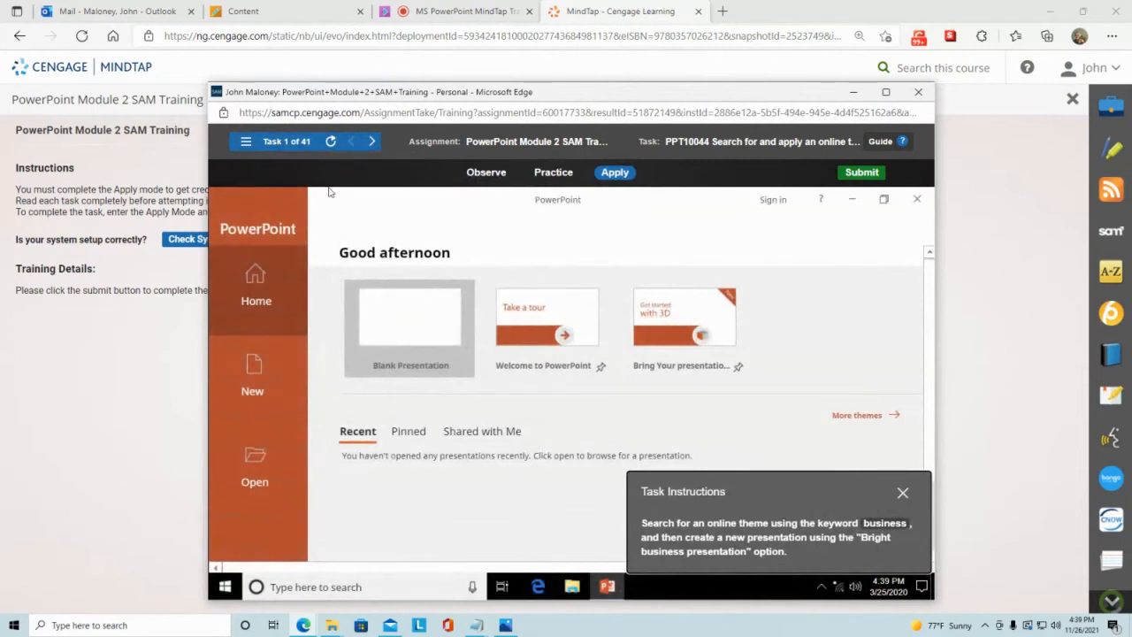
Search the online templates and themes for new presentations using the keyword "business".
left_click_drag(648, 91, 606, 61)
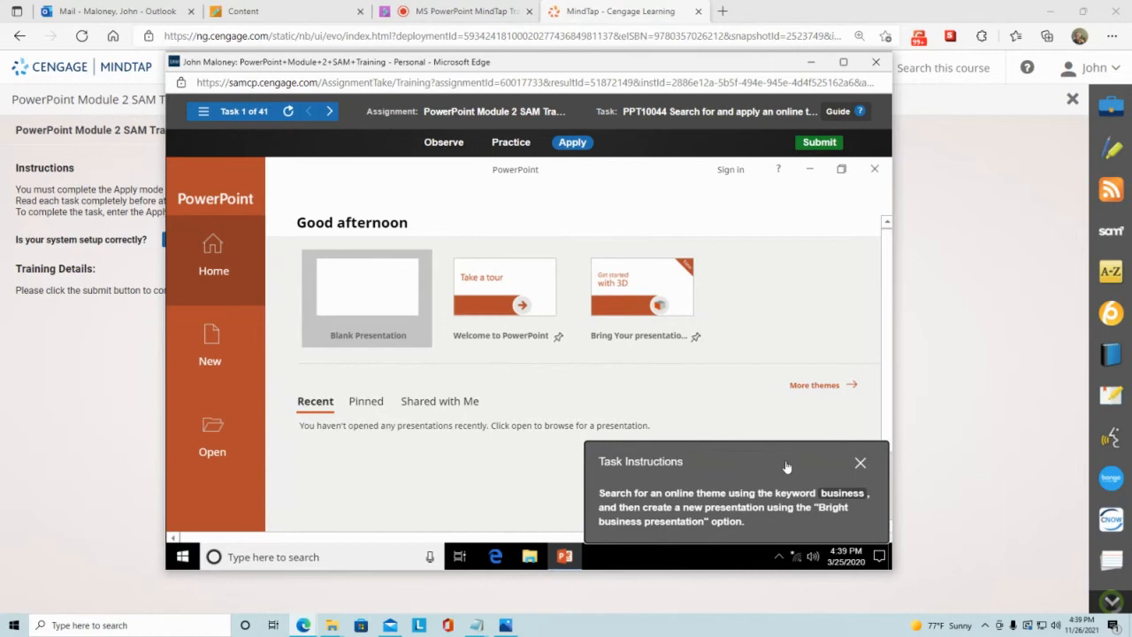
left_click_drag(786, 466, 798, 251)
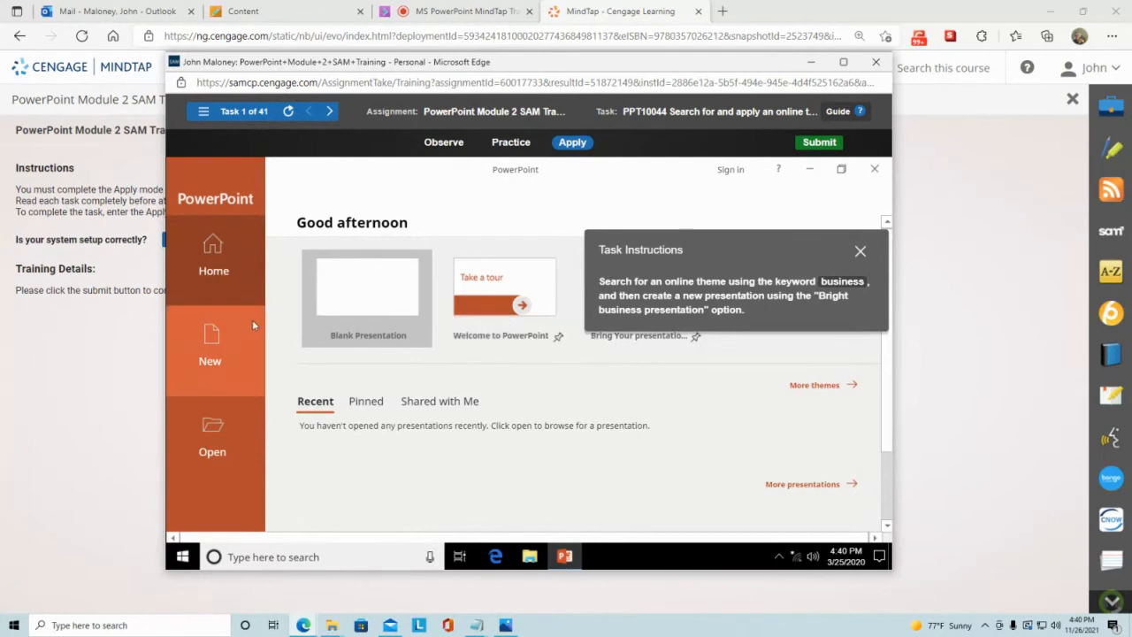
left_click(236, 340)
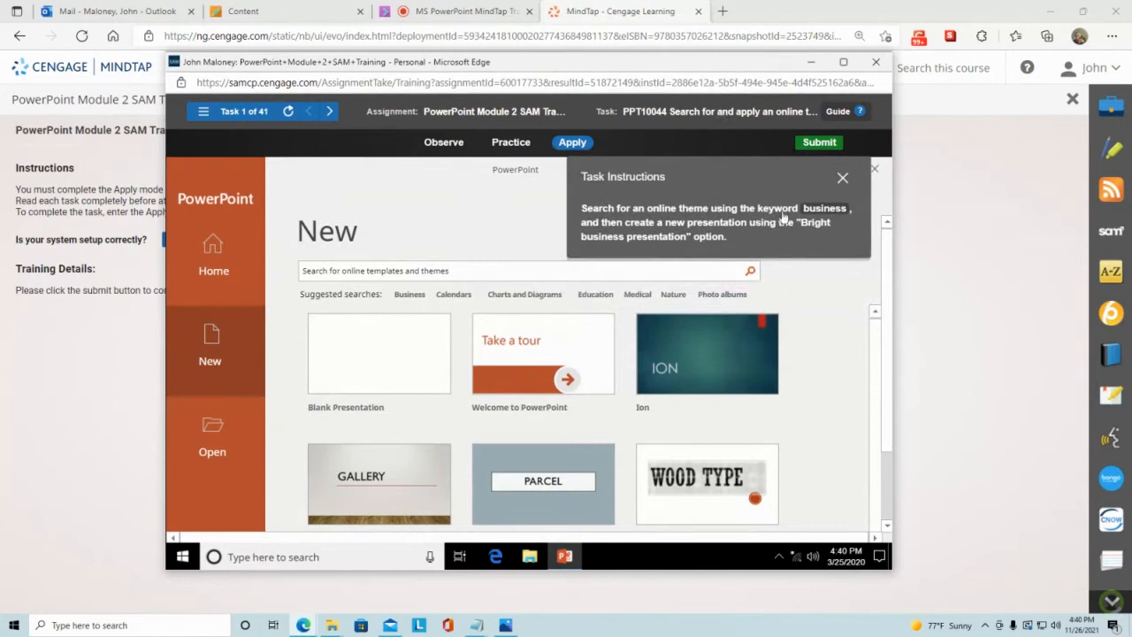
left_click(318, 267)
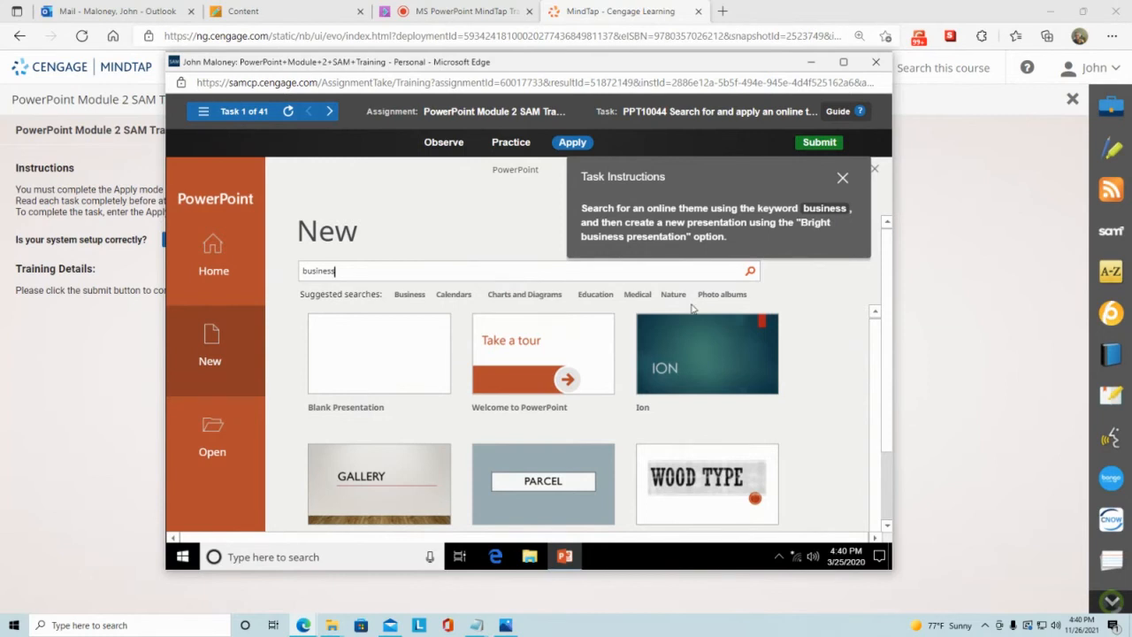
key("Return")
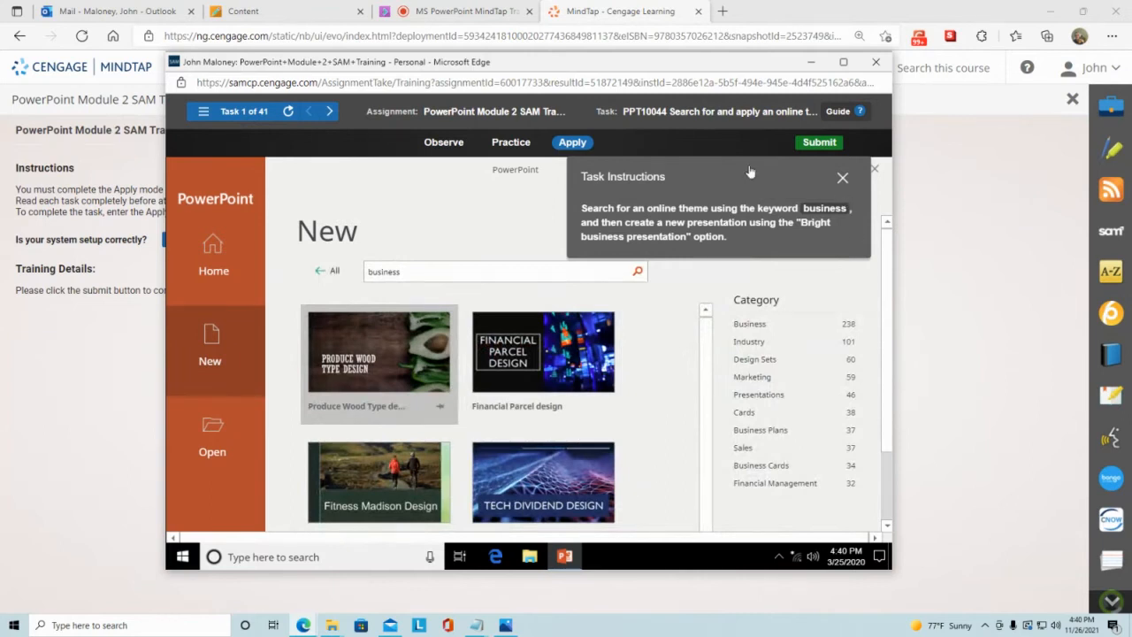
Create a new presentation from the "Bright business presentation" template among the search results.
left_click_drag(749, 188, 767, 474)
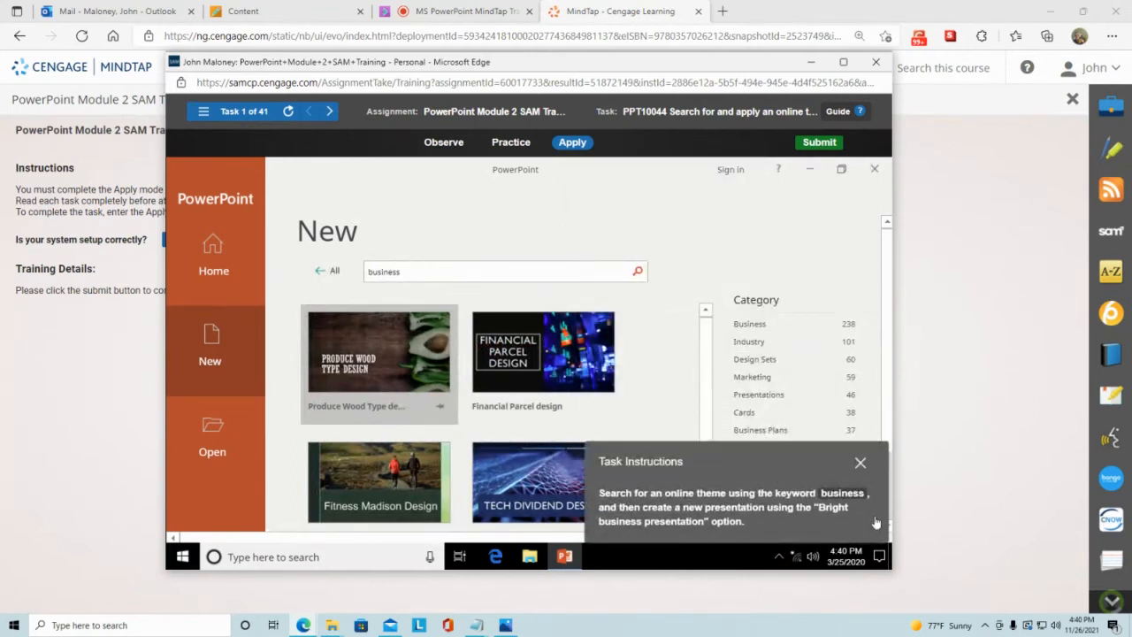
scroll(756, 449, "down", 1)
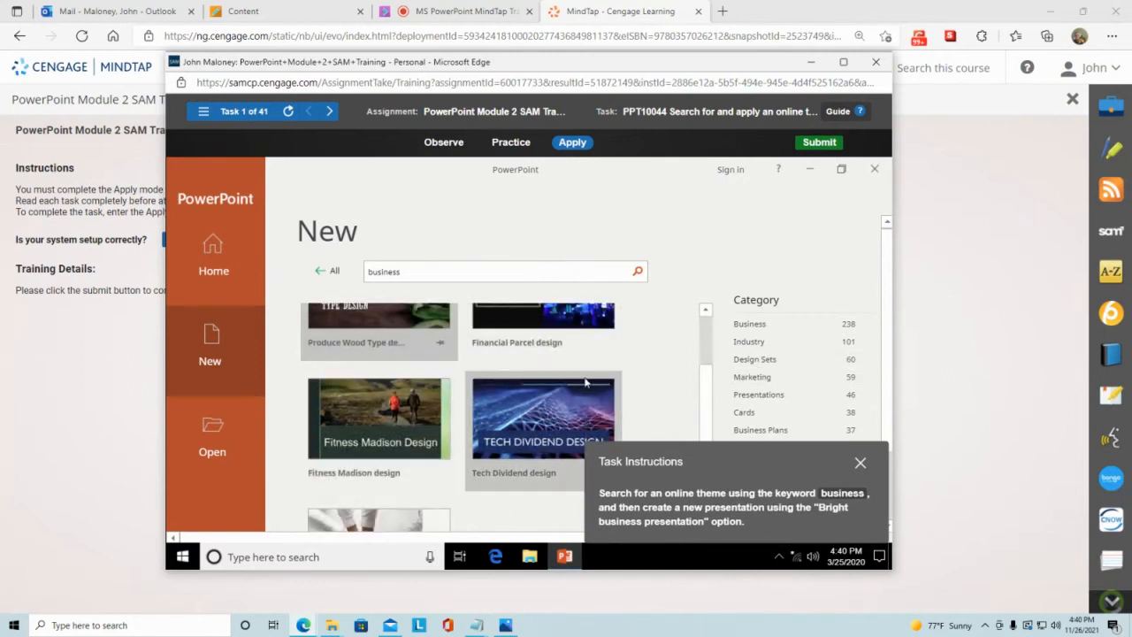
scroll(586, 381, "down", 1)
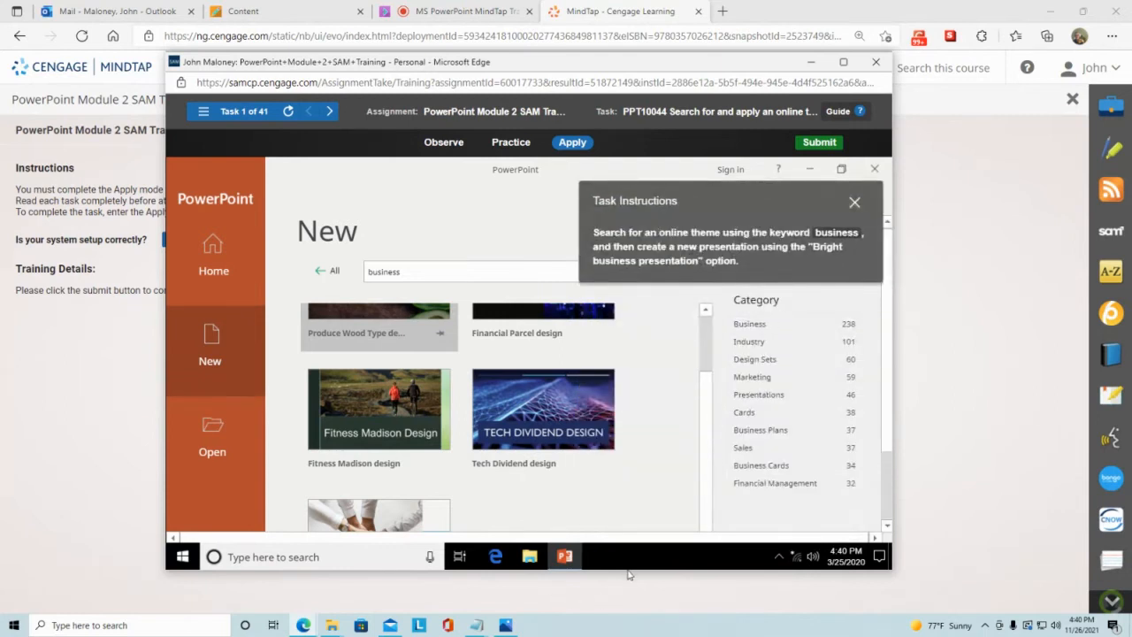
left_click_drag(628, 573, 628, 591)
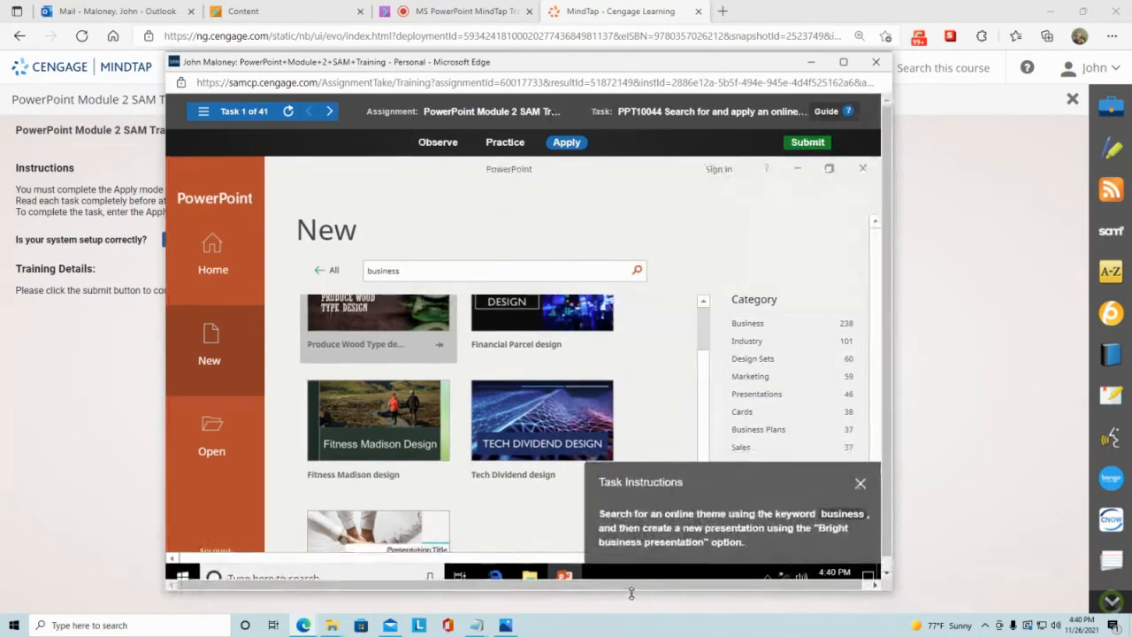
scroll(876, 406, "down", 2)
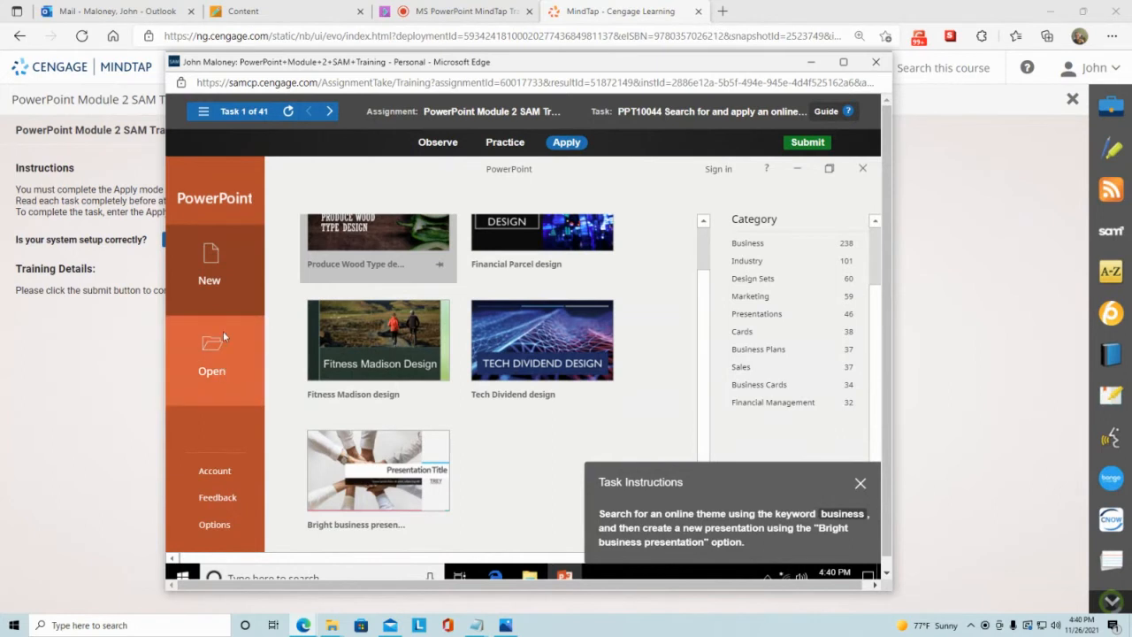
scroll(459, 238, "up", 1)
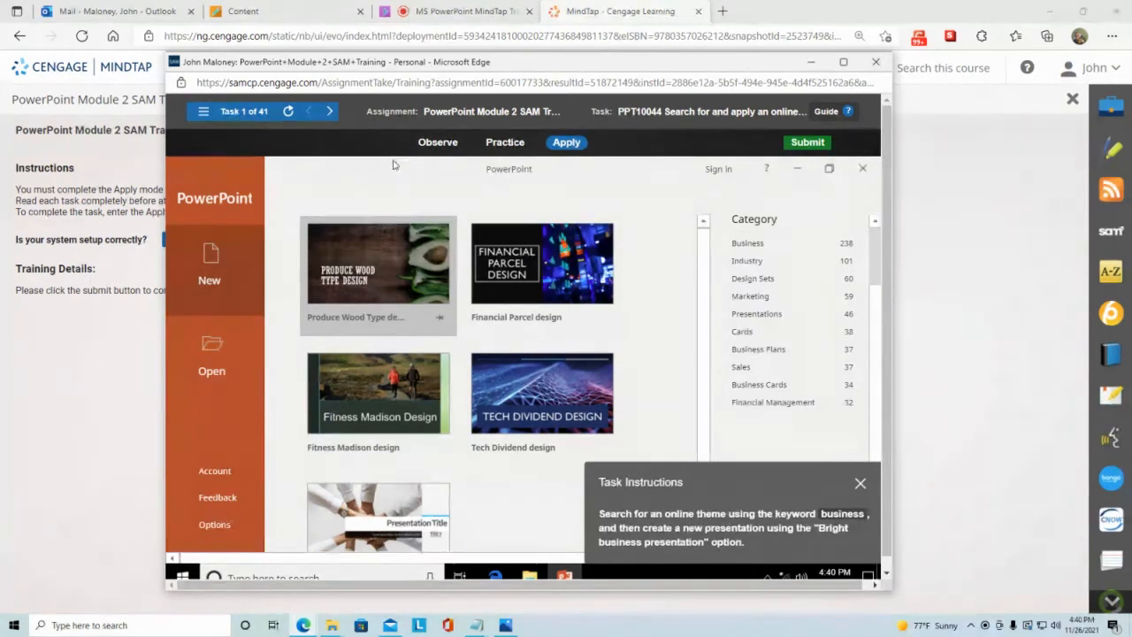
left_click(369, 528)
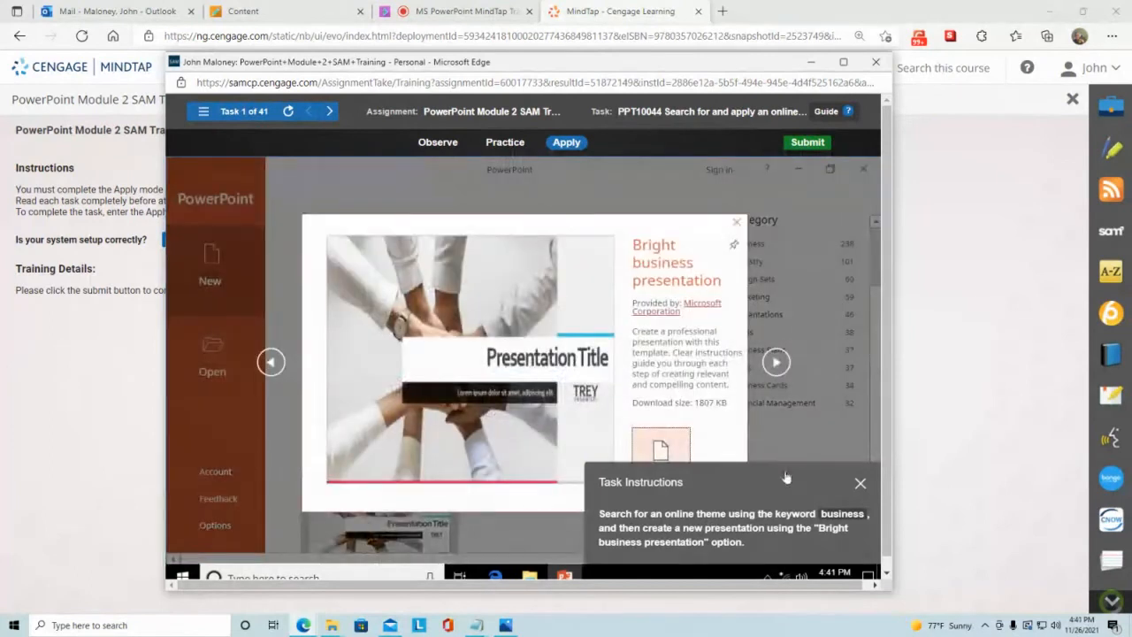
left_click_drag(786, 477, 525, 246)
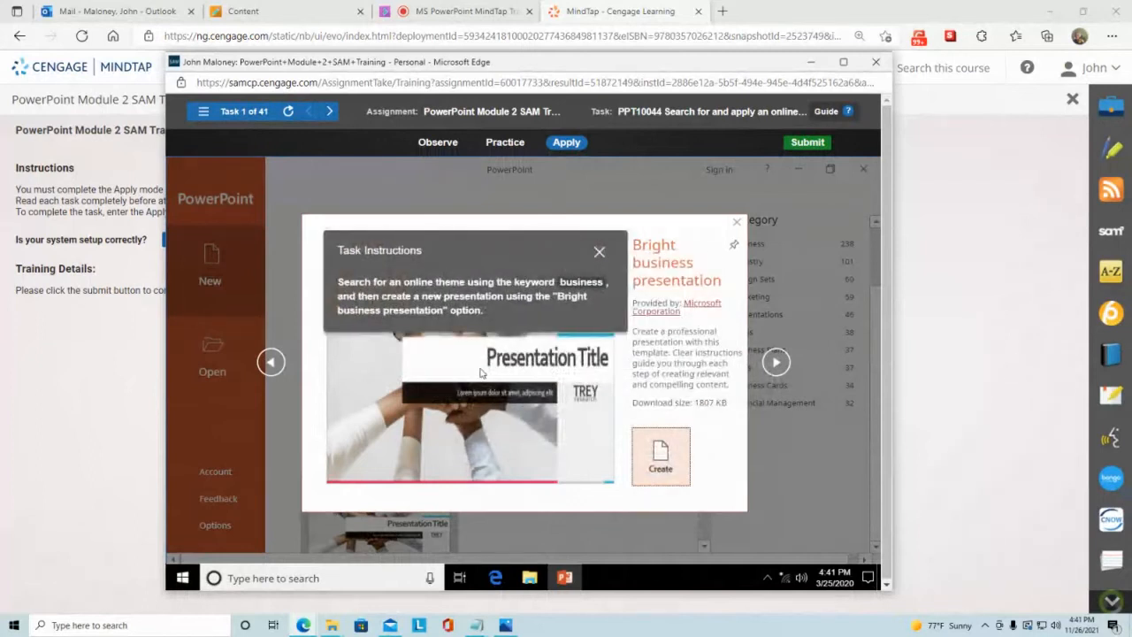
left_click(659, 473)
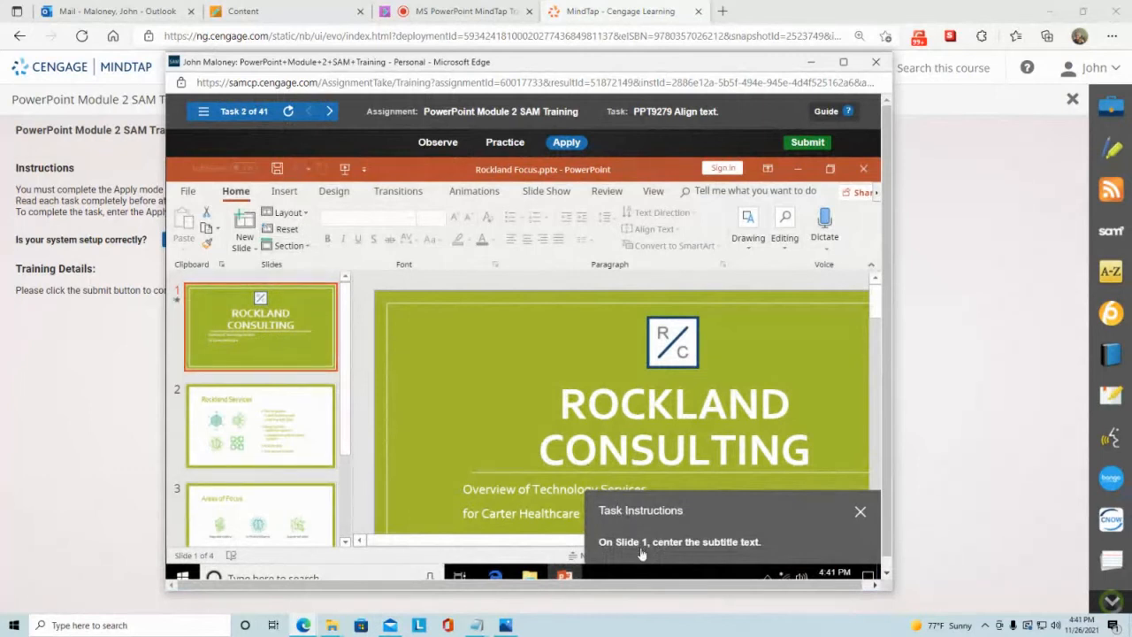
Center both lines of the subtitle text on slide 1.
left_click_drag(761, 513, 298, 187)
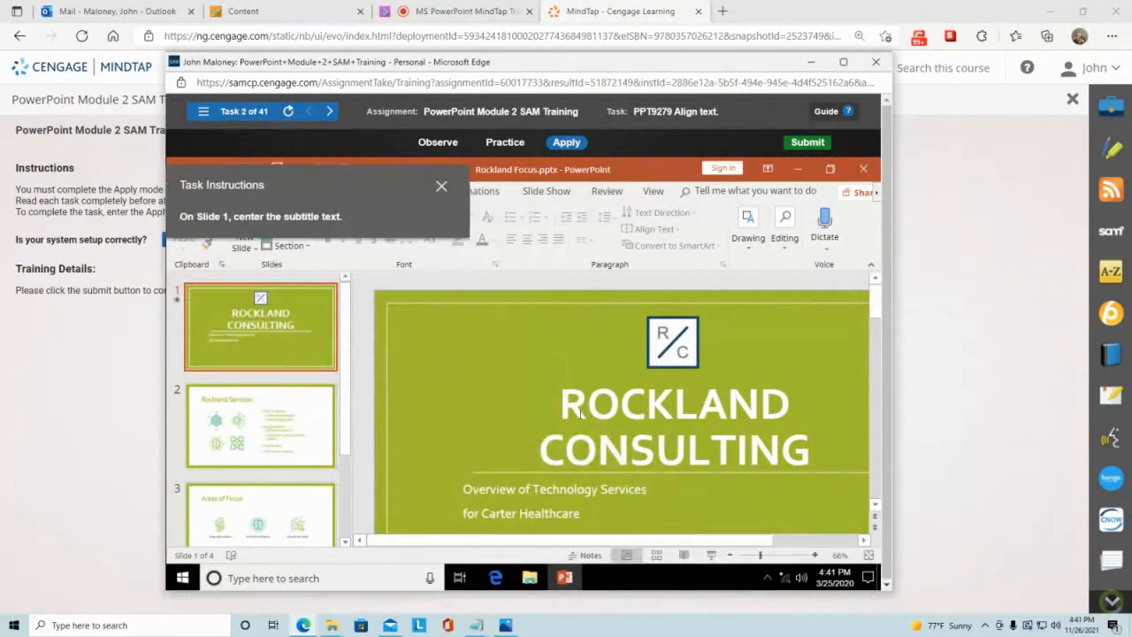
left_click(641, 407)
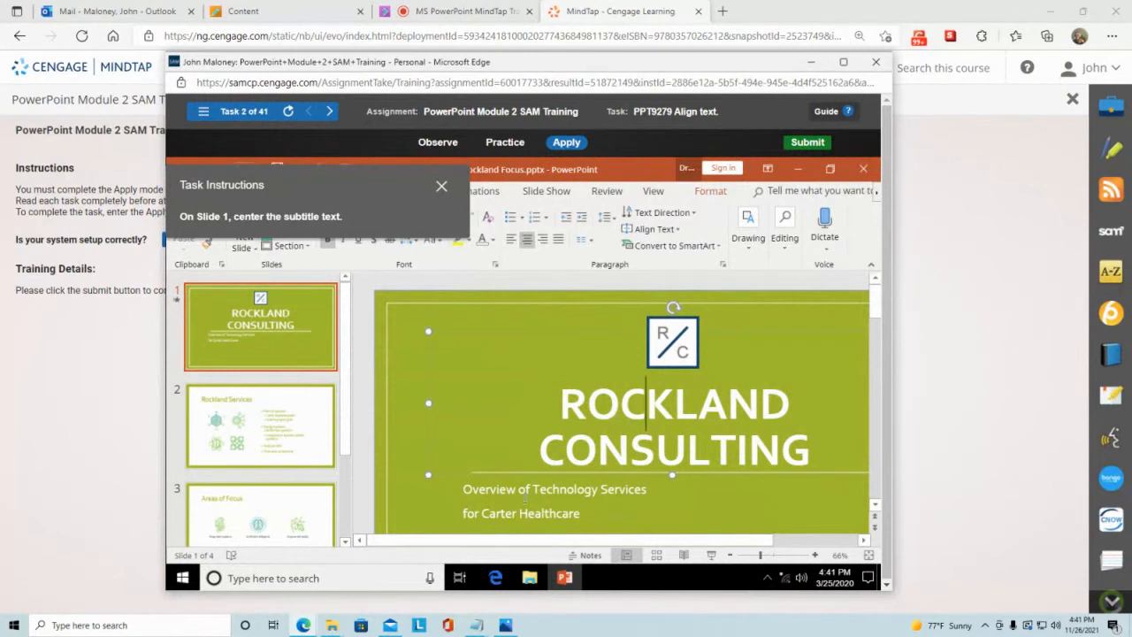
left_click(525, 489)
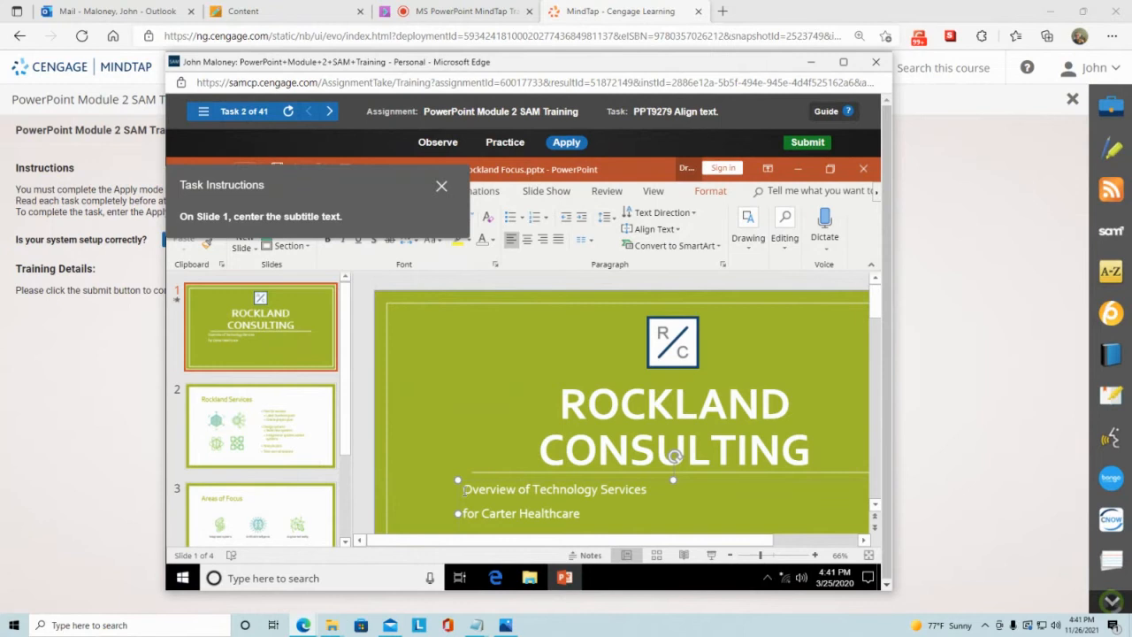
mouse_move(463, 491)
left_mouse_down()
mouse_move(482, 513)
mouse_move(633, 501)
left_mouse_up()
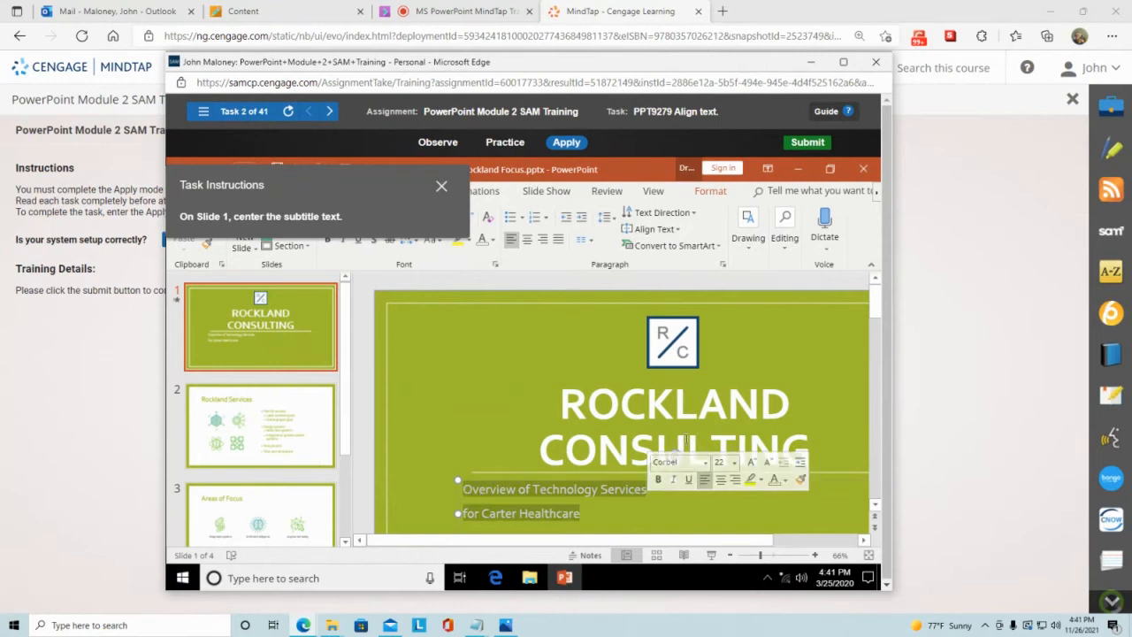
scroll(650, 468, "down", 1)
scroll(657, 417, "down", 2)
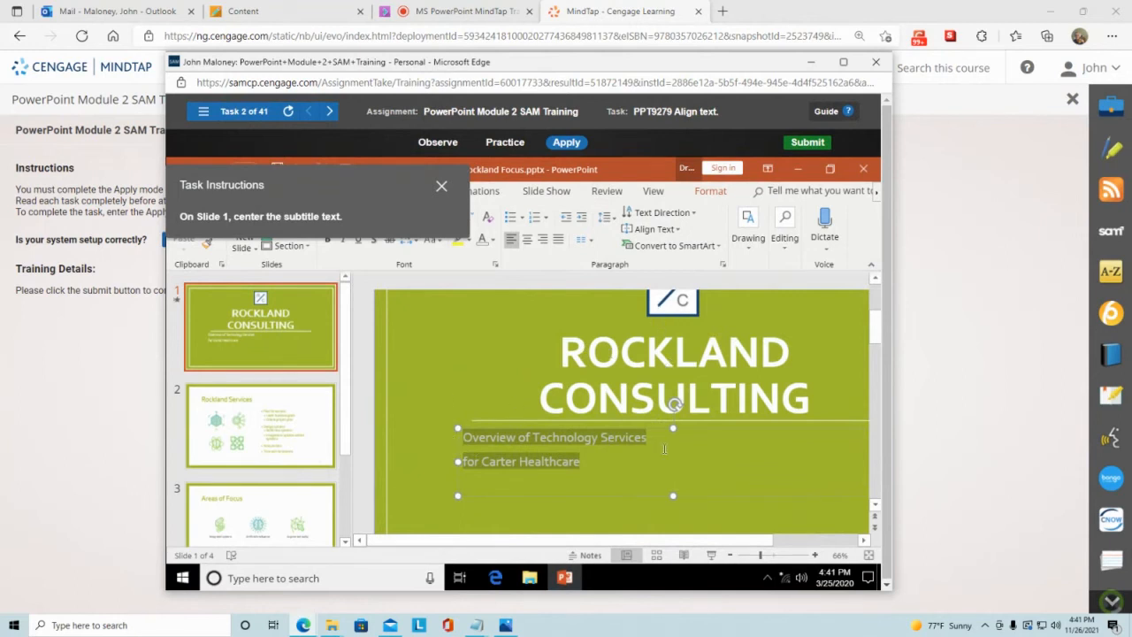
left_click(528, 243)
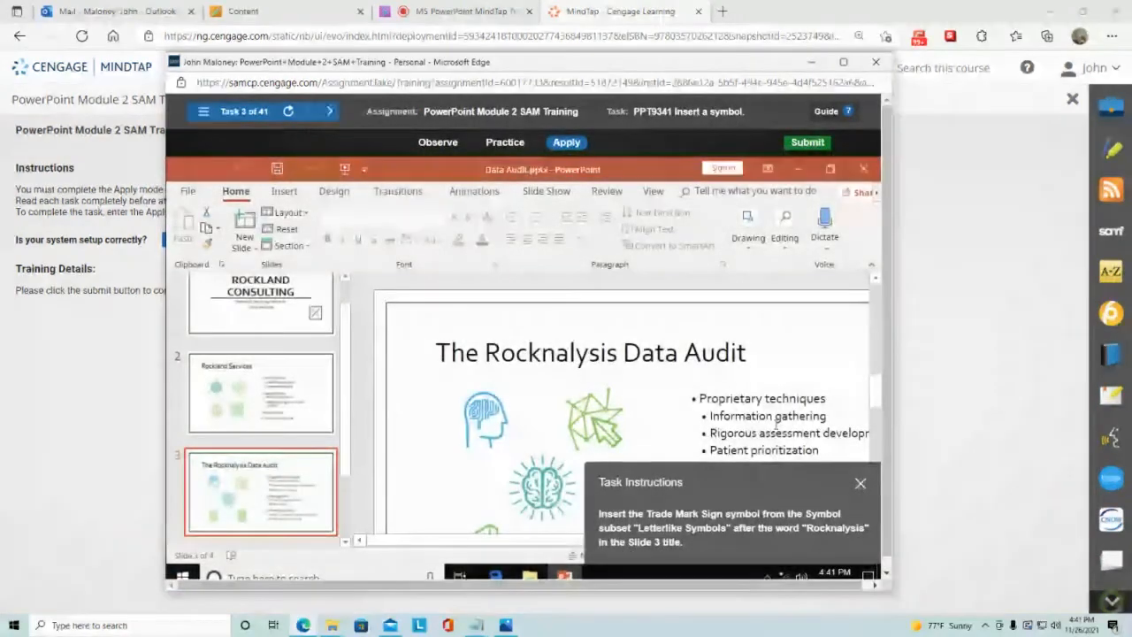
Move the task instructions box away from the slide content so the title on slide 3 is accessible.
left_click_drag(788, 486, 738, 253)
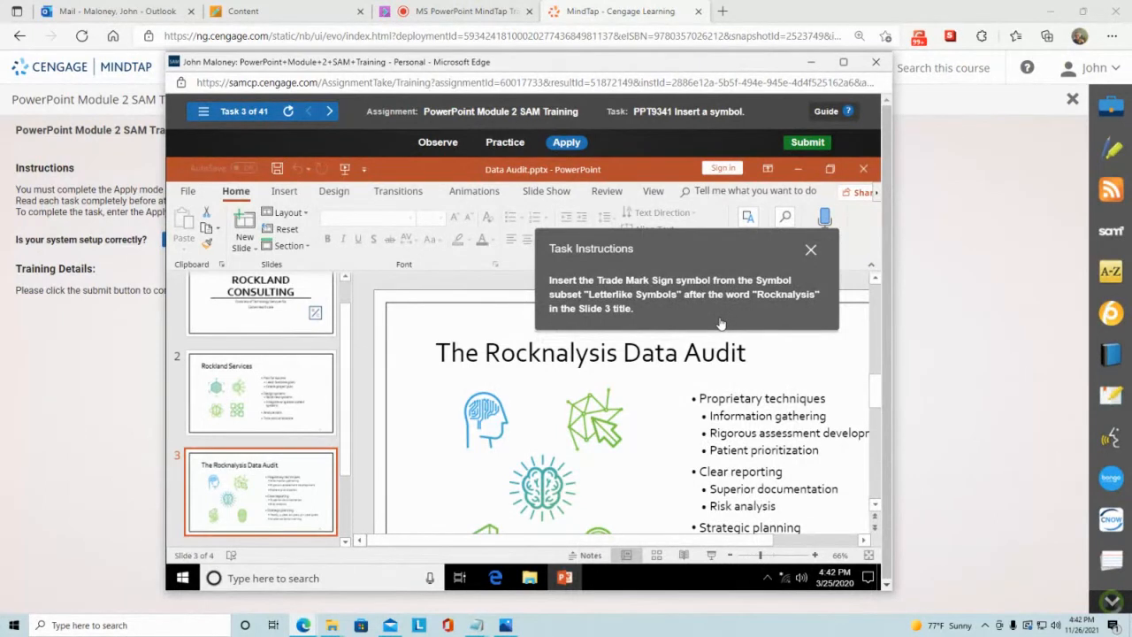
left_click_drag(725, 254, 383, 180)
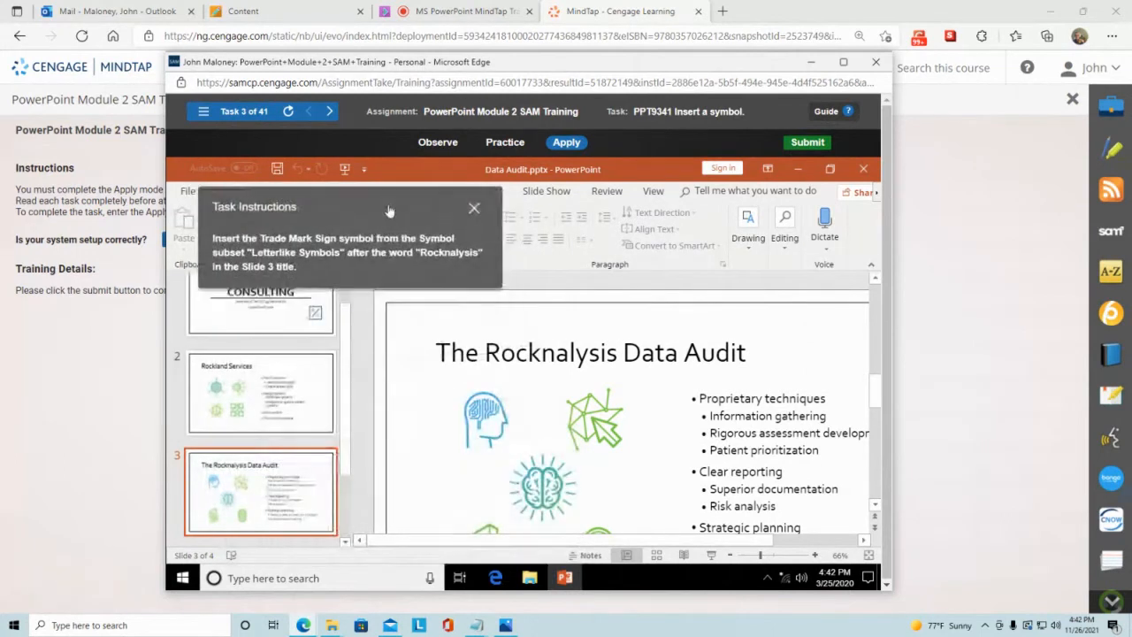
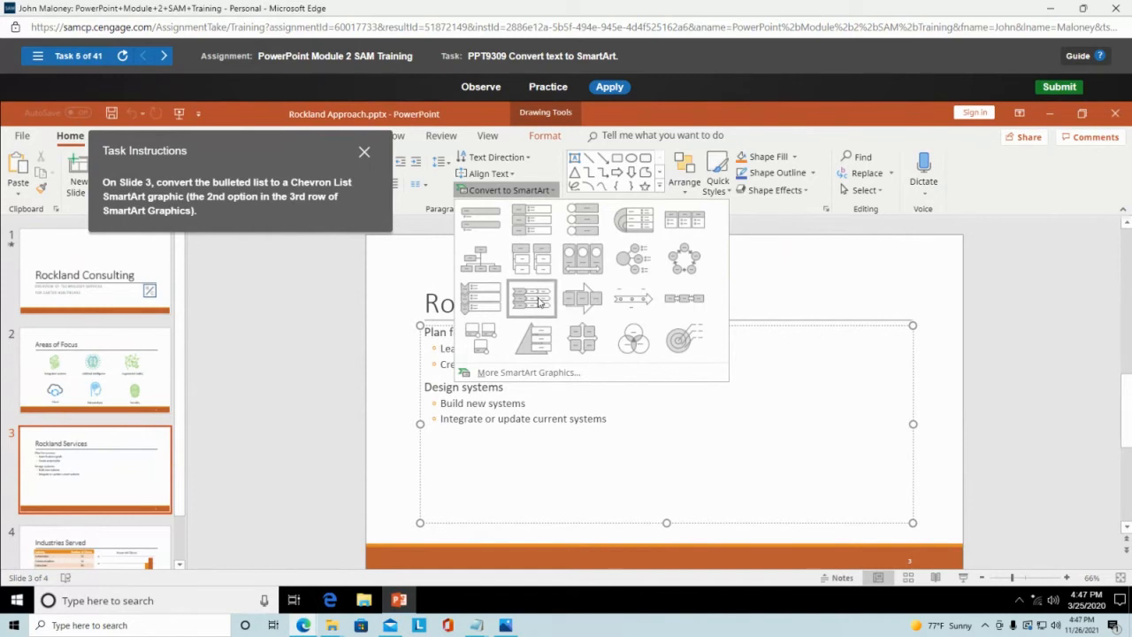
Convert the bulleted list on slide 3 to a Chevron List SmartArt graphic.
left_click(536, 299)
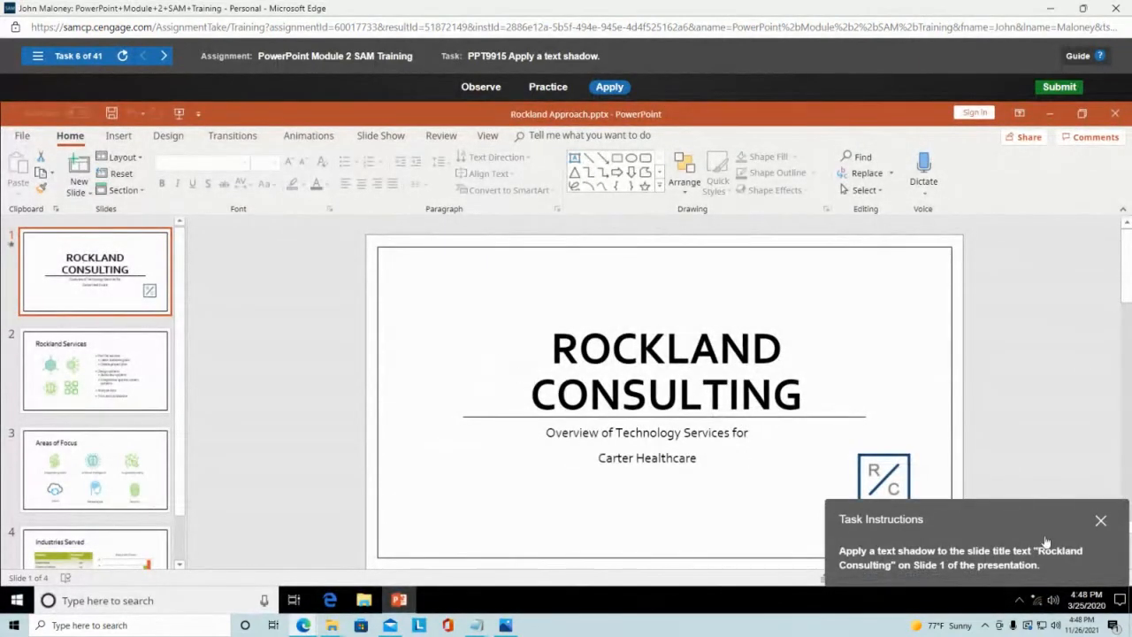
Apply a text shadow to the title text "Rockland Consulting" on slide 1.
left_click_drag(1043, 513, 885, 159)
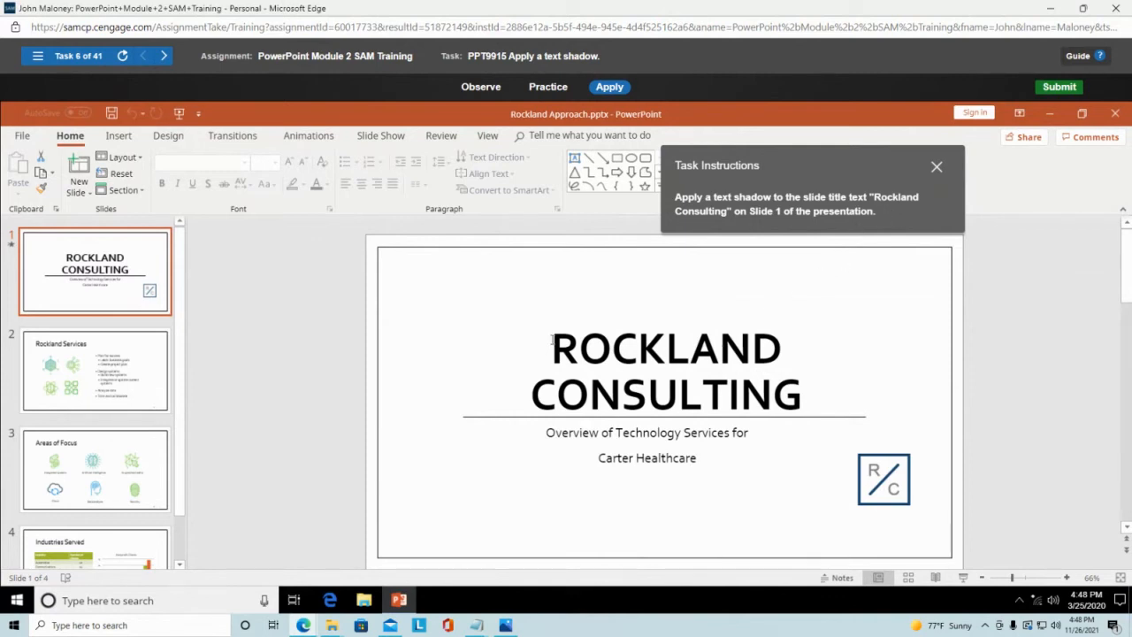
left_click_drag(553, 338, 800, 409)
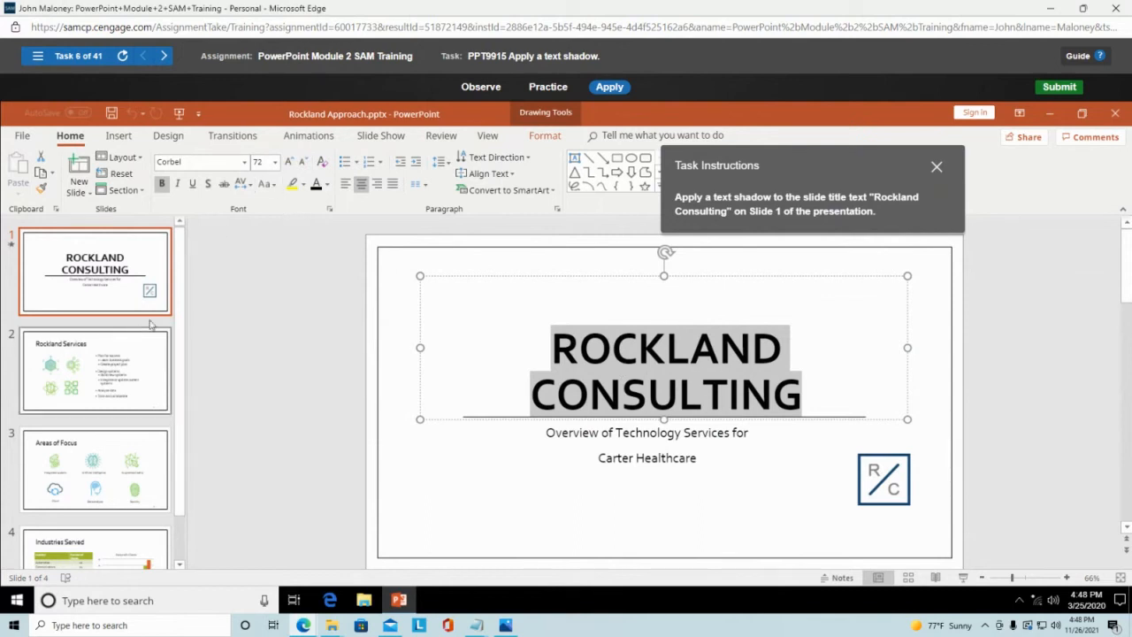
left_click(208, 186)
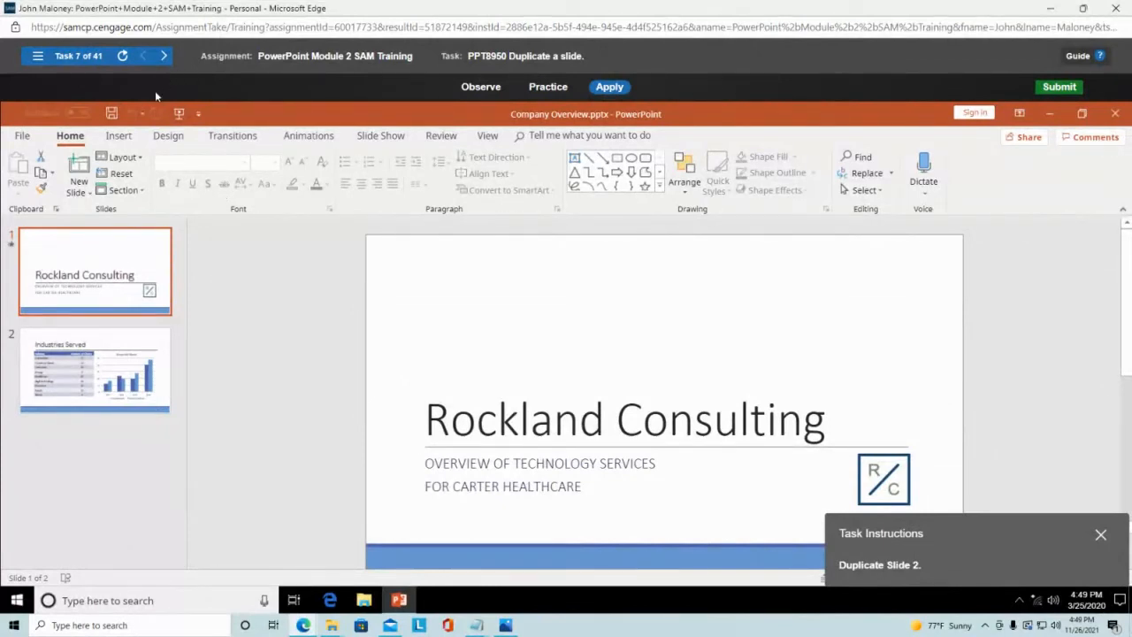
Close the PowerPoint Module 2 SAM Training window and return to the course's activity list.
left_click(1116, 116)
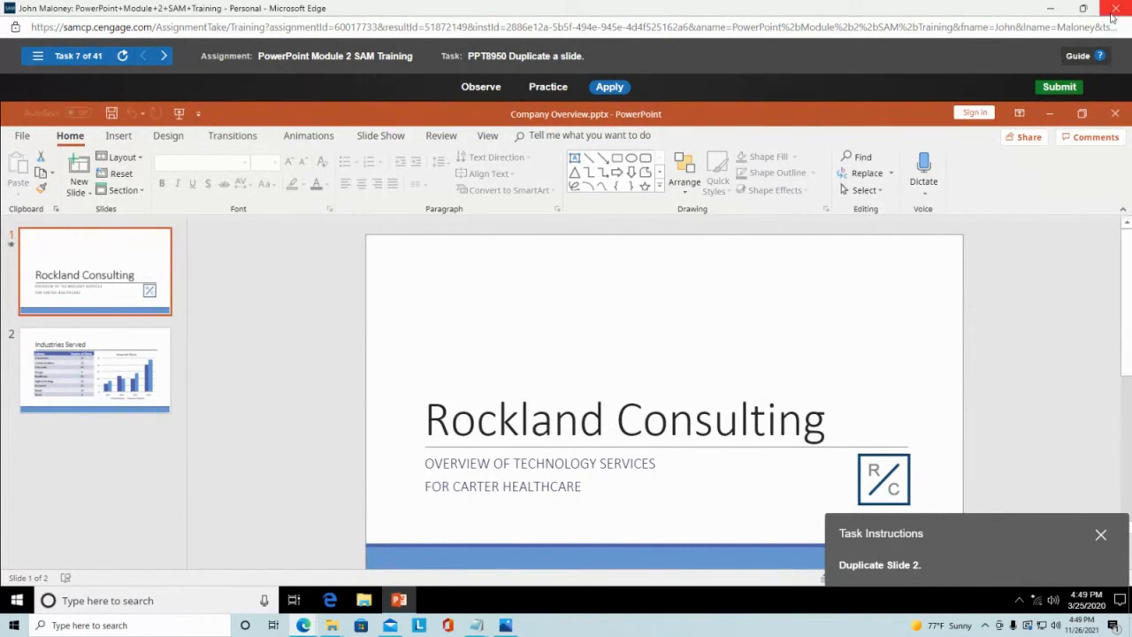
left_click(1120, 112)
left_click(1116, 9)
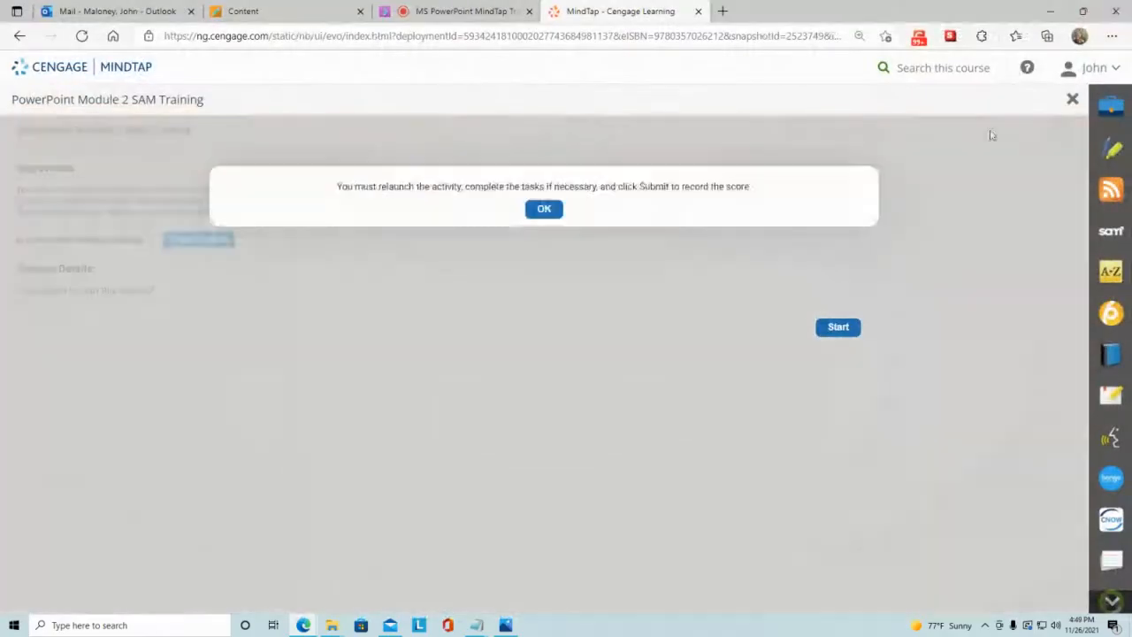
left_click(1072, 99)
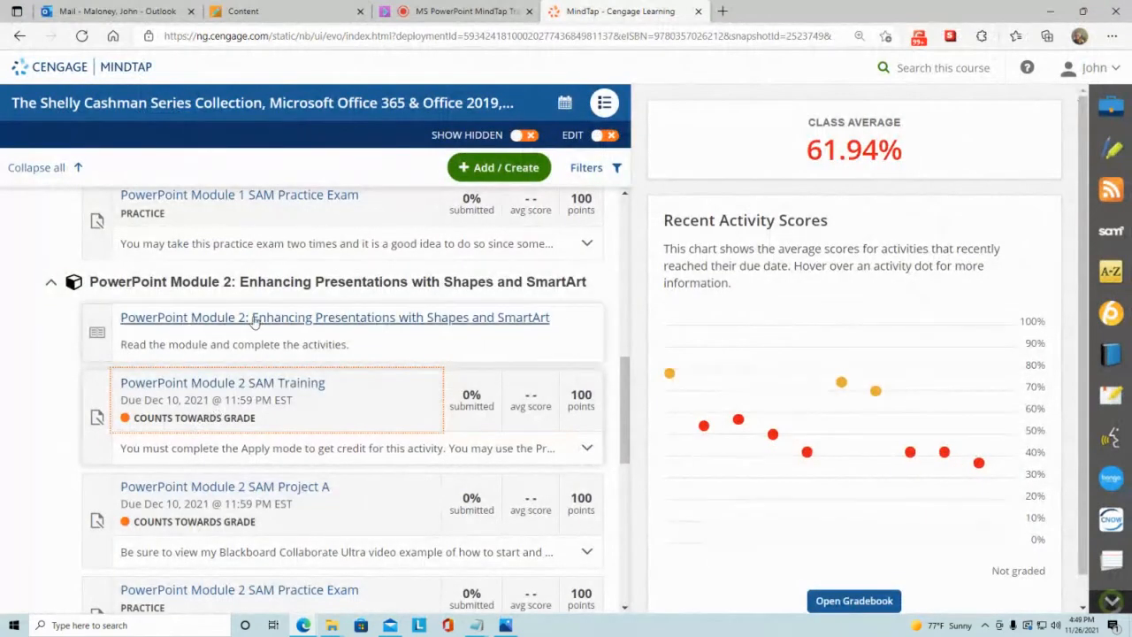
Start PowerPoint Module 3 SAM Training from the course's activity list.
scroll(265, 389, "down", 3)
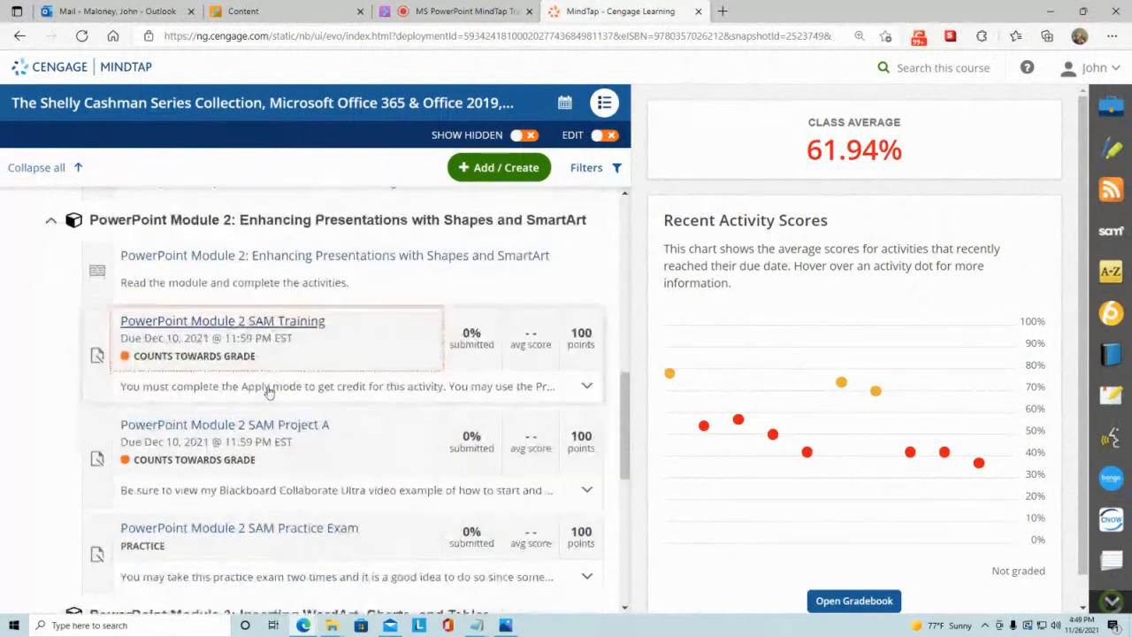
left_click(272, 420)
scroll(270, 407, "down", 2)
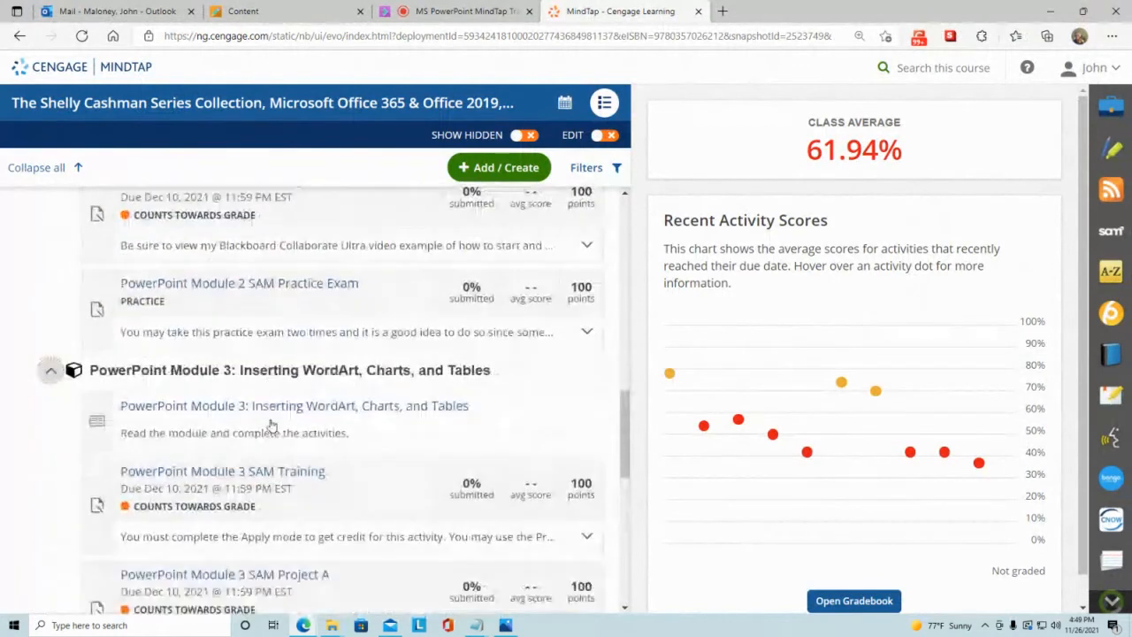
left_click(270, 400)
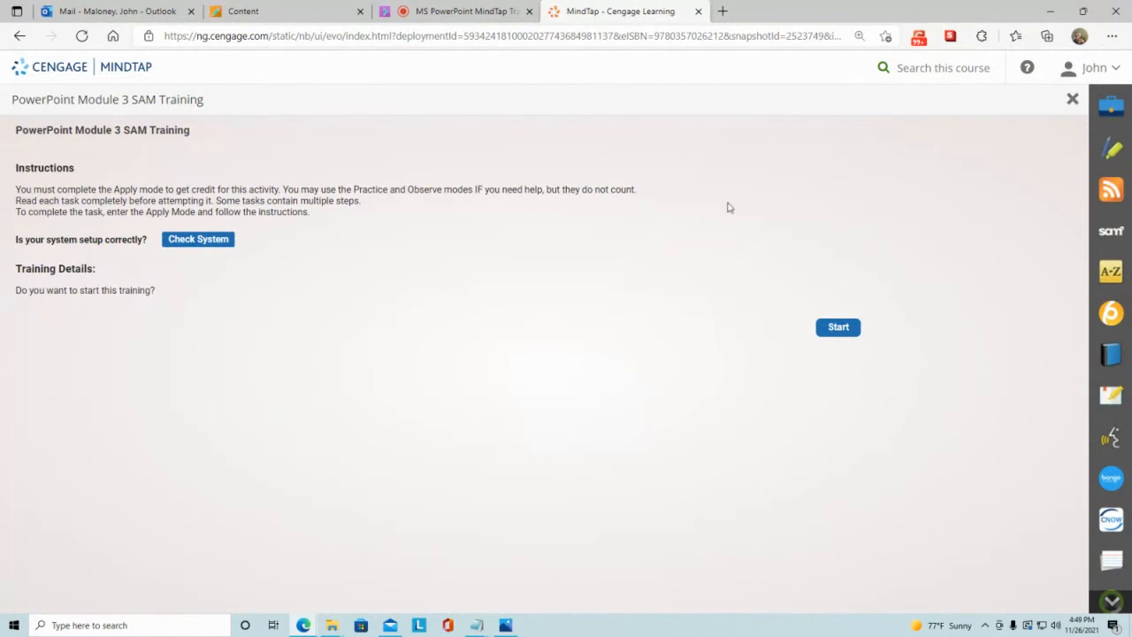
left_click(836, 327)
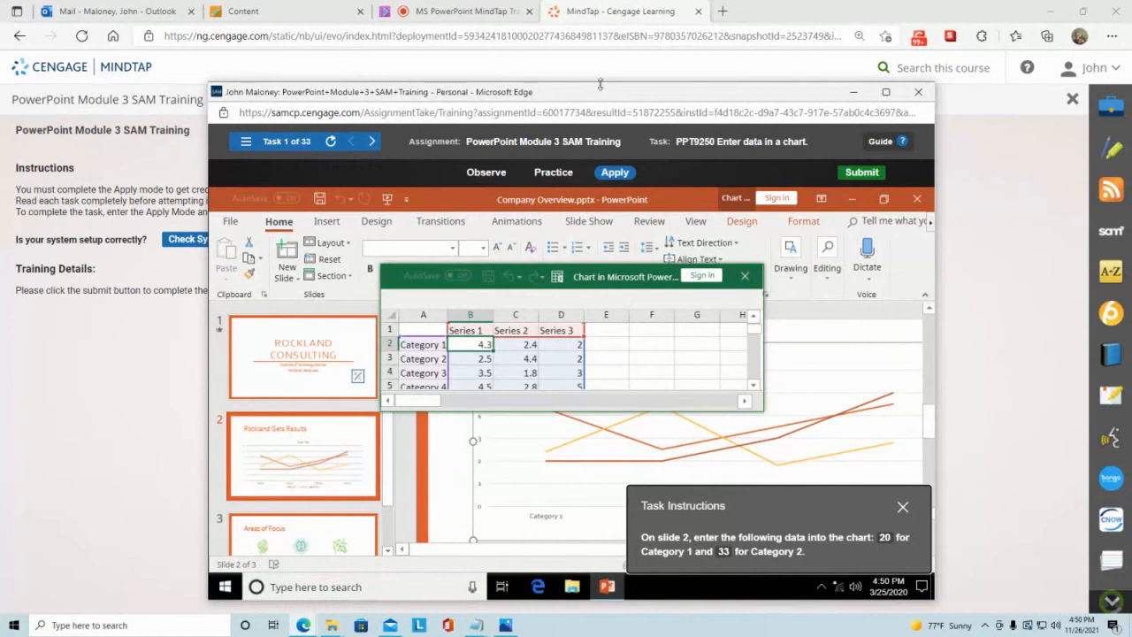
Enter 20 for Category 1 and 33 for Category 2 under Series 1 in the slide 2 chart data.
left_click_drag(602, 91, 582, 19)
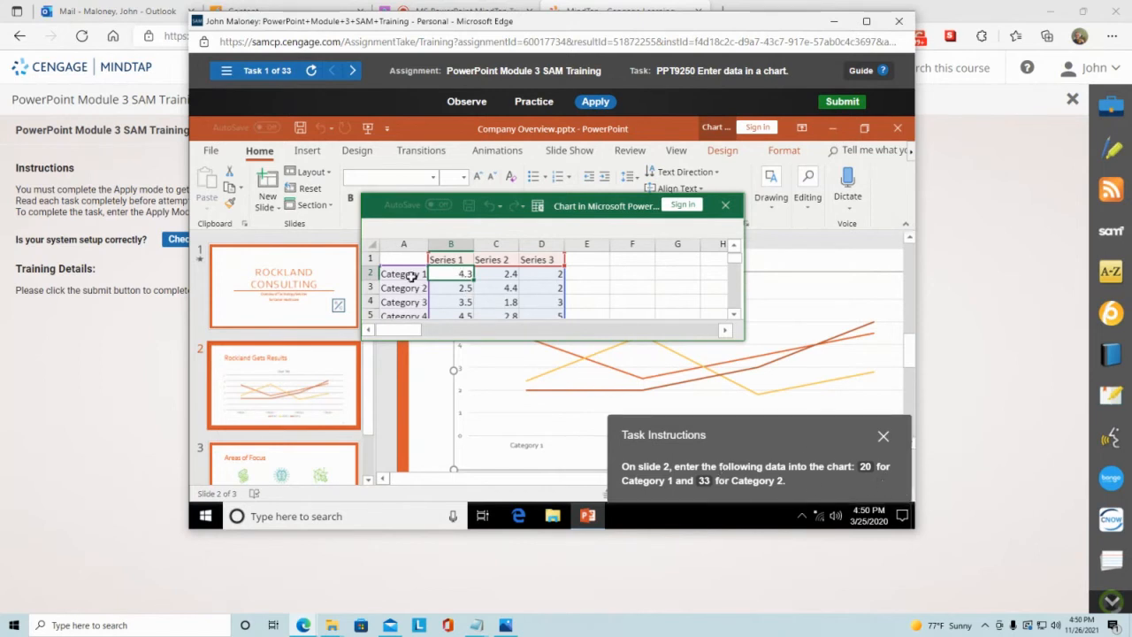
left_click(452, 272)
type("20")
key("Return")
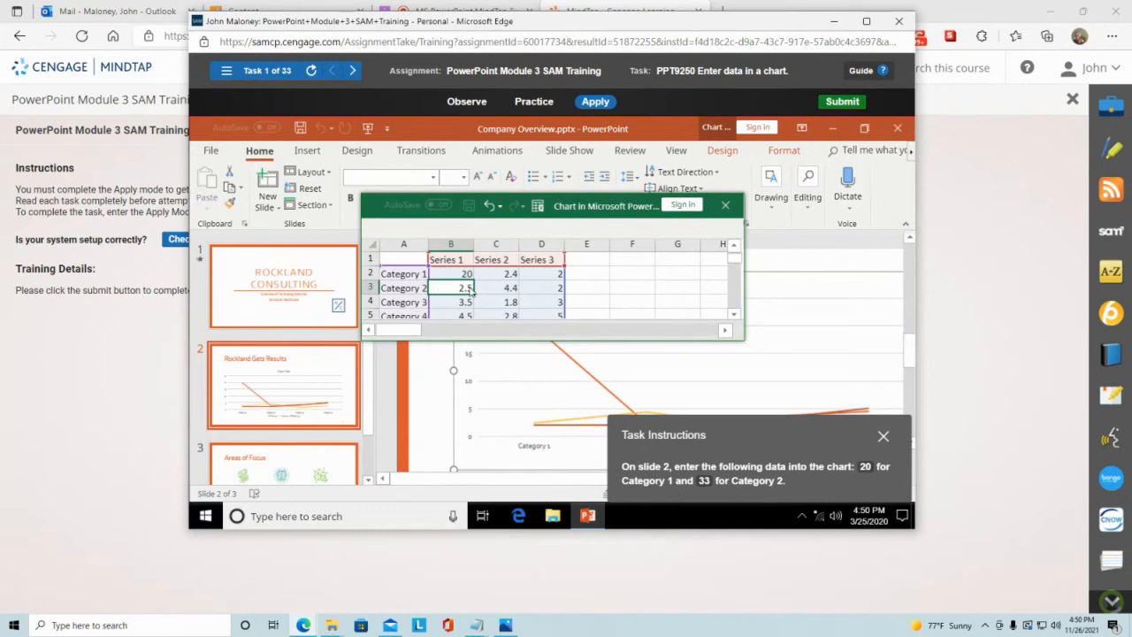
type("33")
key("Return")
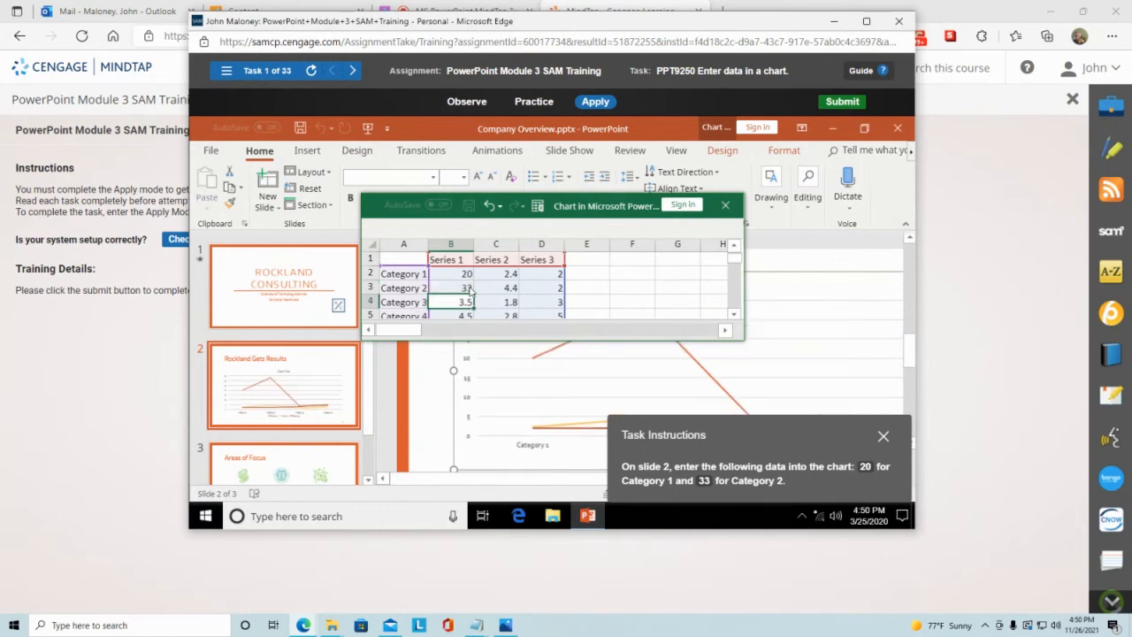
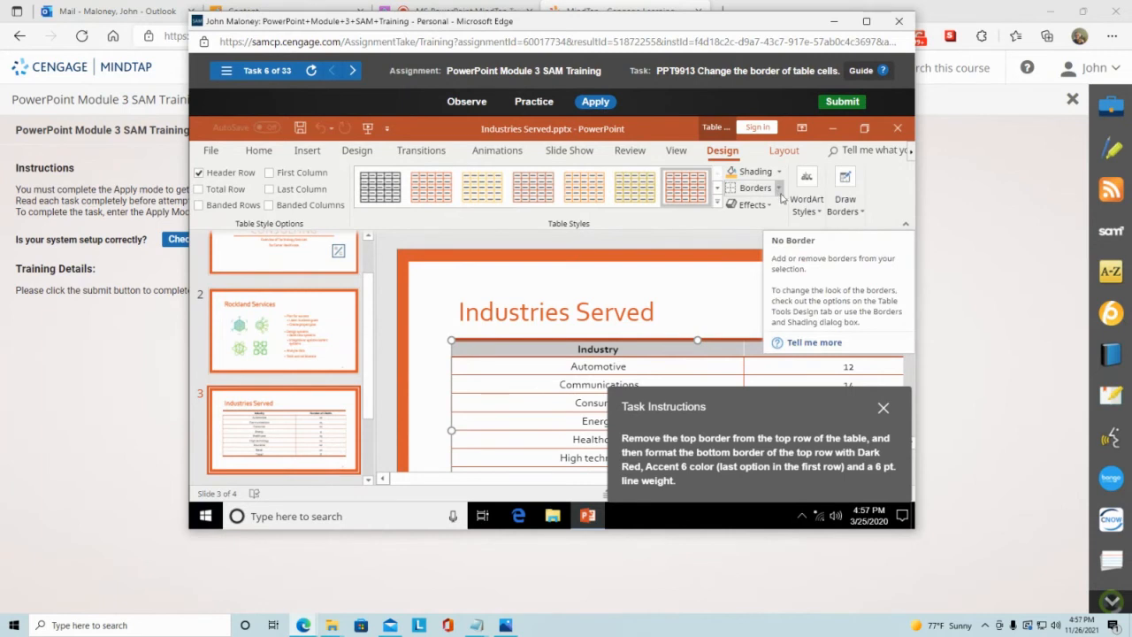
Try to clear the borders of the table's top row with No Border, and restart the task in Apply mode.
left_click(777, 191)
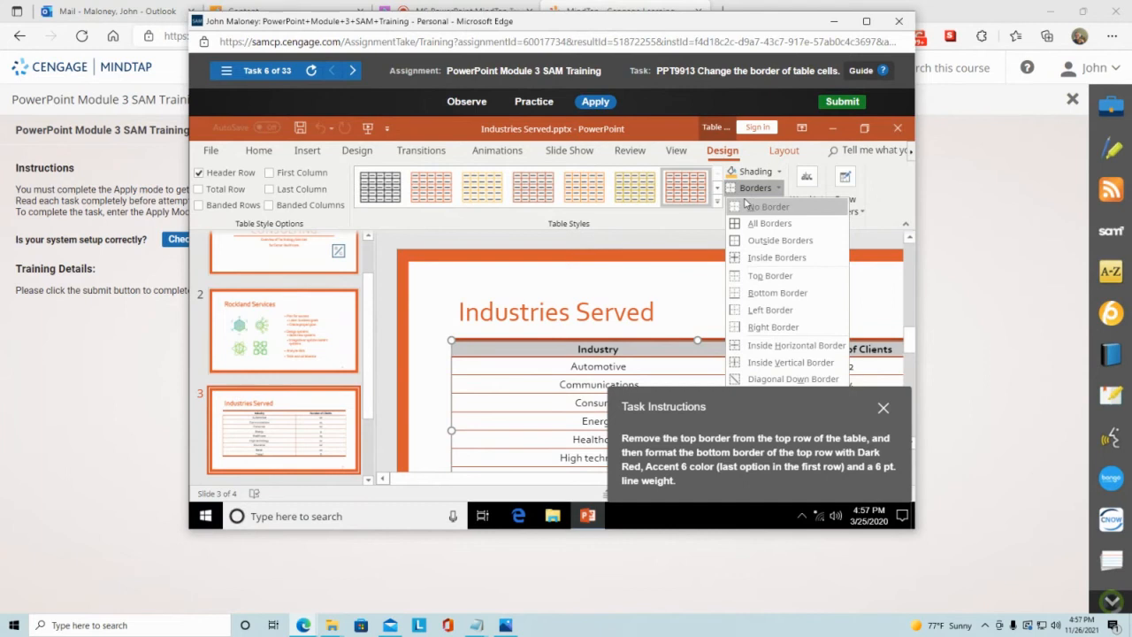
left_click(765, 207)
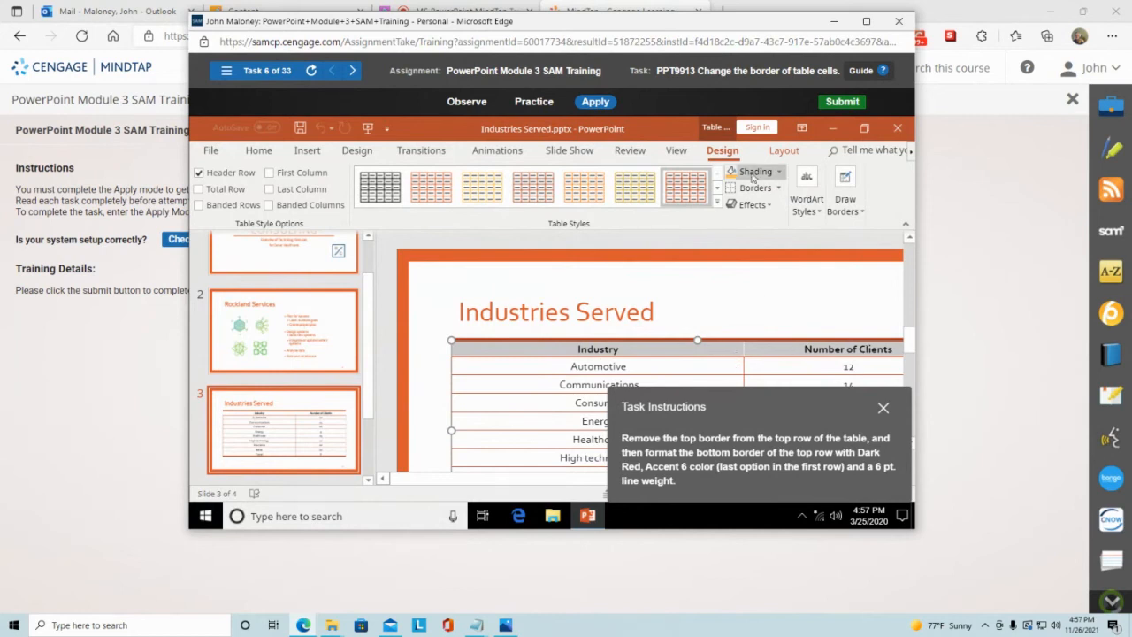
left_click(600, 103)
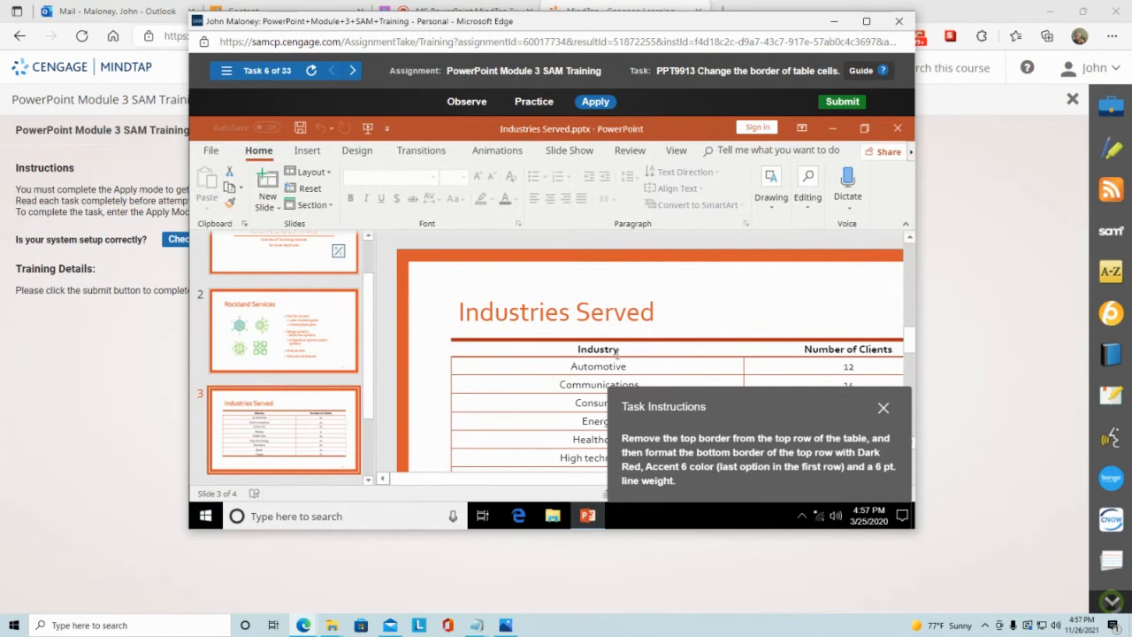
Remove the top border from the top row of the Industries Served table on slide 3.
left_click_drag(577, 349, 791, 354)
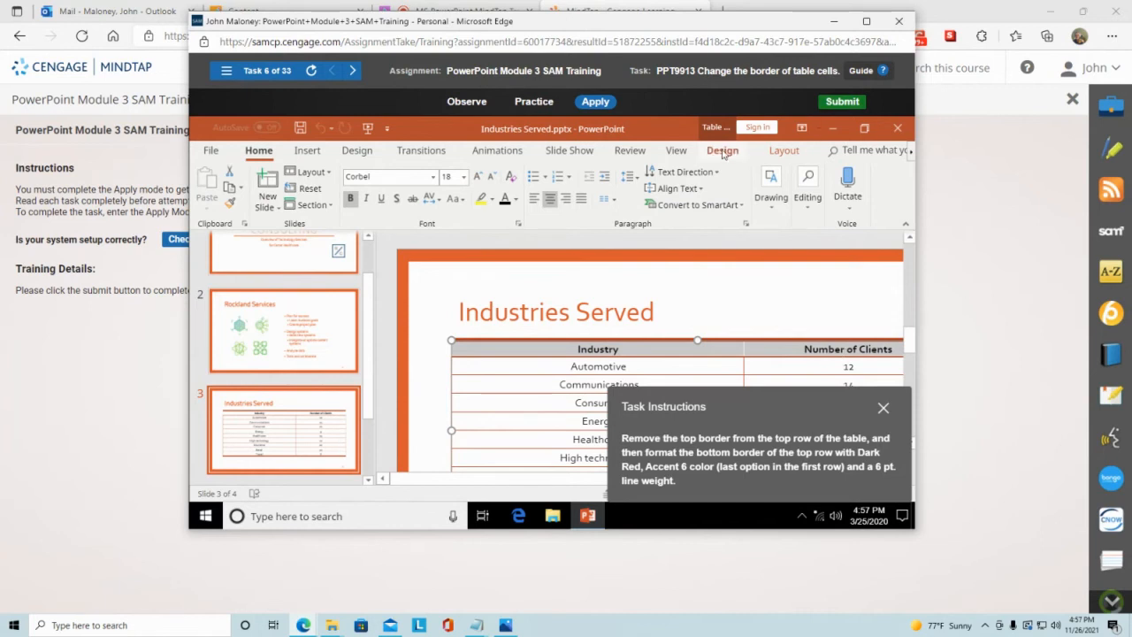
left_click(723, 152)
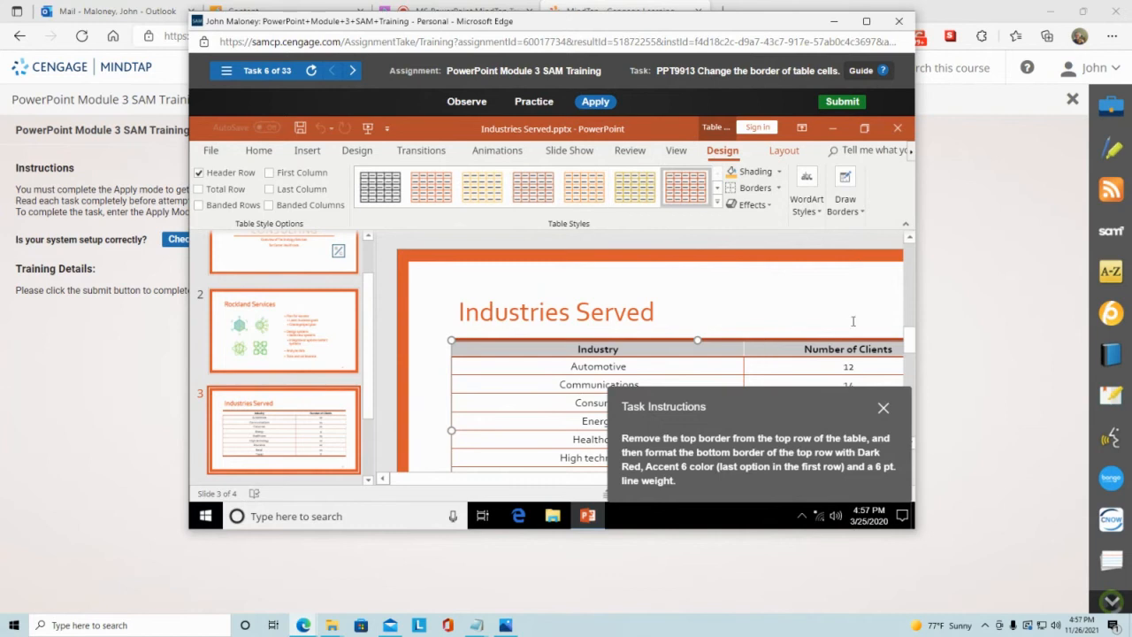
left_click(862, 212)
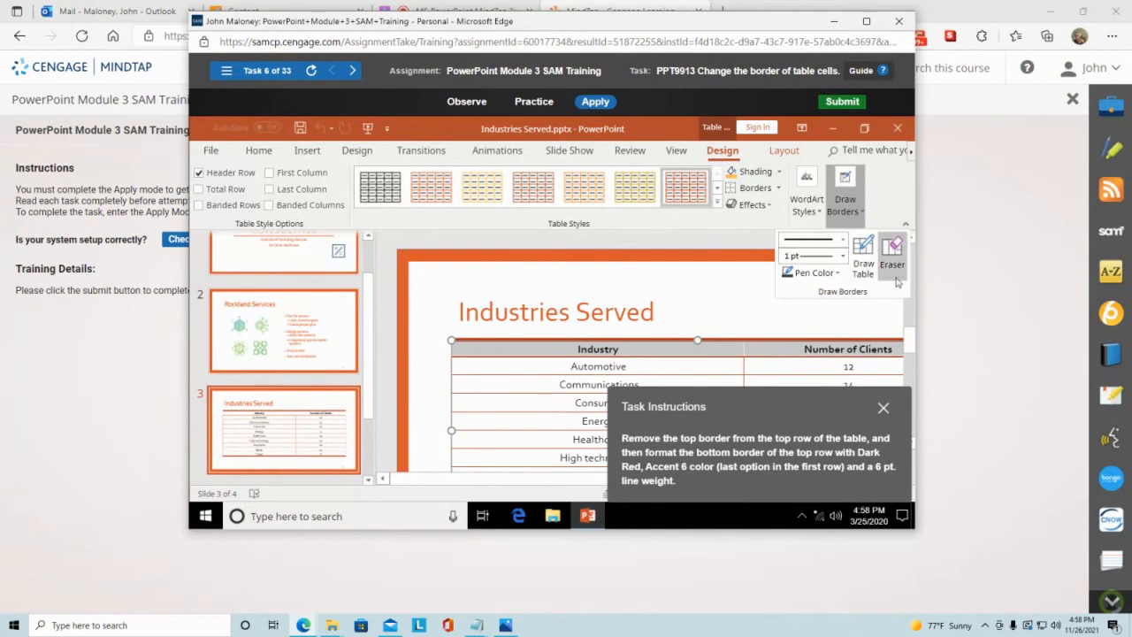
left_click(843, 241)
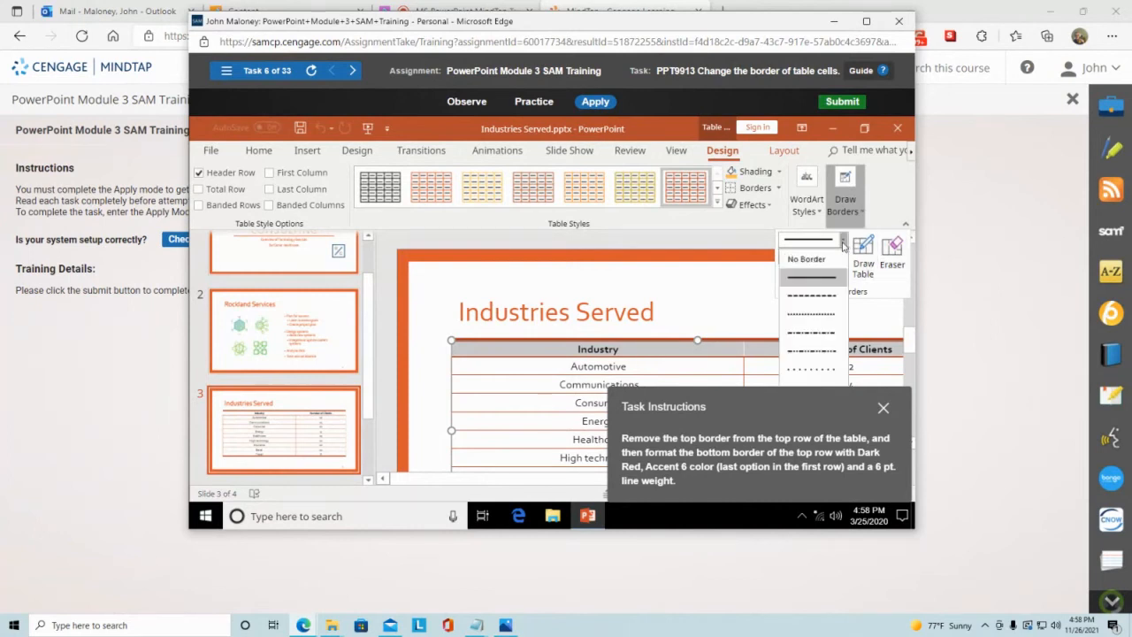
left_click(843, 243)
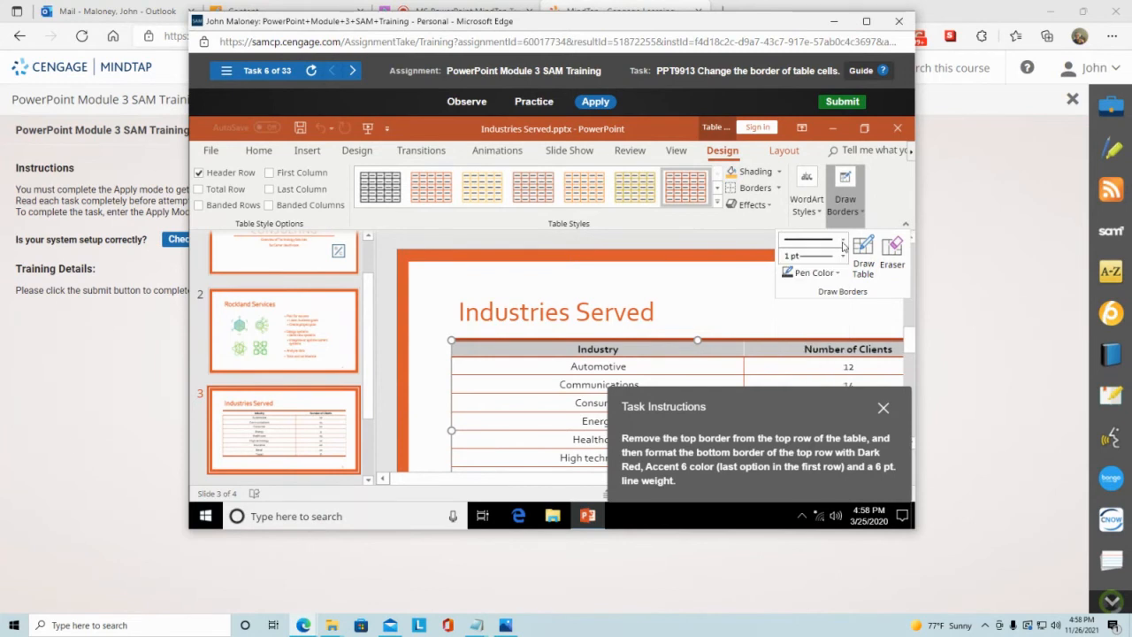
left_click(779, 188)
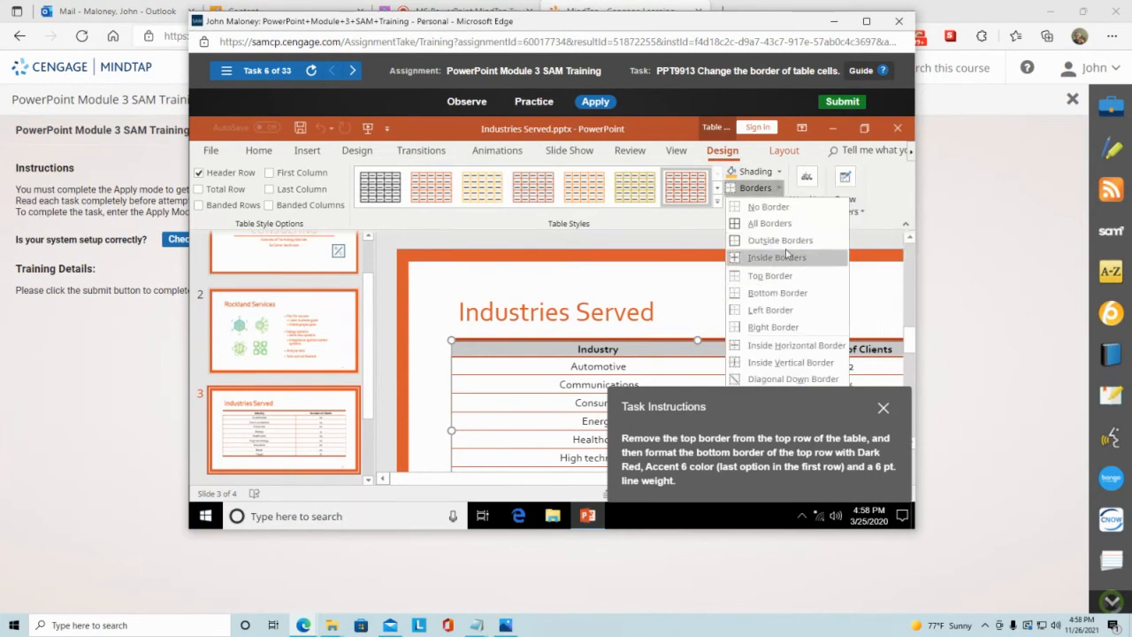
left_click(775, 276)
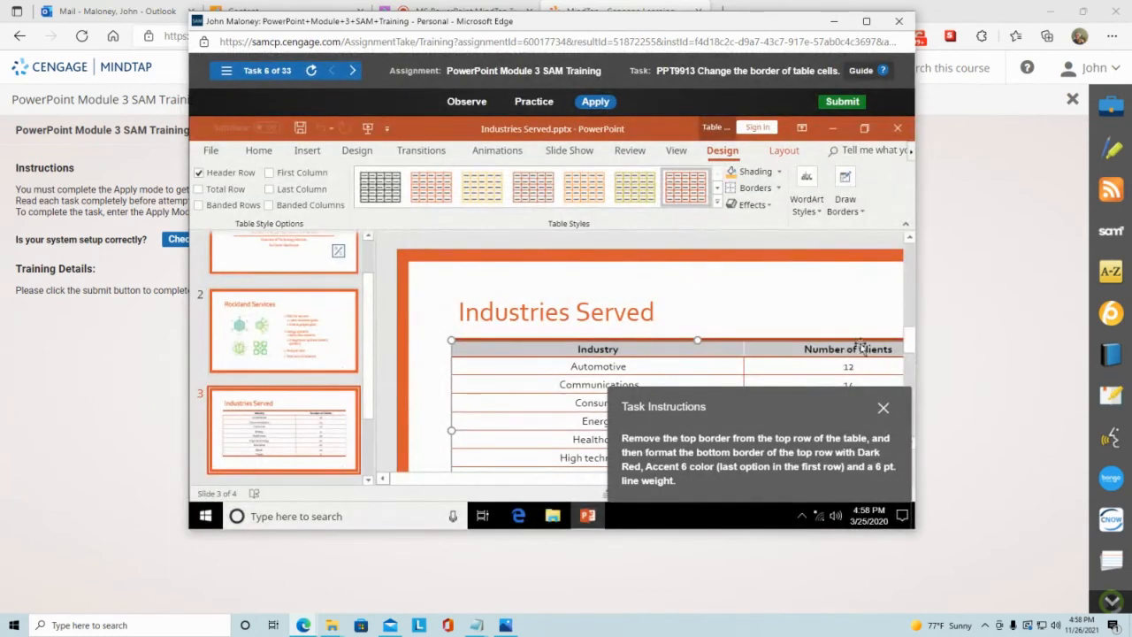
left_click(862, 213)
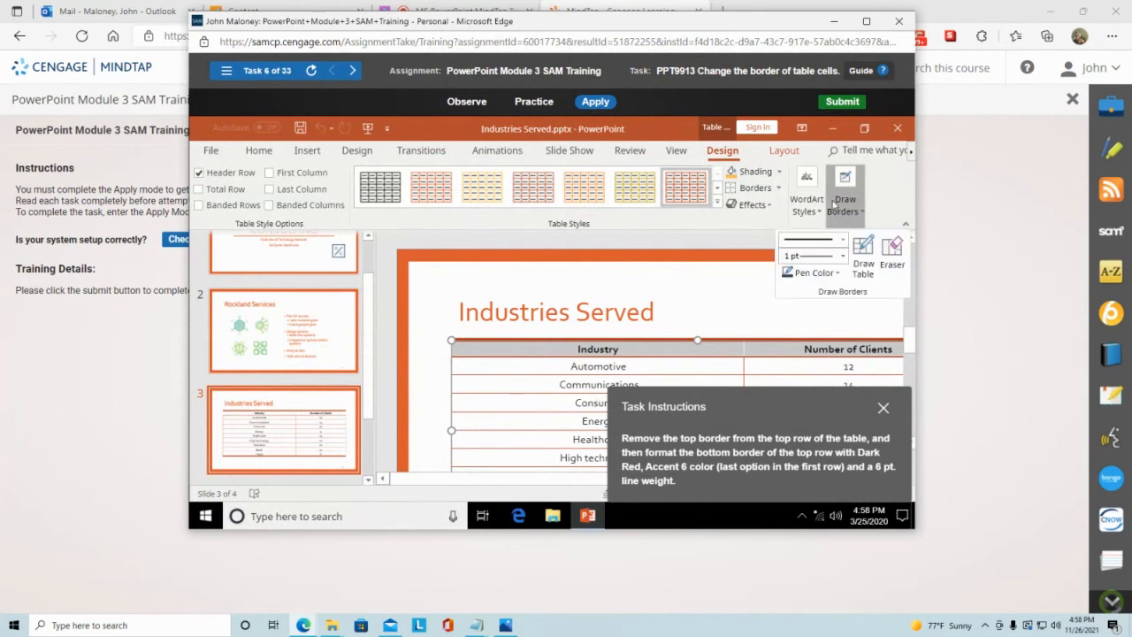
left_click(838, 272)
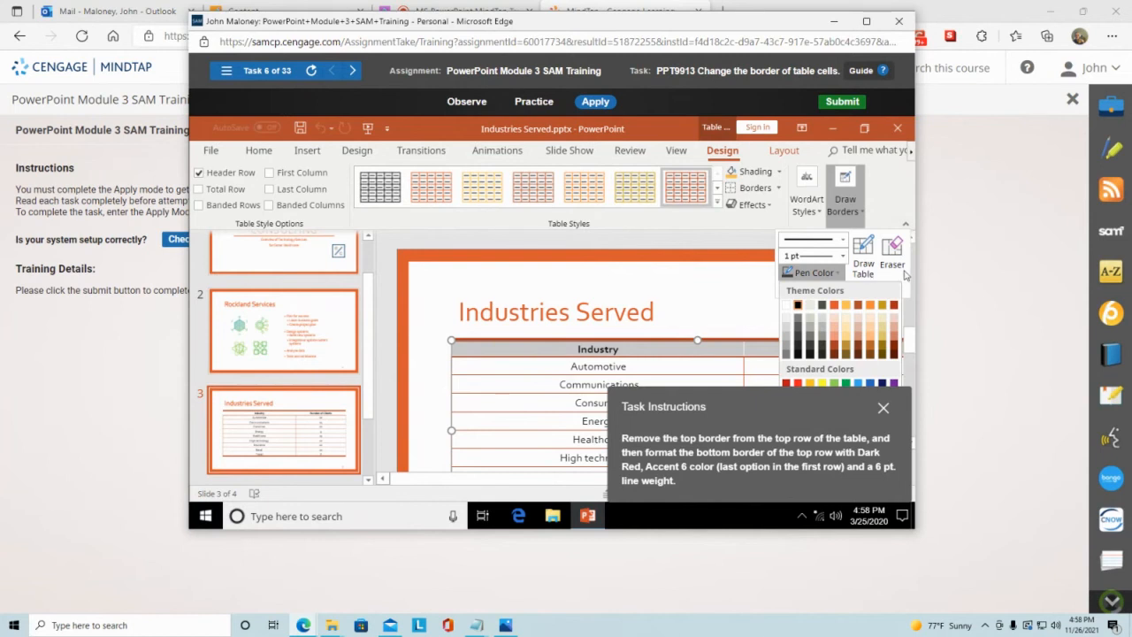
left_click(746, 285)
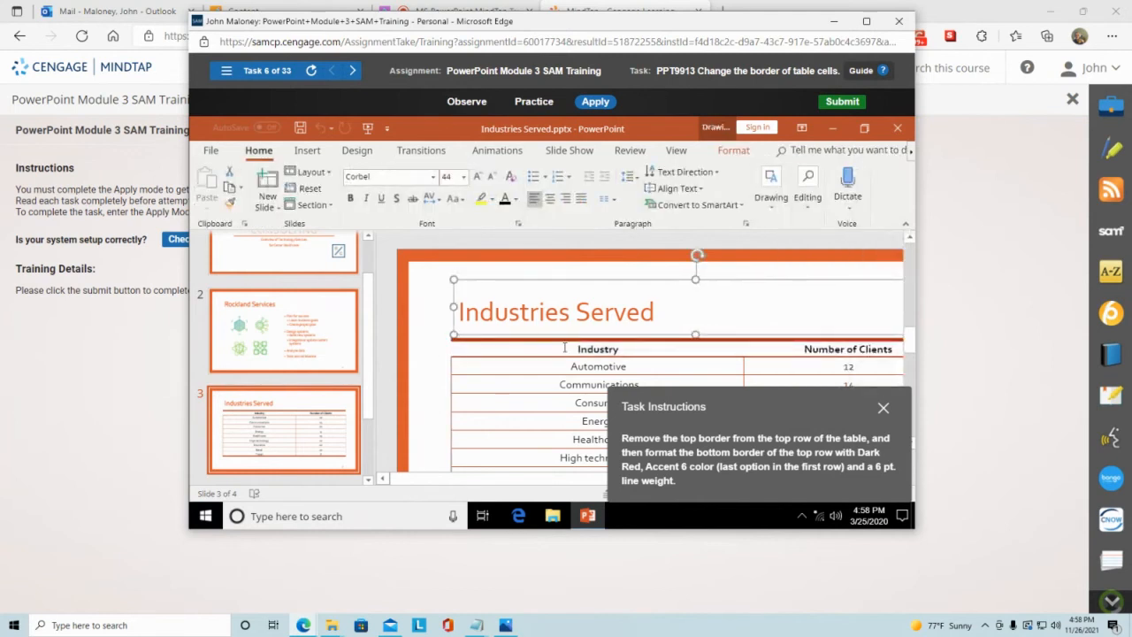
Reselect the Industries Served table's top row and remove its top border using the No Border pen style.
left_click_drag(565, 347, 833, 343)
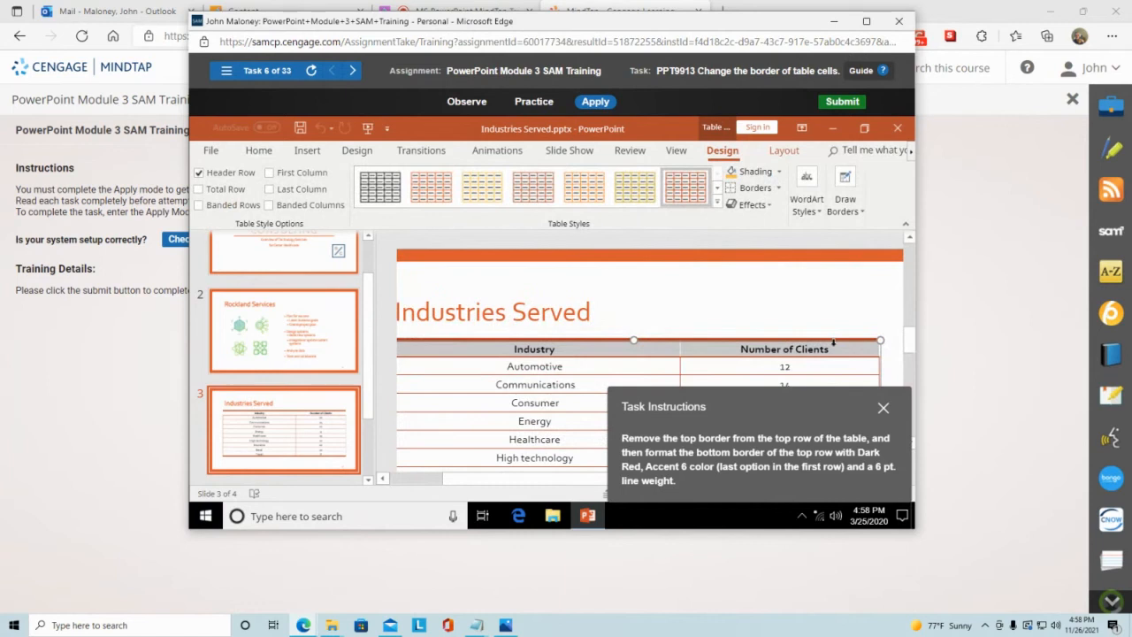
left_click(862, 212)
left_click(845, 240)
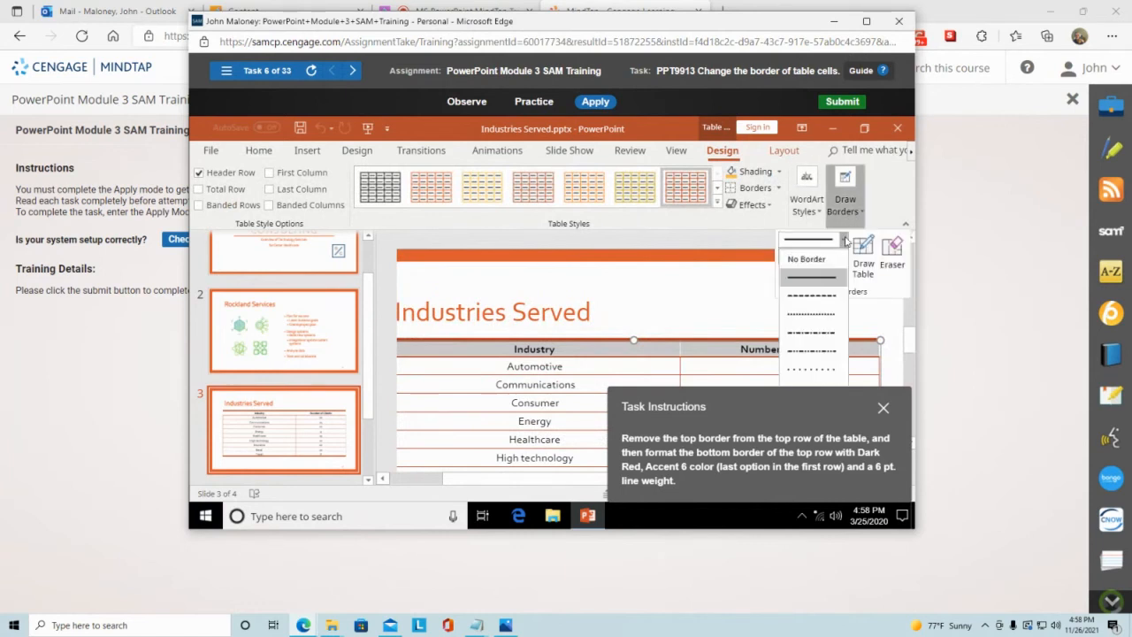
left_click(807, 259)
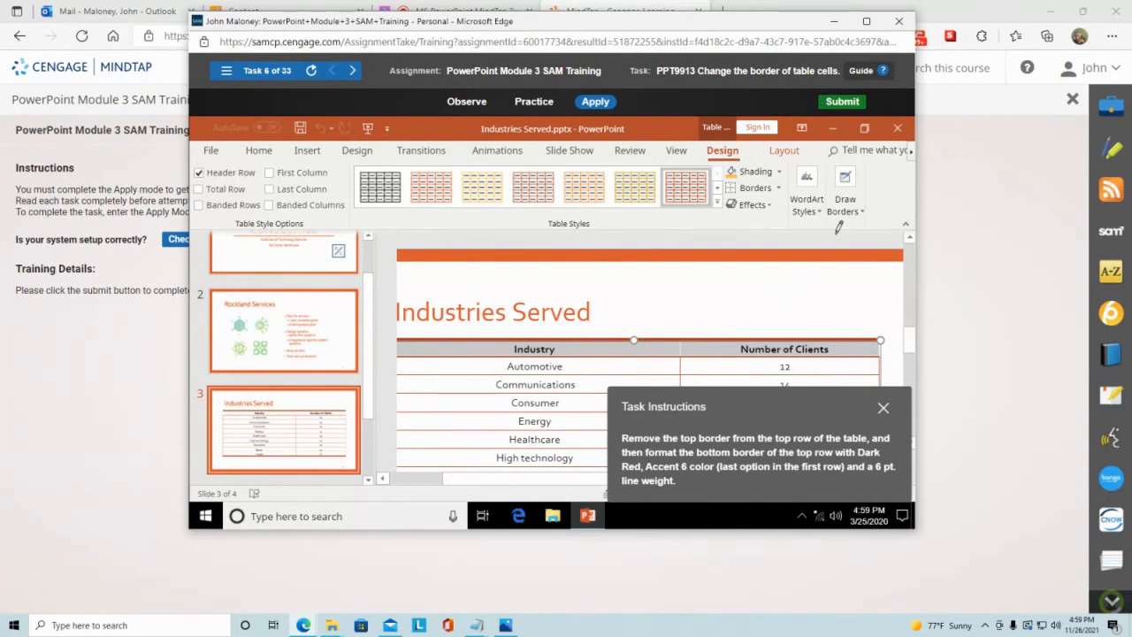
left_click(862, 213)
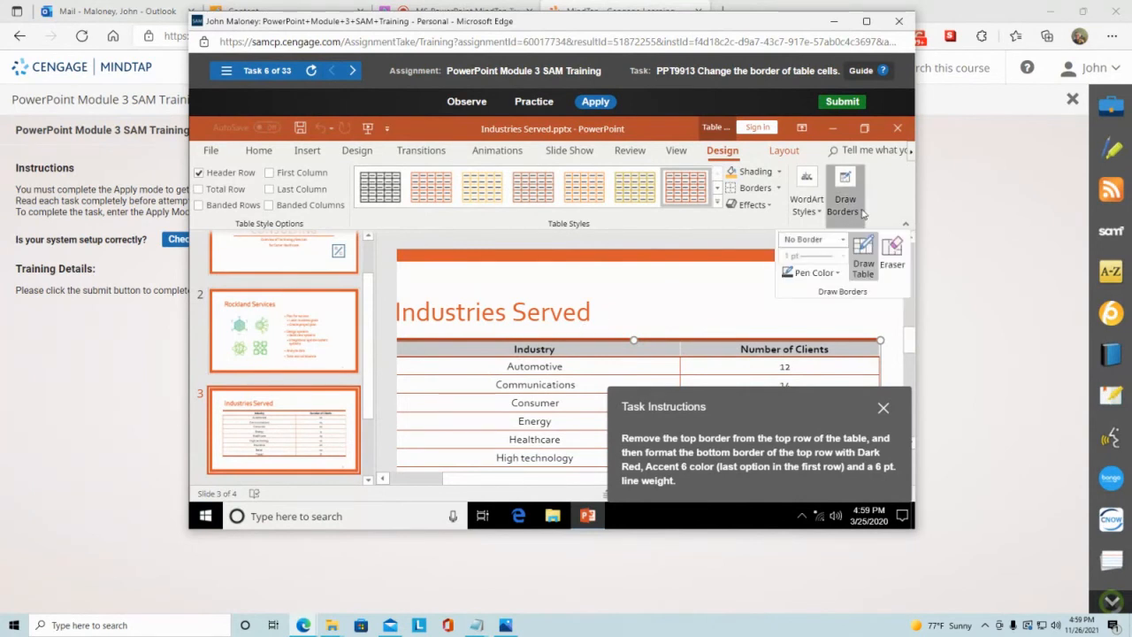
left_click(836, 272)
left_click(843, 244)
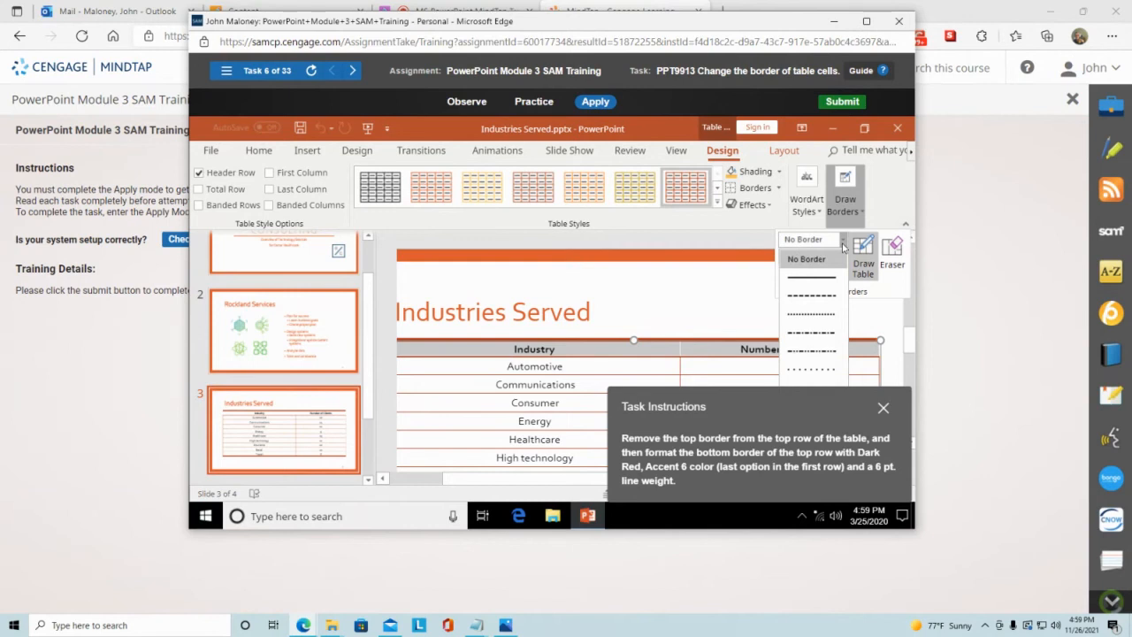
left_click(843, 243)
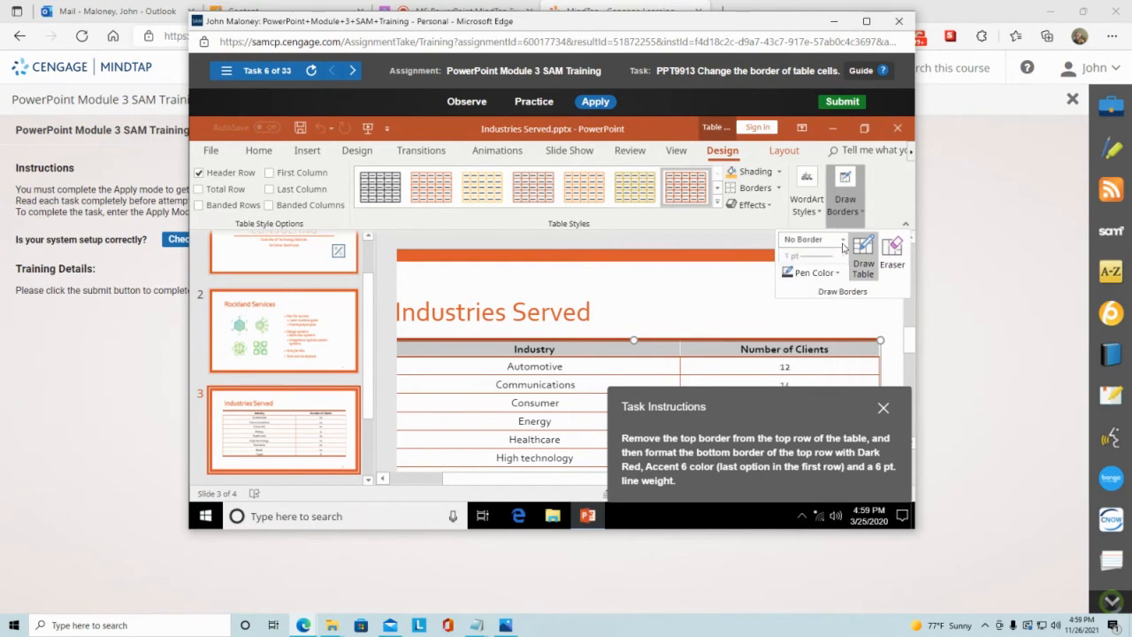
left_click(780, 188)
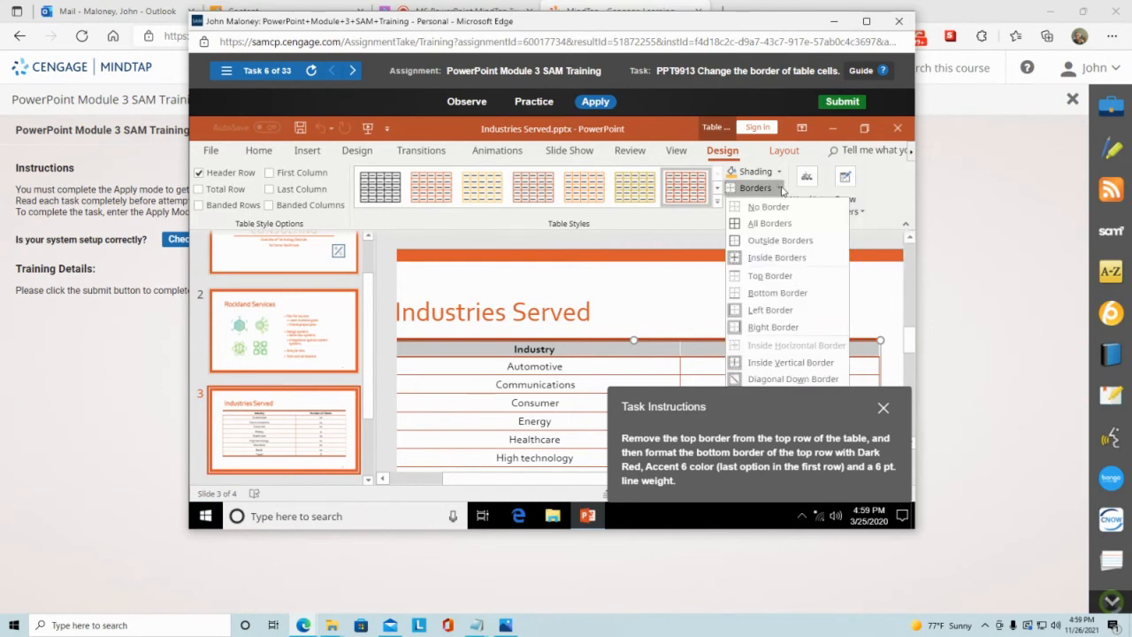
left_click(774, 276)
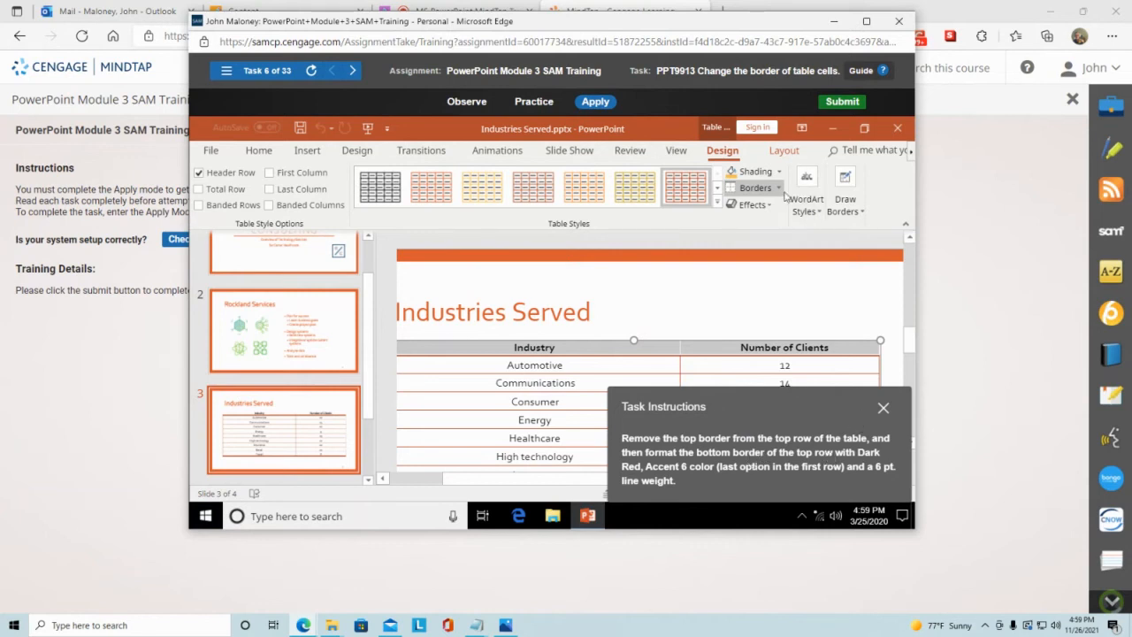
Set the border pen color to Dark Red, Accent 6 for the table's top row.
left_click(862, 212)
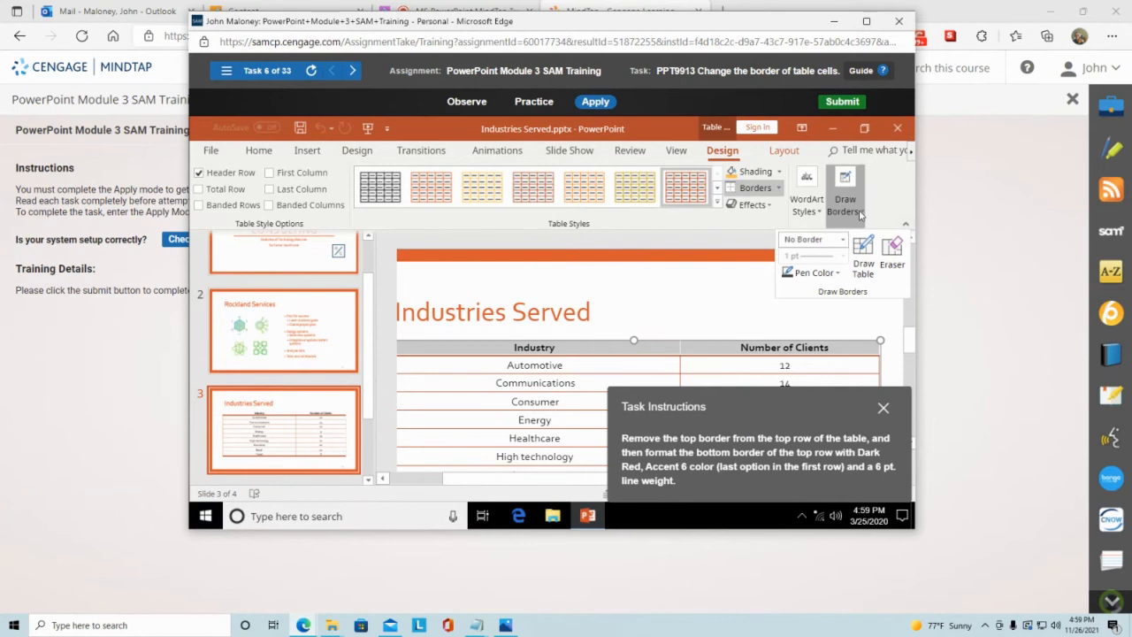
left_click(840, 274)
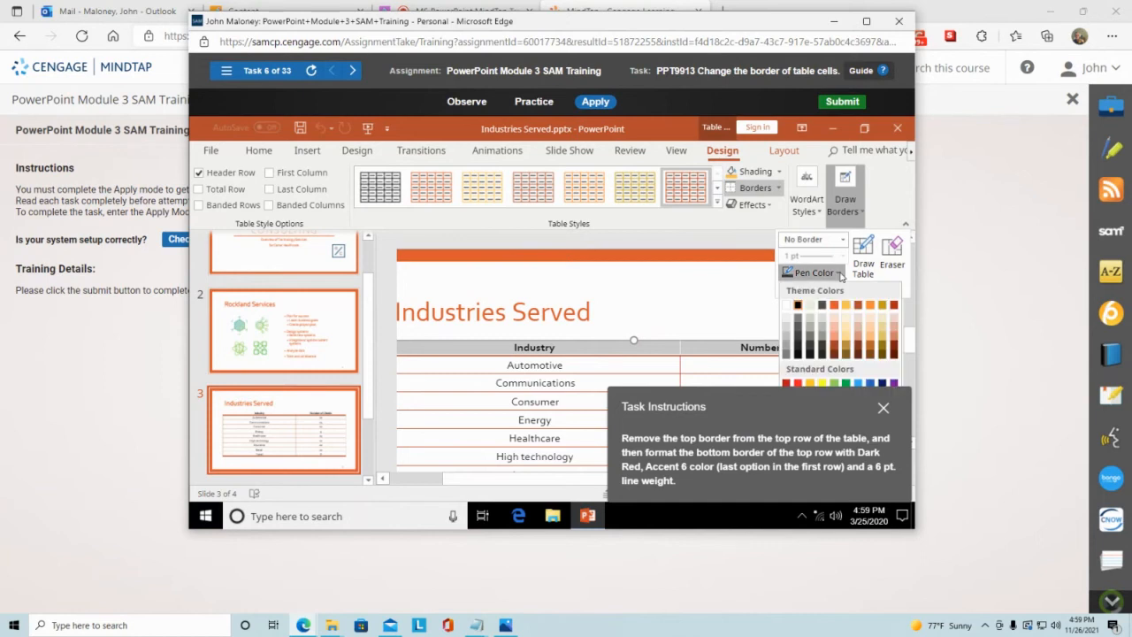
left_click(894, 306)
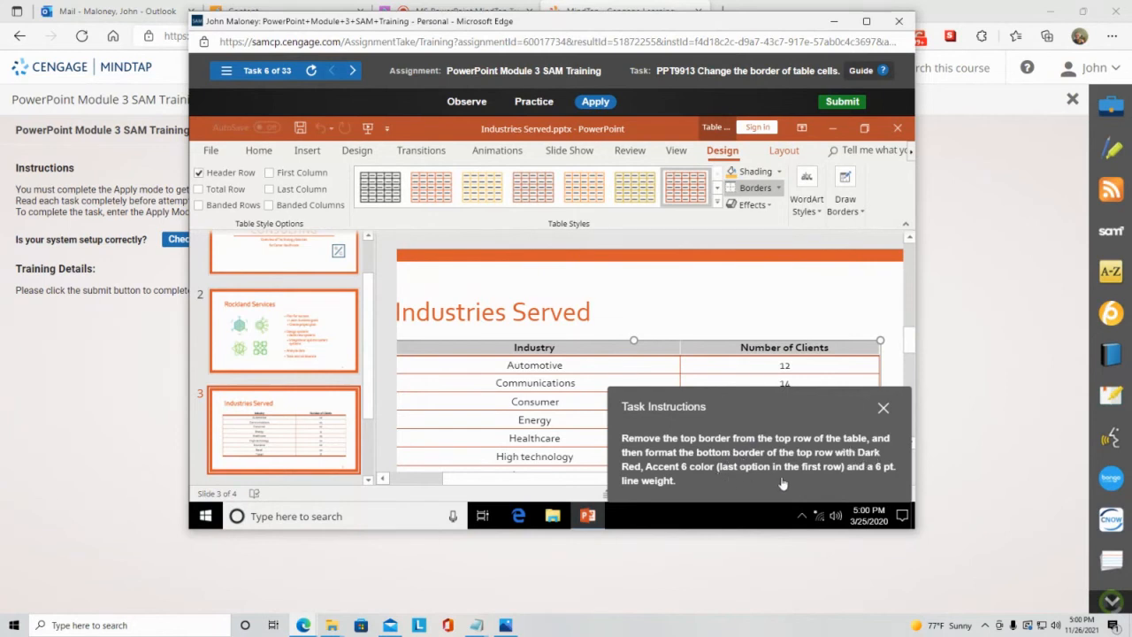
Try to change the pen weight and apply the bottom border to the table's top row.
left_click(859, 212)
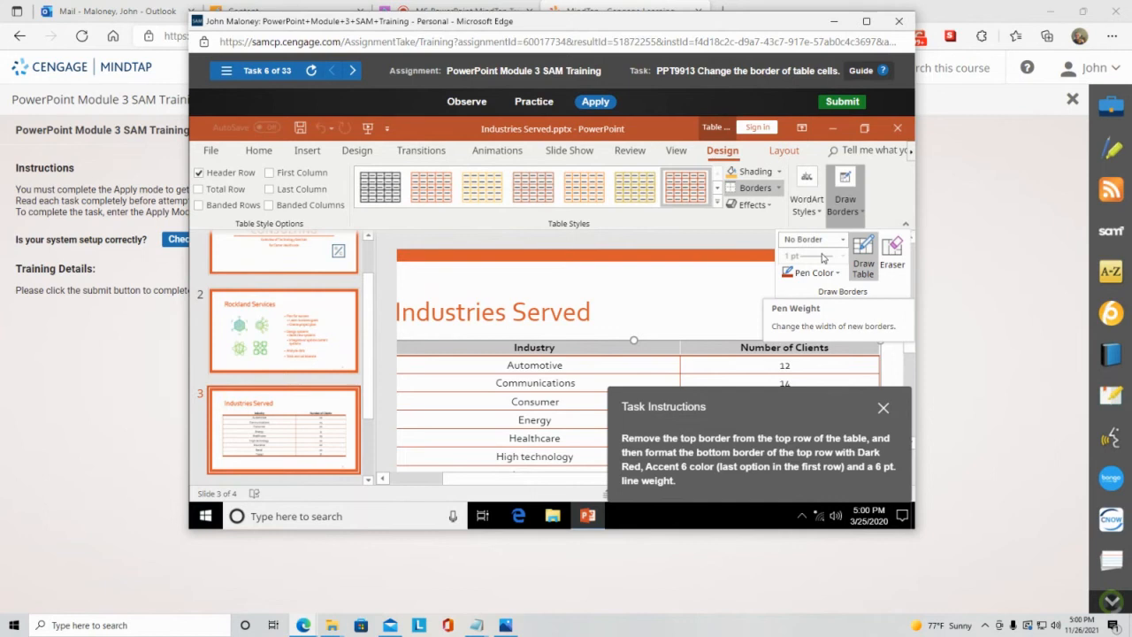
left_click(778, 188)
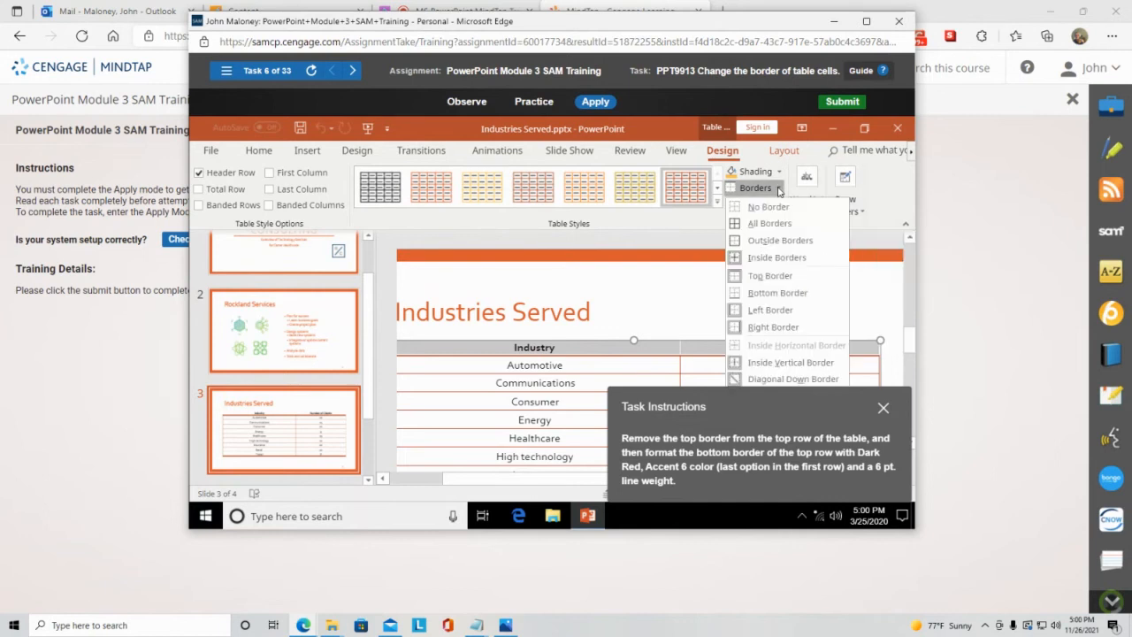
left_click(778, 188)
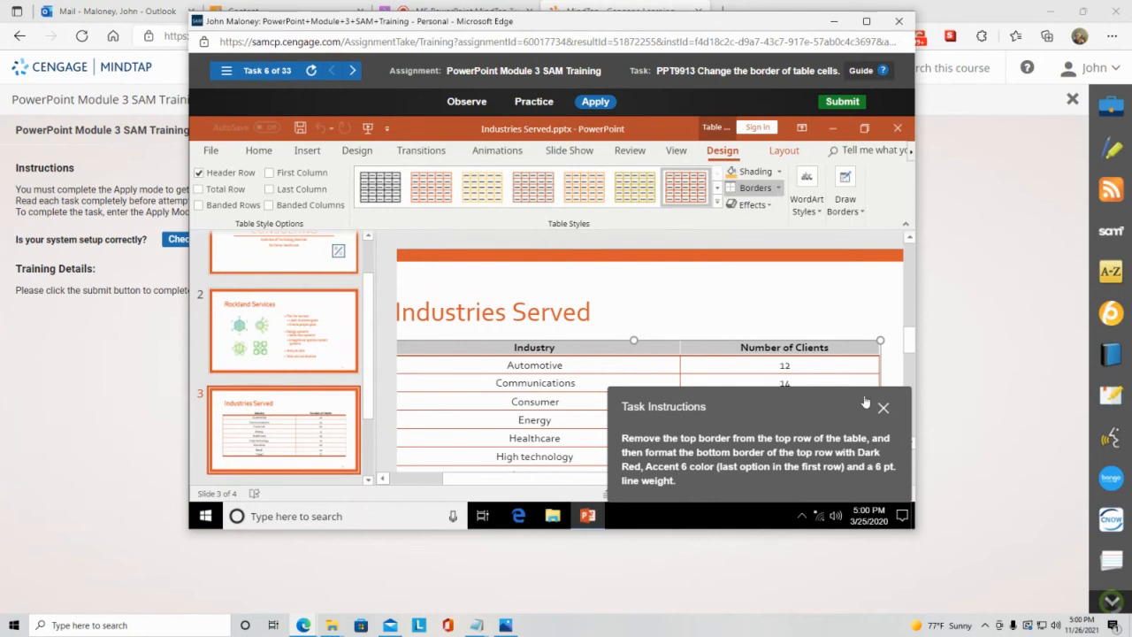
left_click(863, 213)
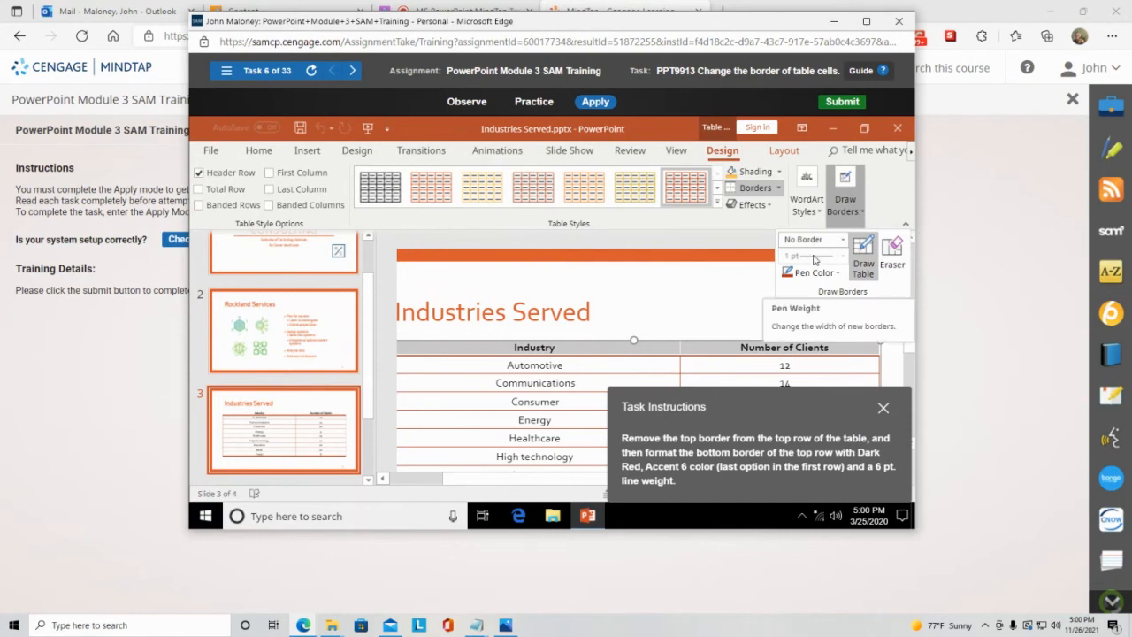
left_click(780, 188)
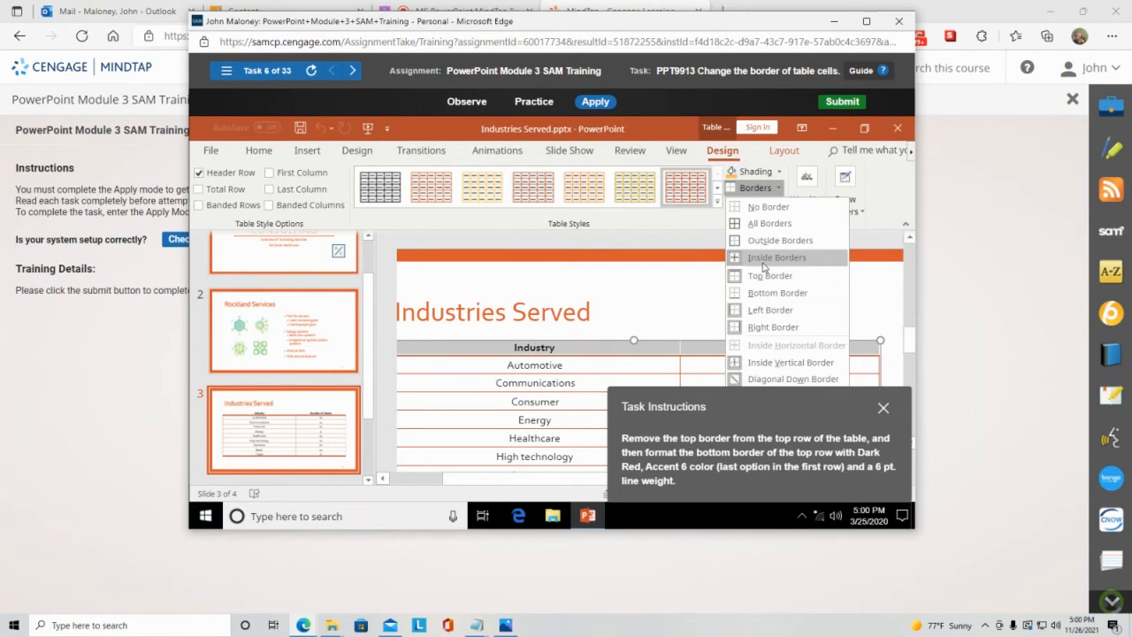
left_click(767, 293)
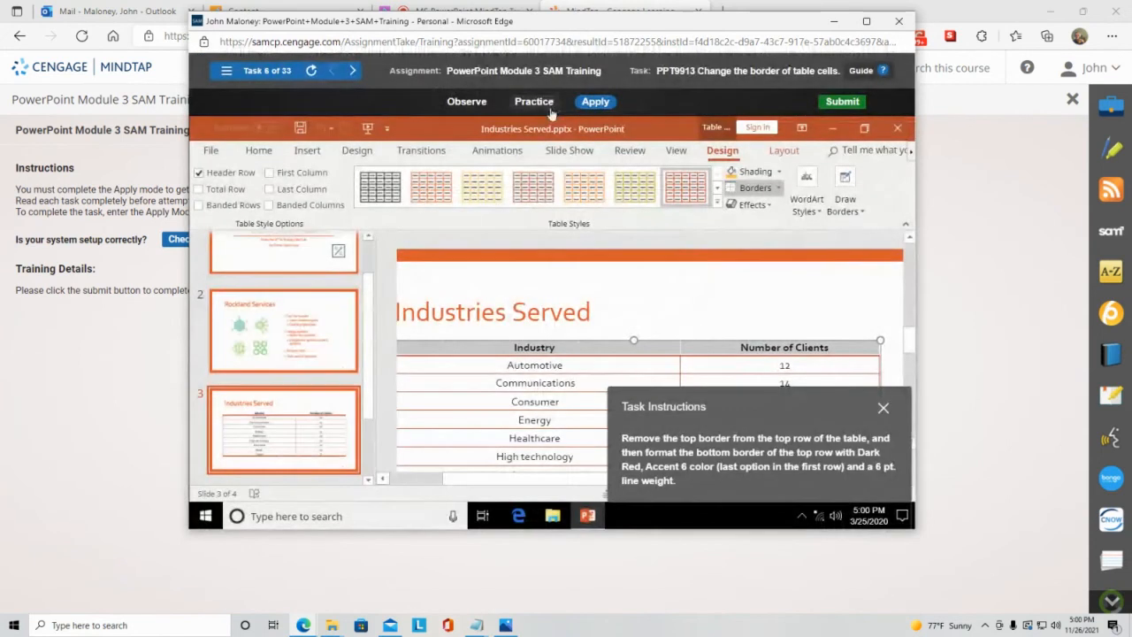
Restart the task in Practice mode and remove the top border from the table's top row with the No Border pen style.
left_click(544, 104)
left_click(526, 322)
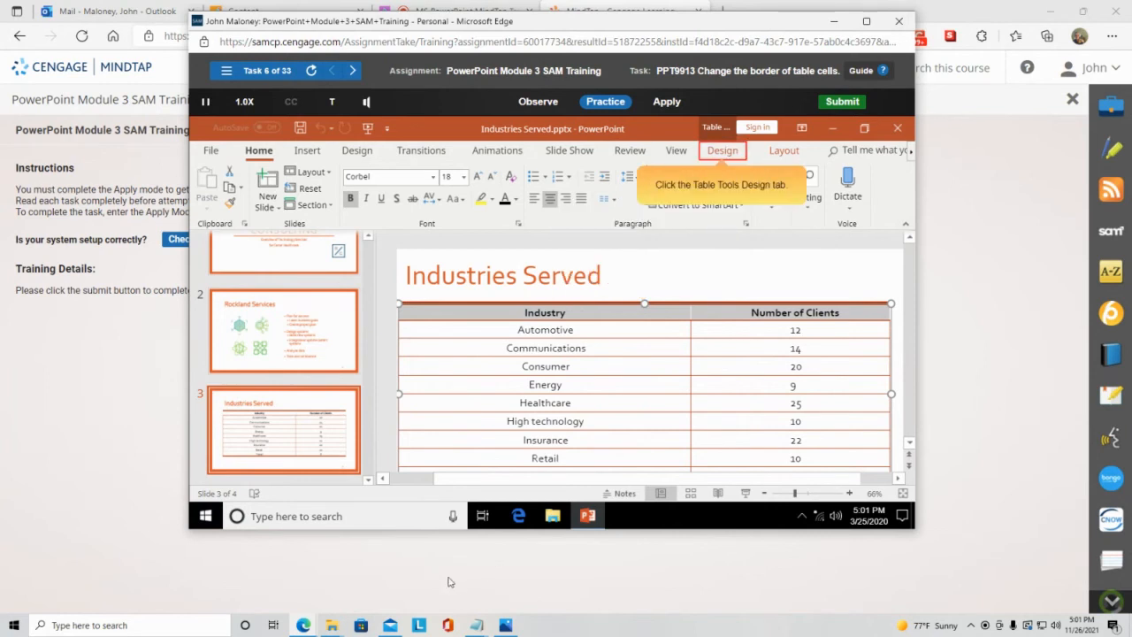
left_click(723, 152)
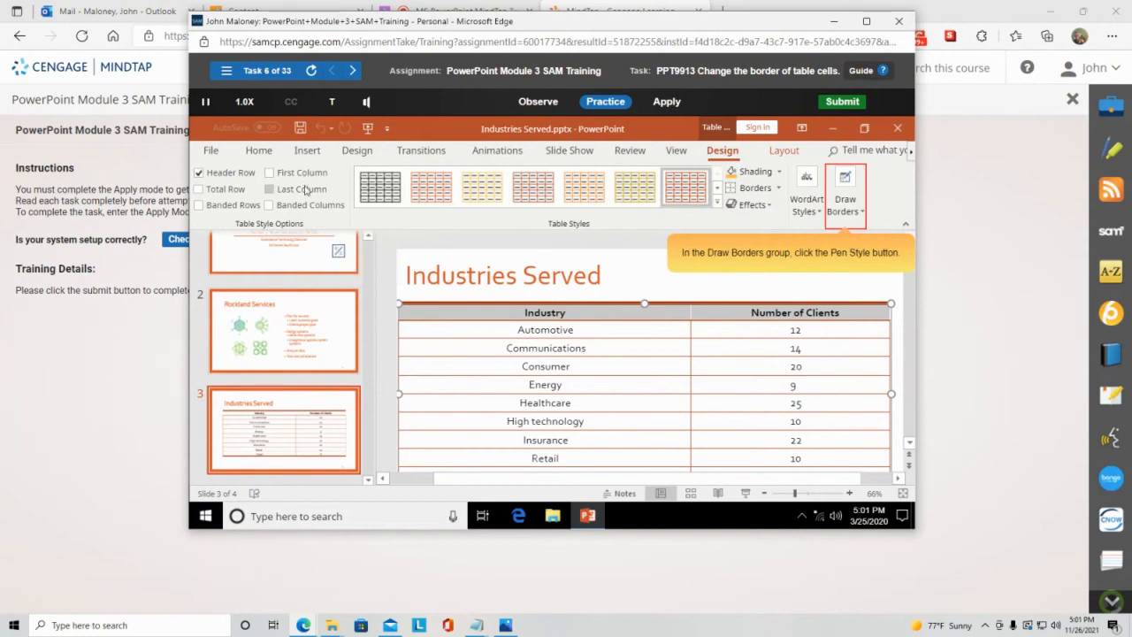
left_click(845, 202)
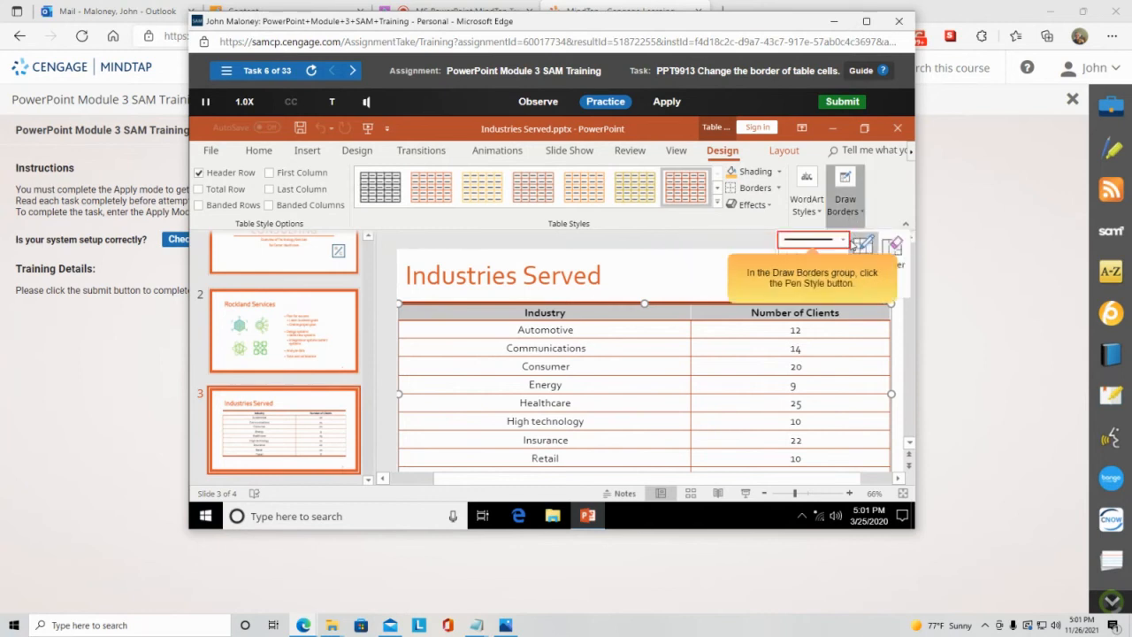
left_click(844, 240)
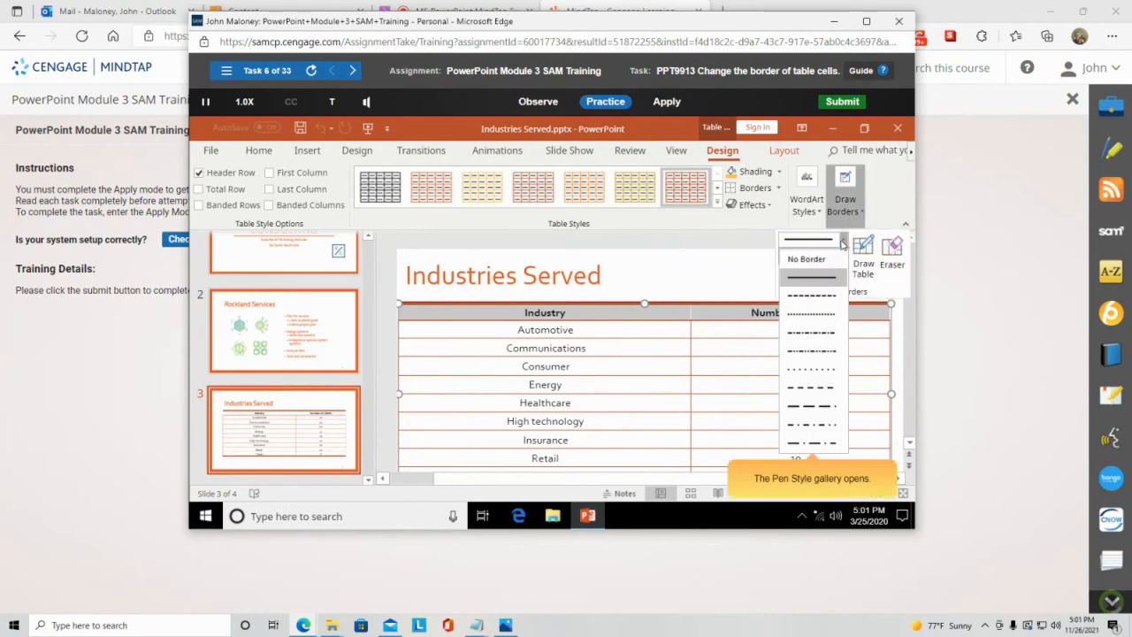
left_click(810, 264)
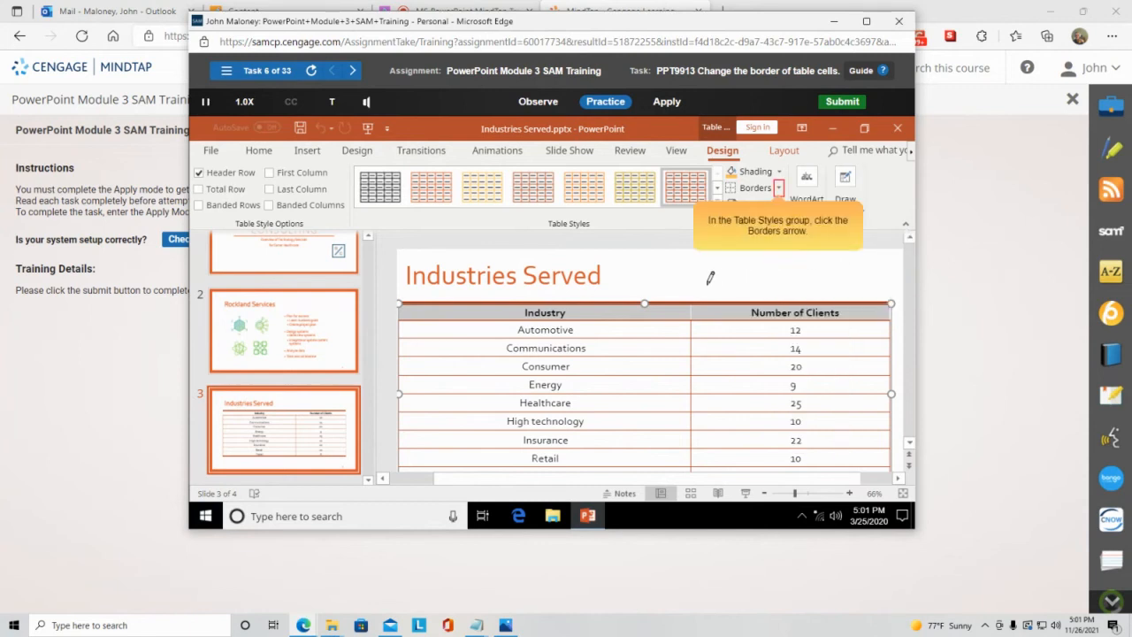
left_click(779, 188)
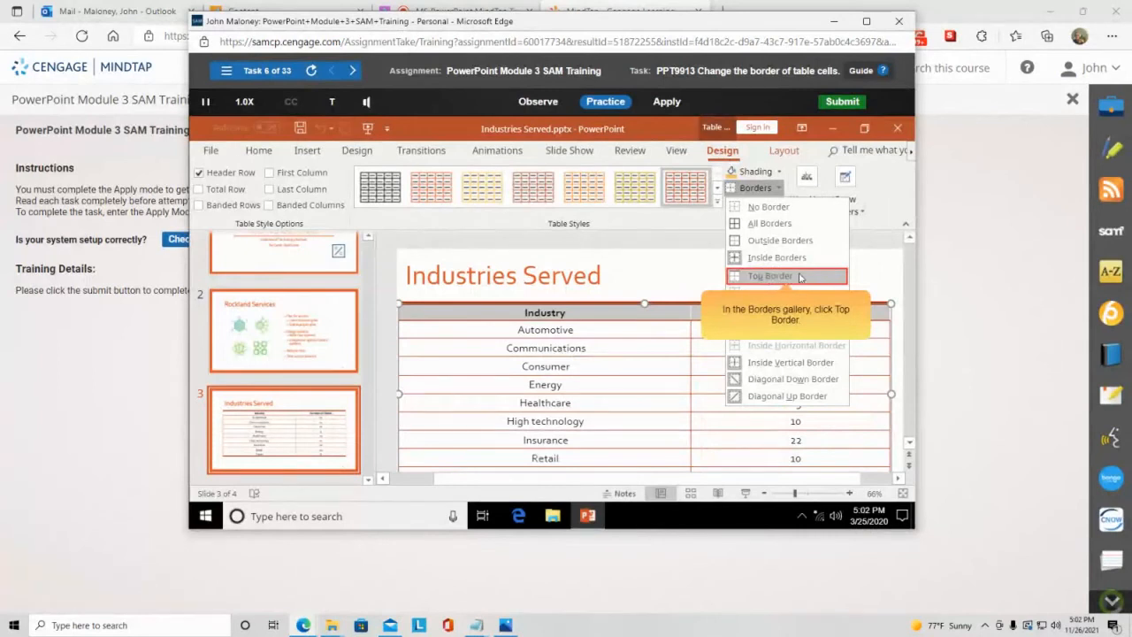
left_click(799, 276)
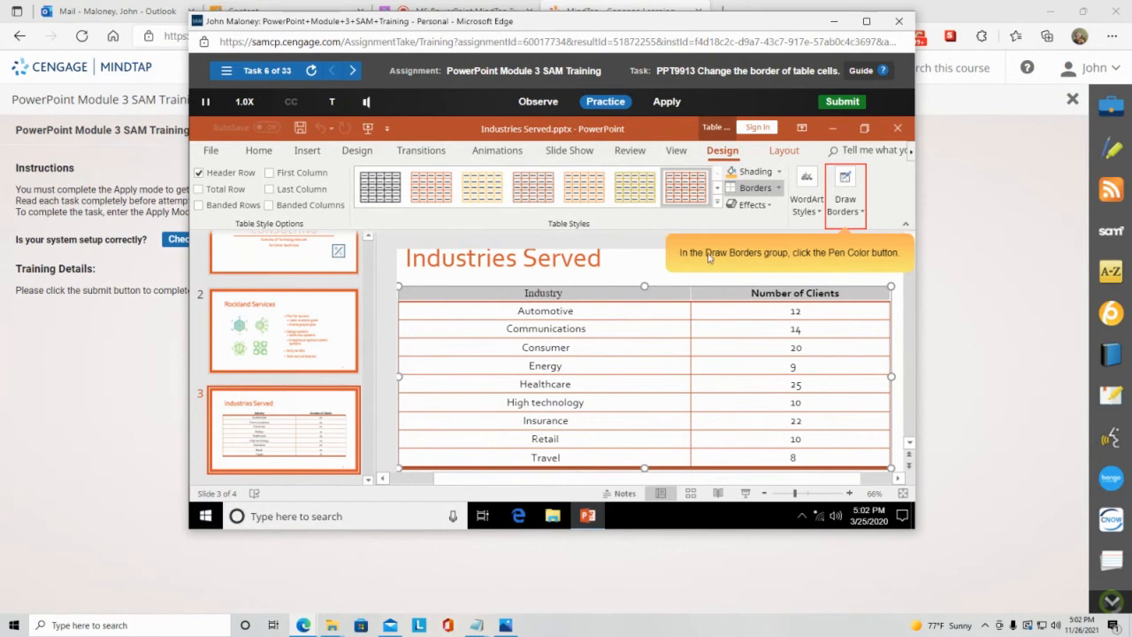
Set the border pen to Dark Red, Accent 6 color and the solid line style.
left_click(862, 211)
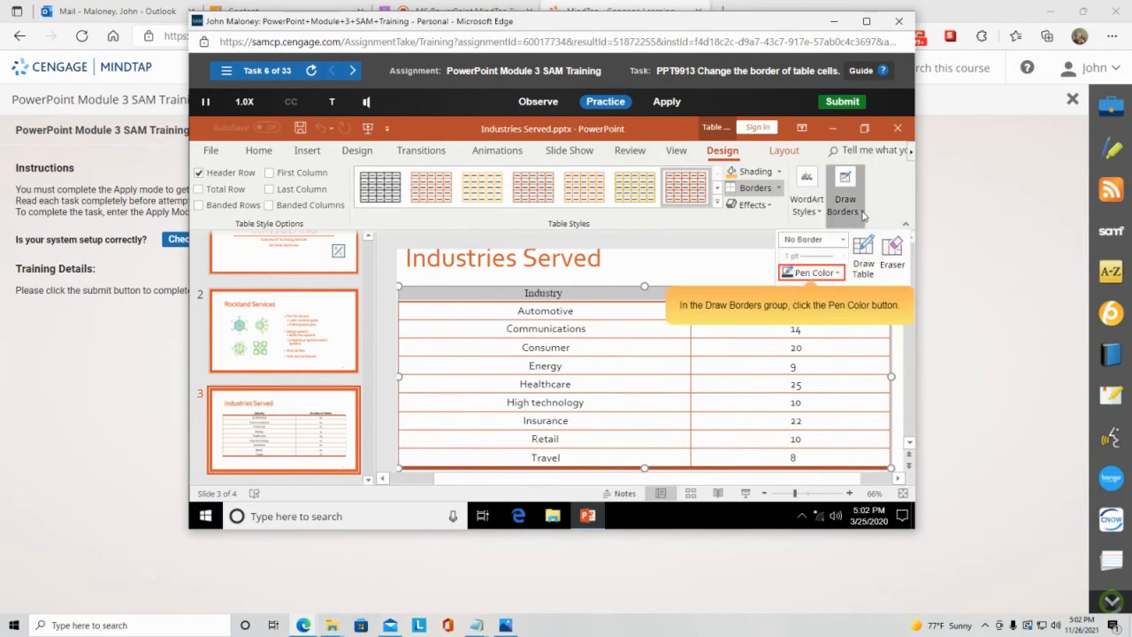
left_click(843, 273)
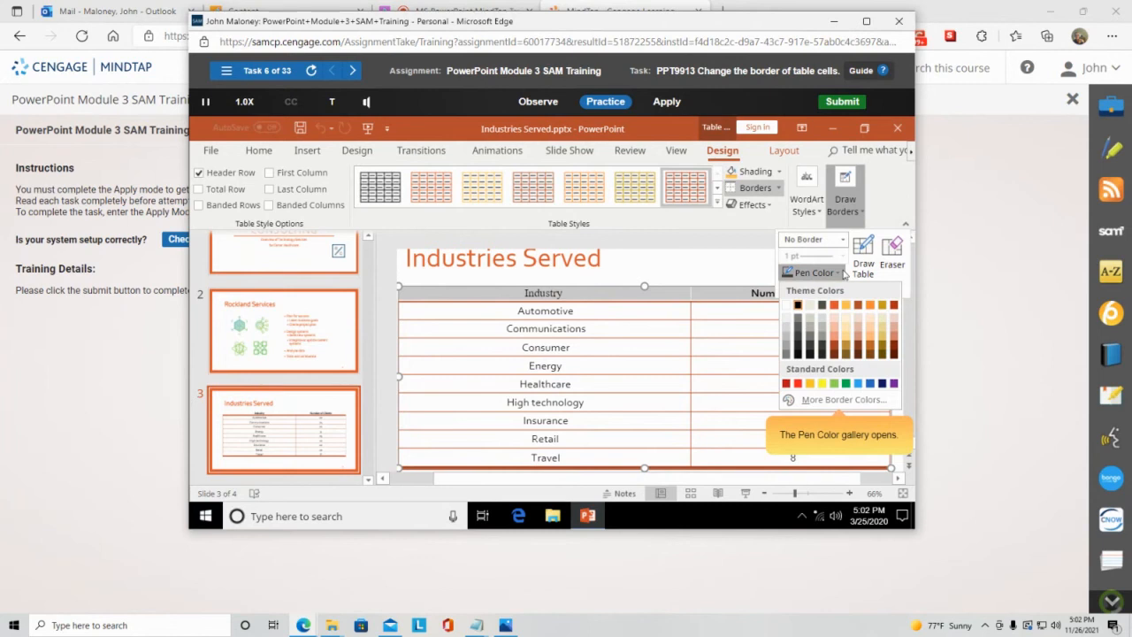
left_click(894, 305)
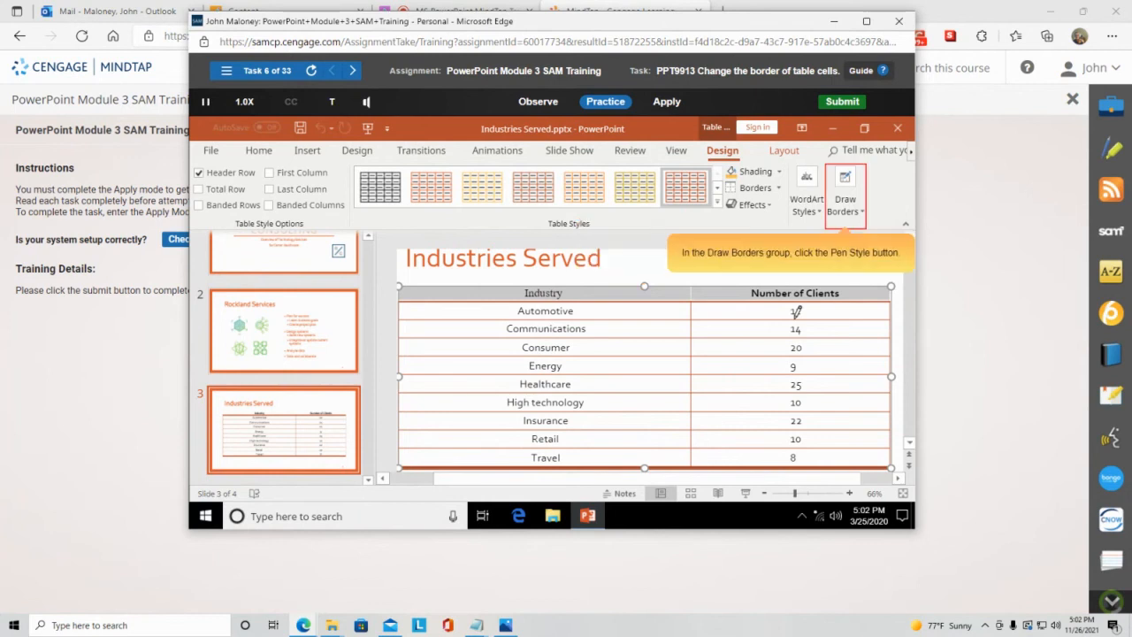
left_click(861, 214)
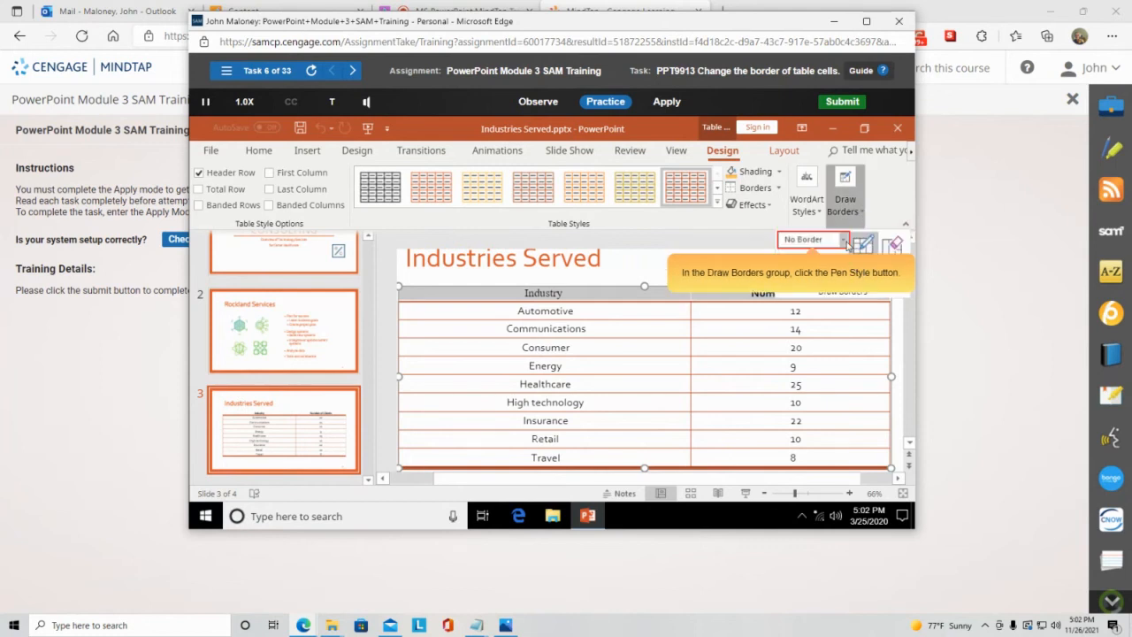
left_click(843, 241)
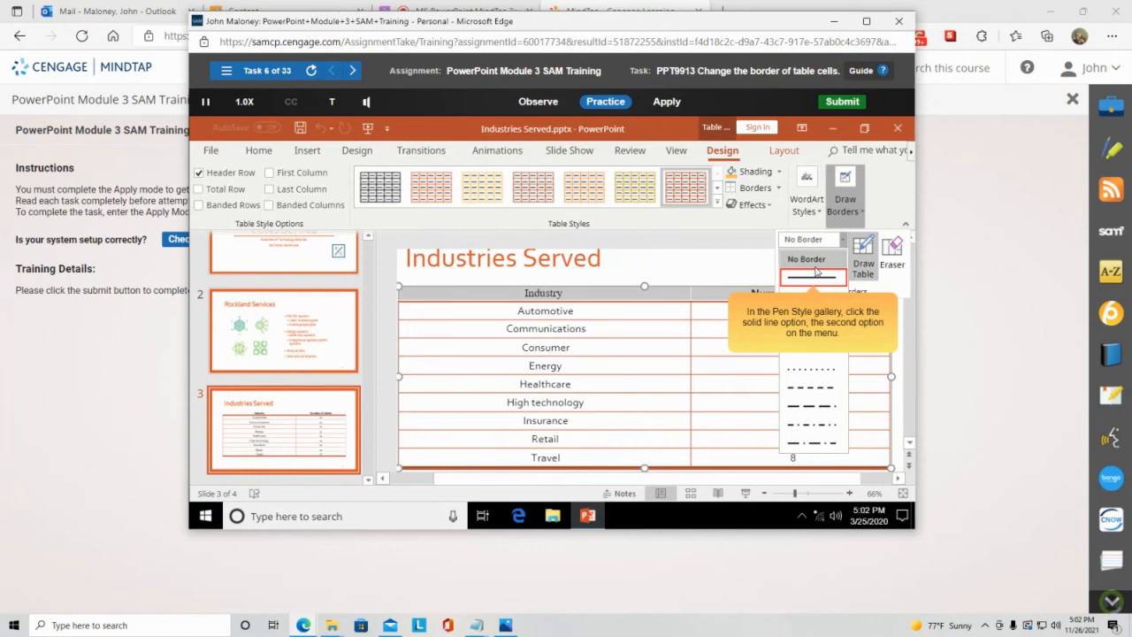
left_click(816, 279)
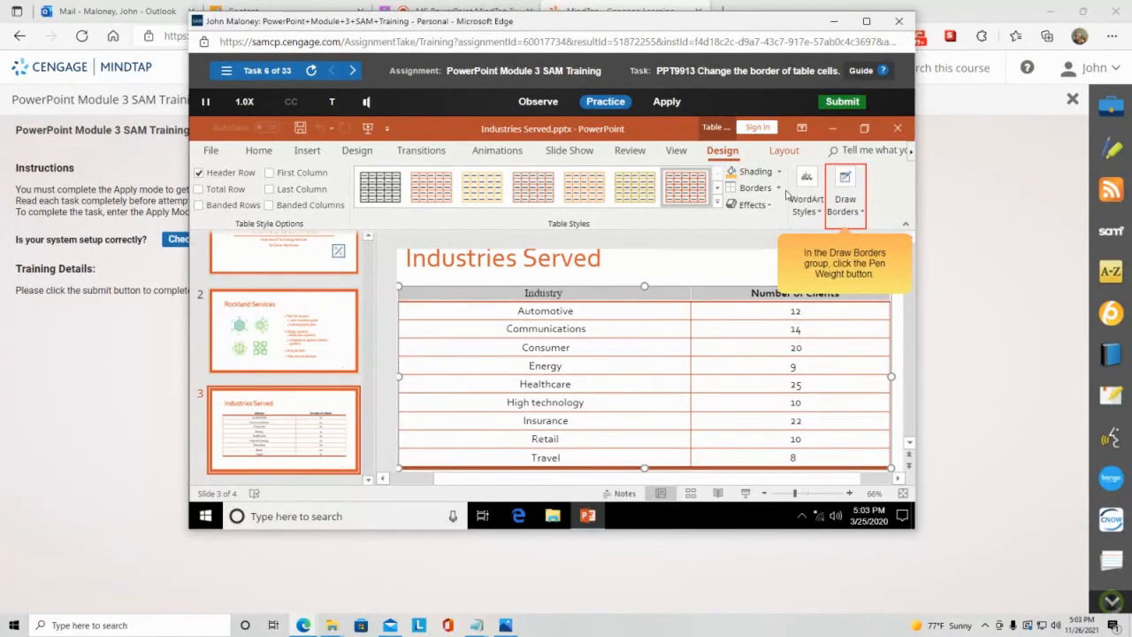
Set the border pen weight to 6 pt and apply a bottom border to the table's top row to finish Practice mode.
left_click(843, 202)
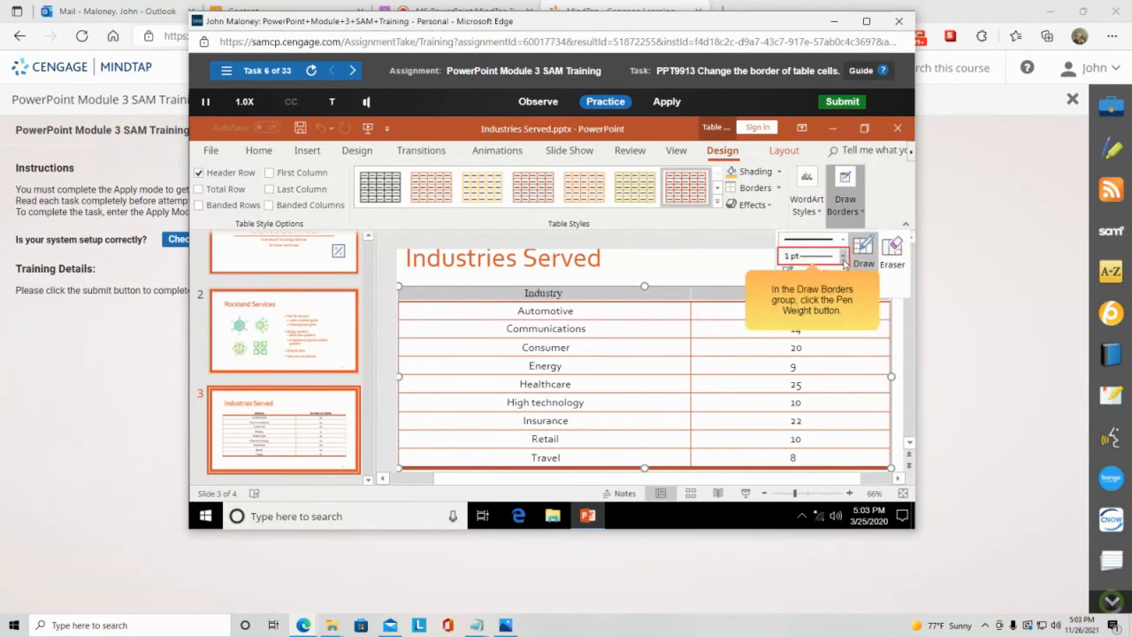
left_click(842, 255)
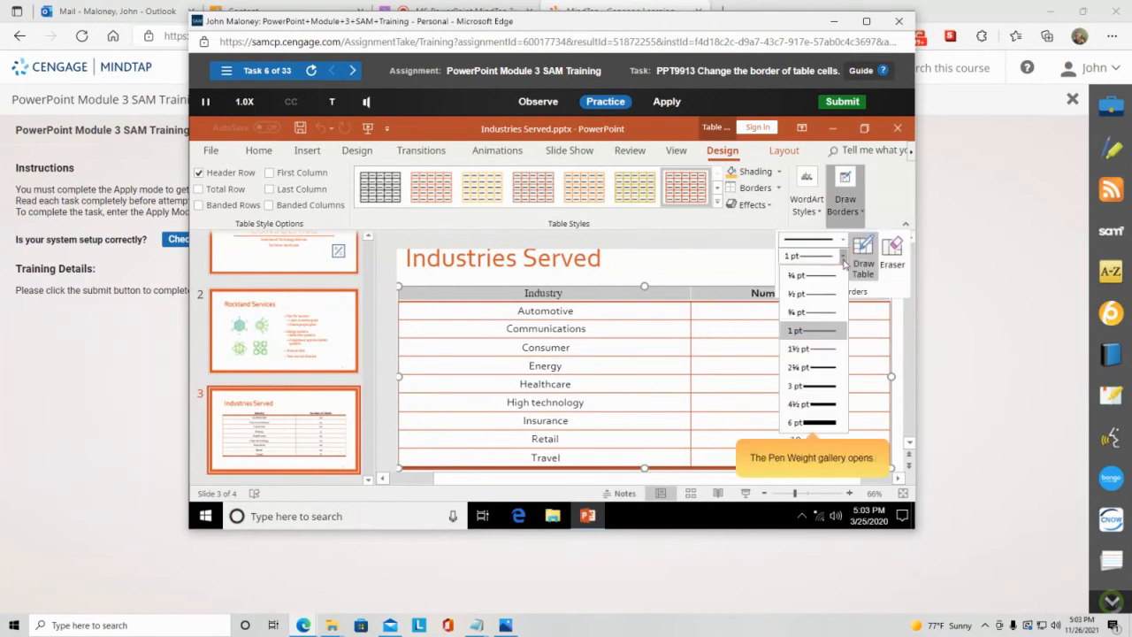
left_click(817, 422)
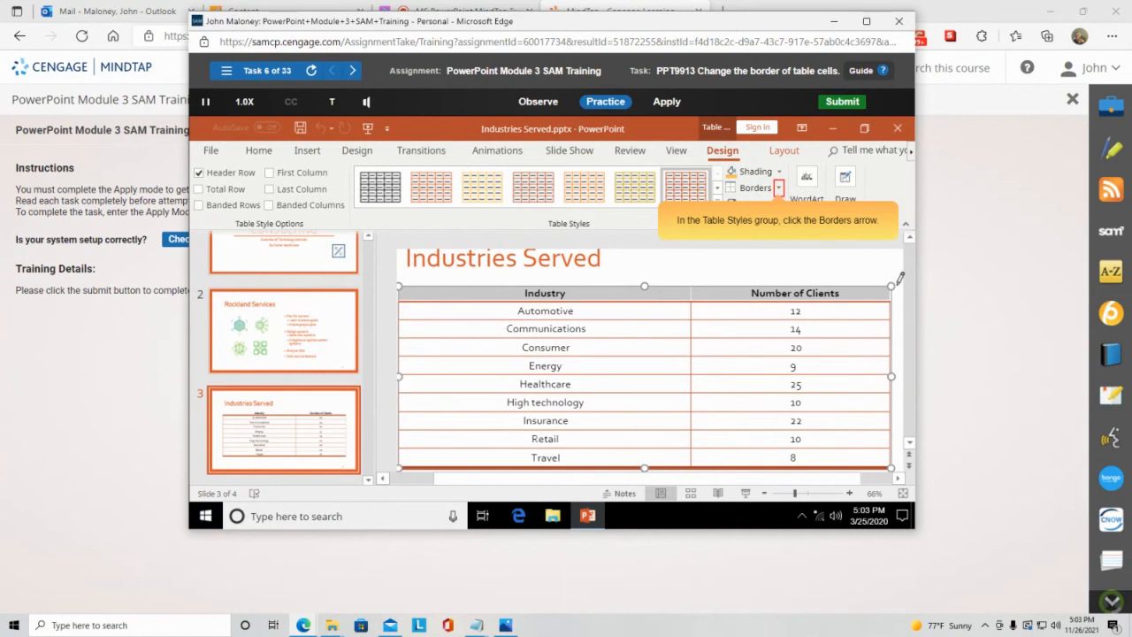
left_click(778, 188)
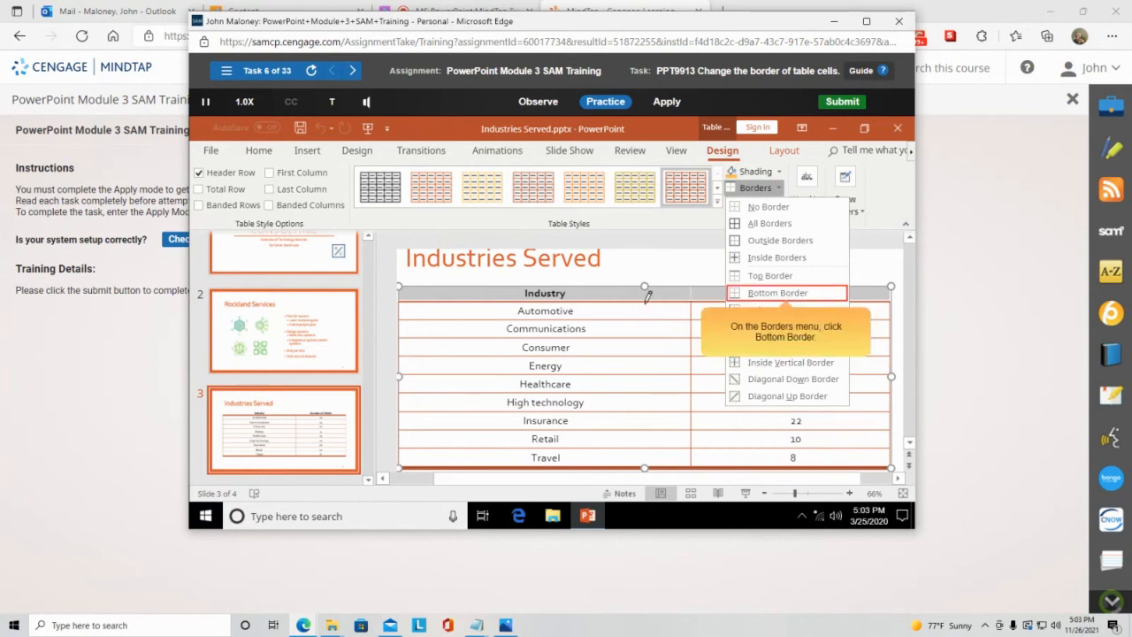
left_click(769, 298)
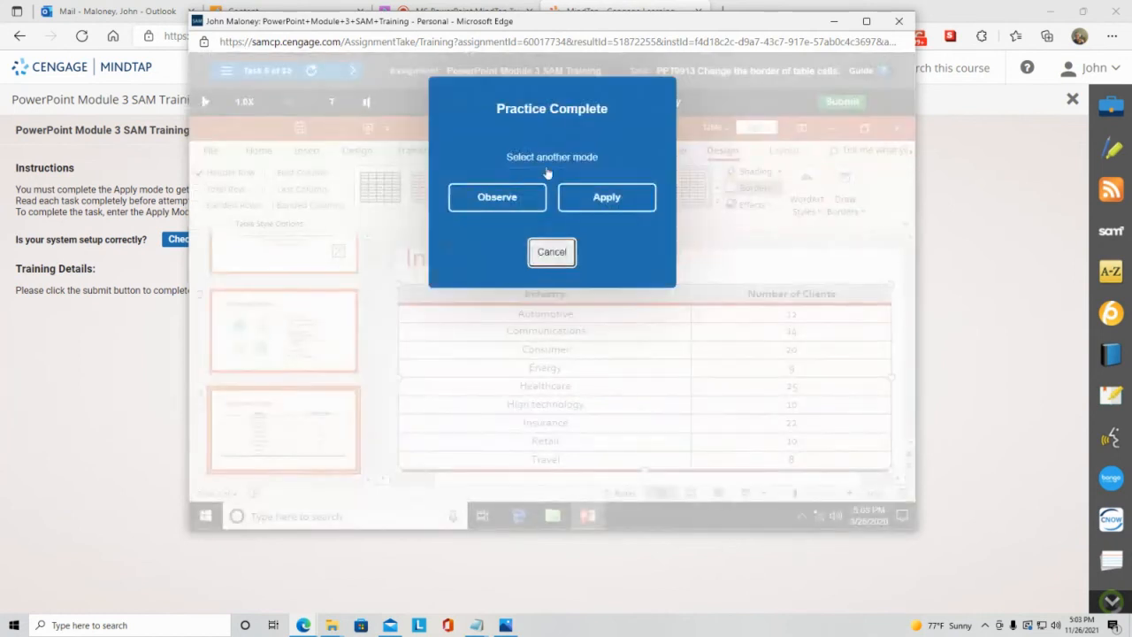
Switch the task to Apply mode, select the table's top row and set the border pen style to No Border.
left_click(613, 206)
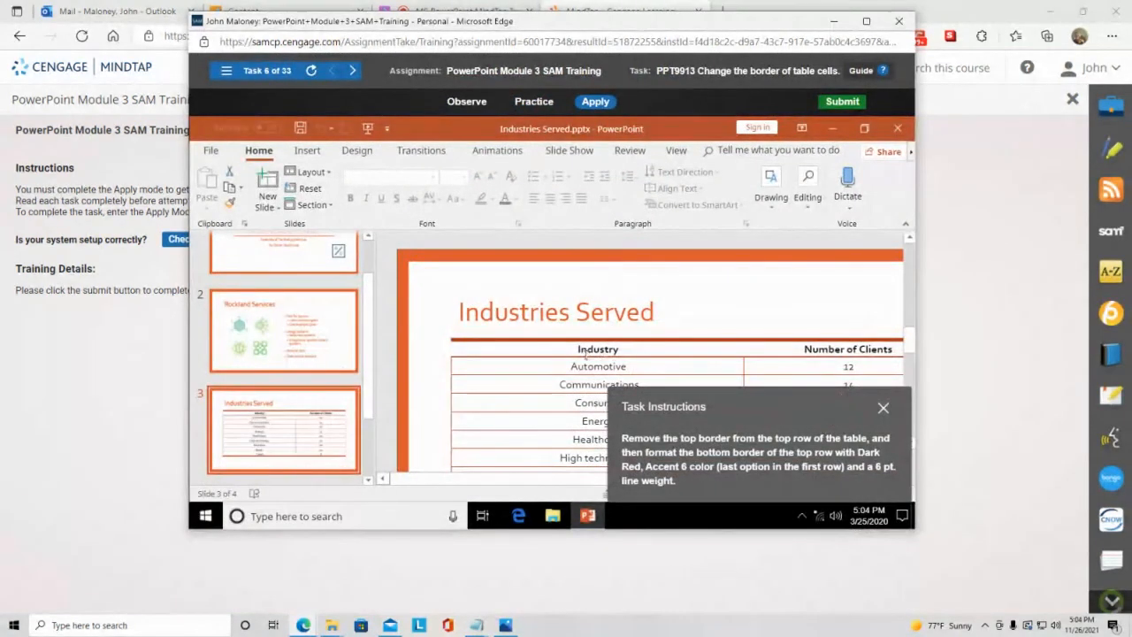
left_click_drag(578, 347, 794, 352)
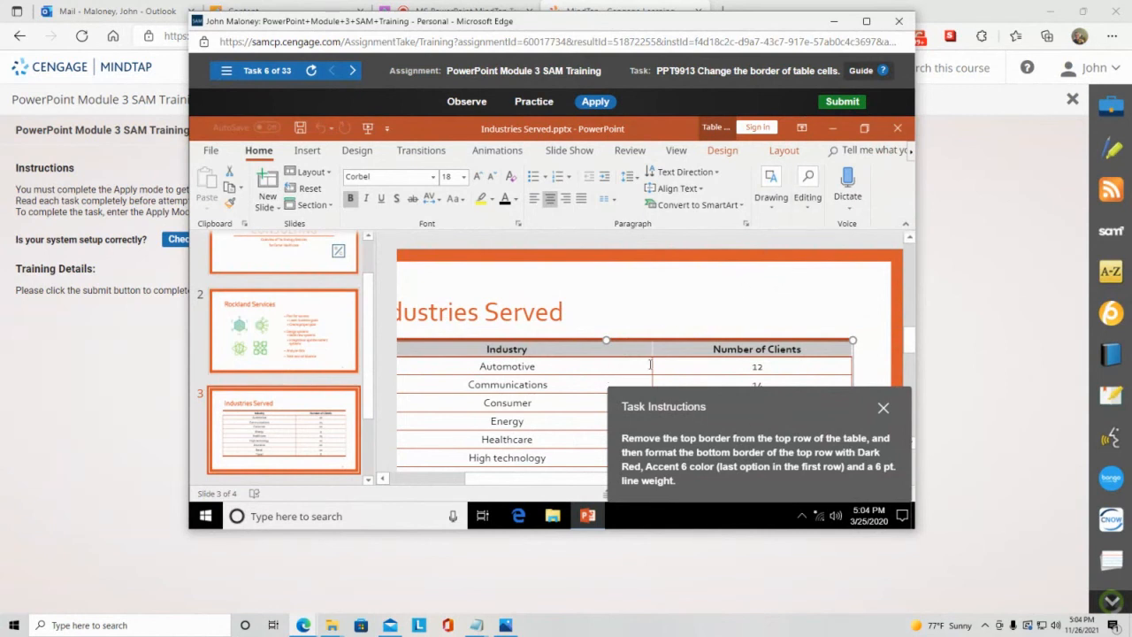
left_click(724, 152)
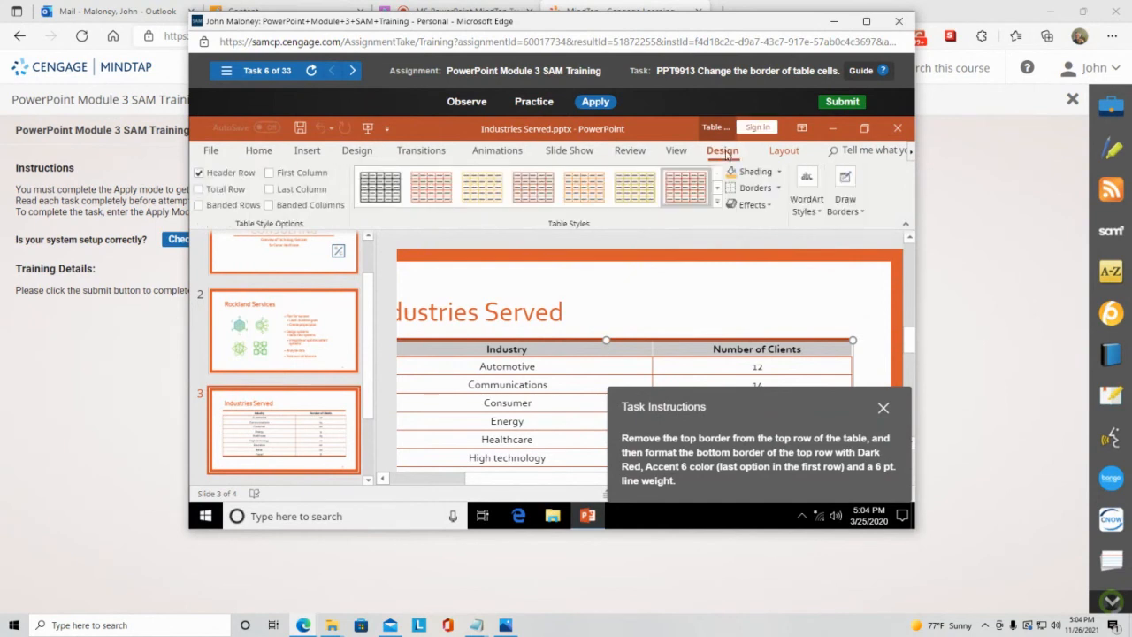
left_click(863, 216)
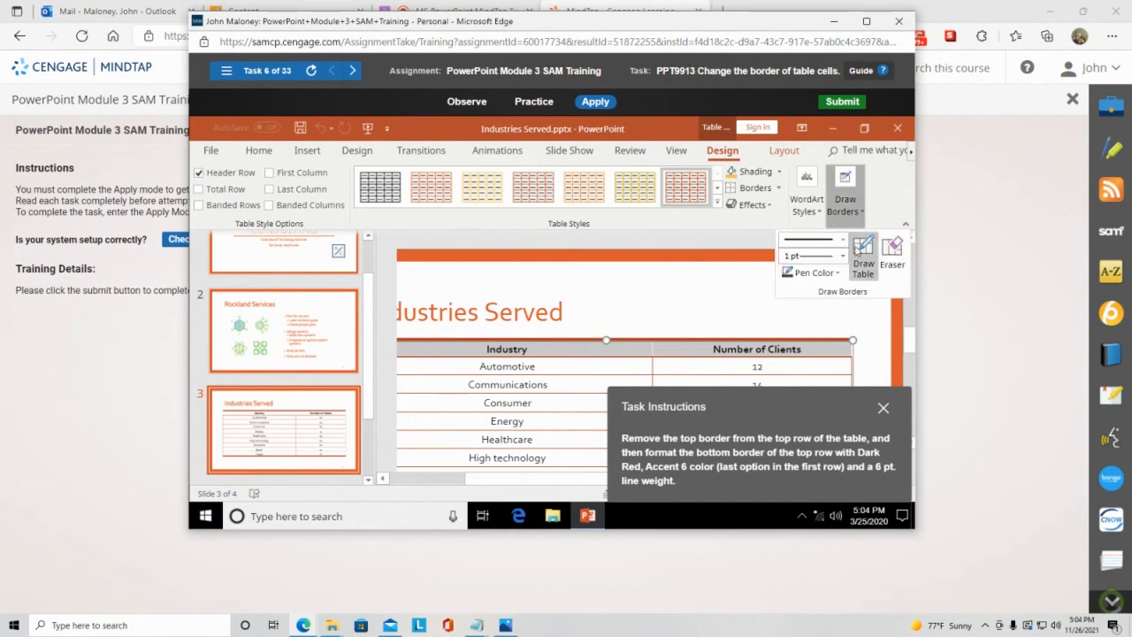
left_click(811, 239)
left_click(808, 260)
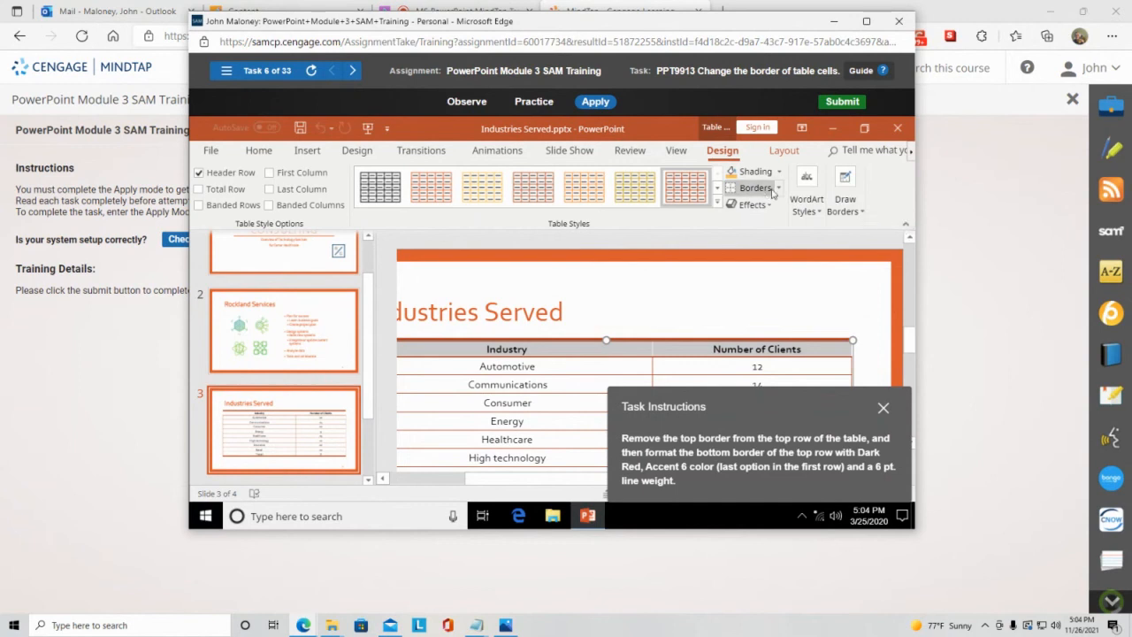
Try to change the pen color, and remove the top border from the table's top row.
left_click(857, 212)
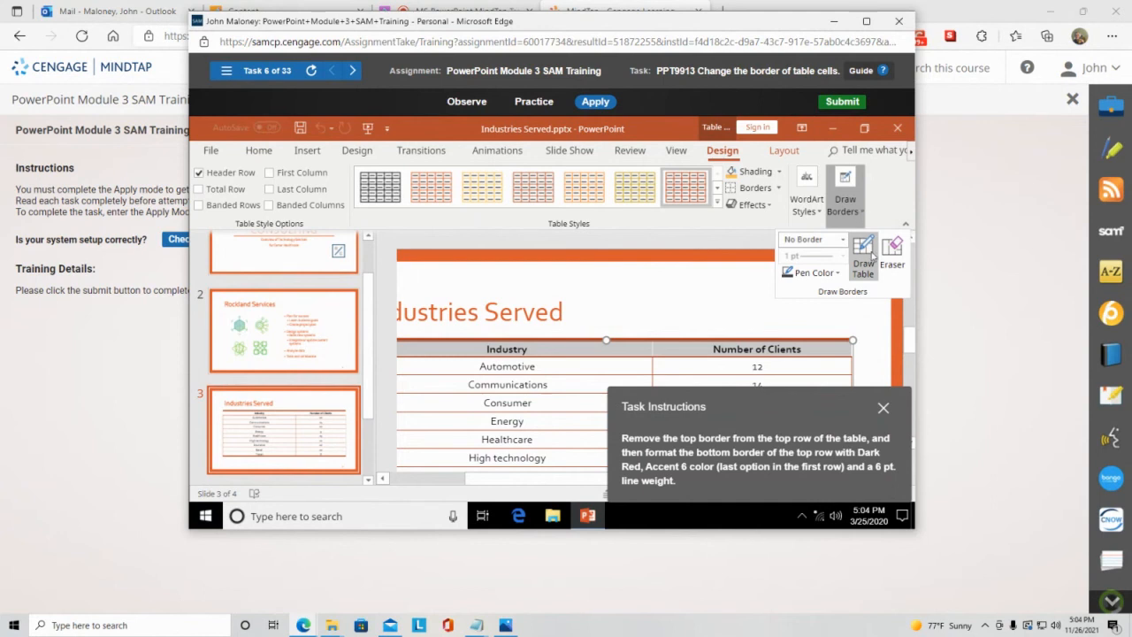
left_click(840, 276)
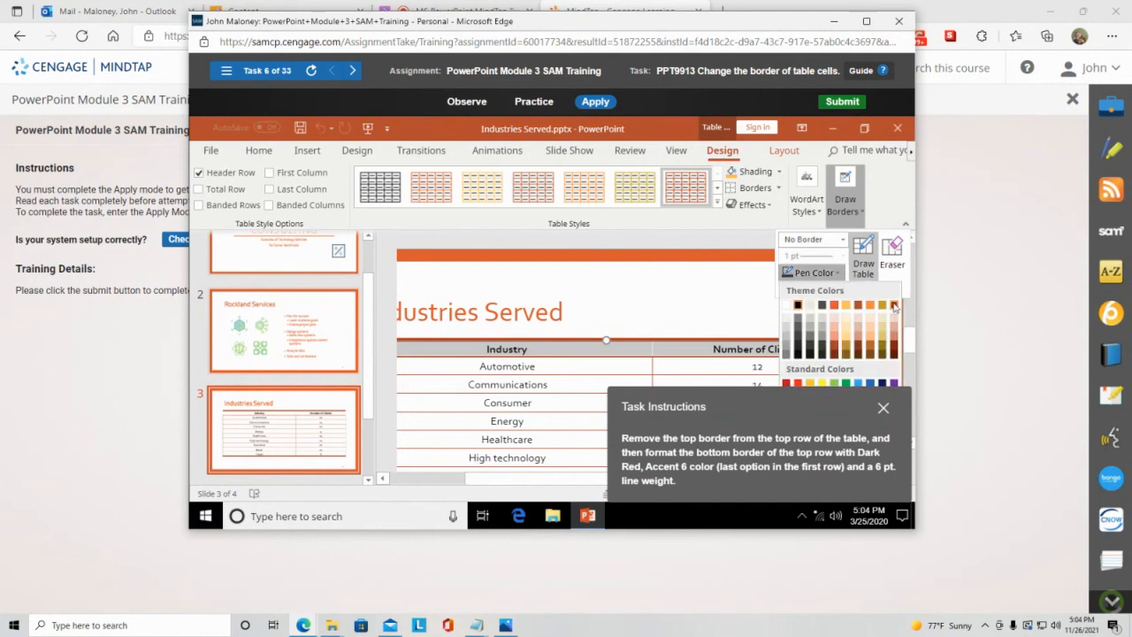
left_click(882, 305)
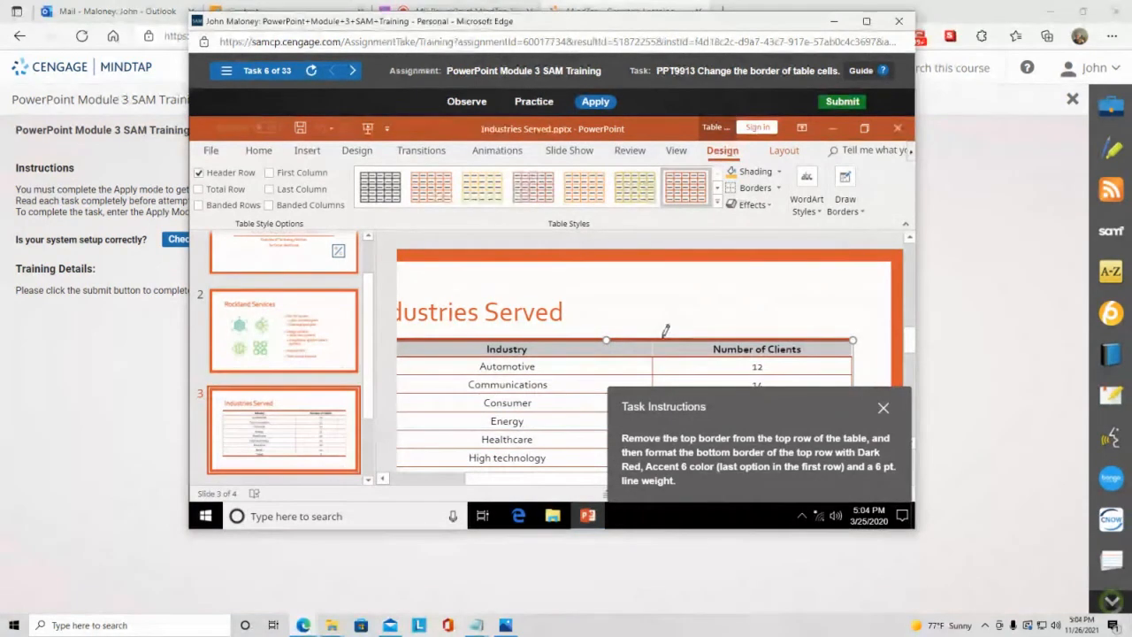
left_click(779, 187)
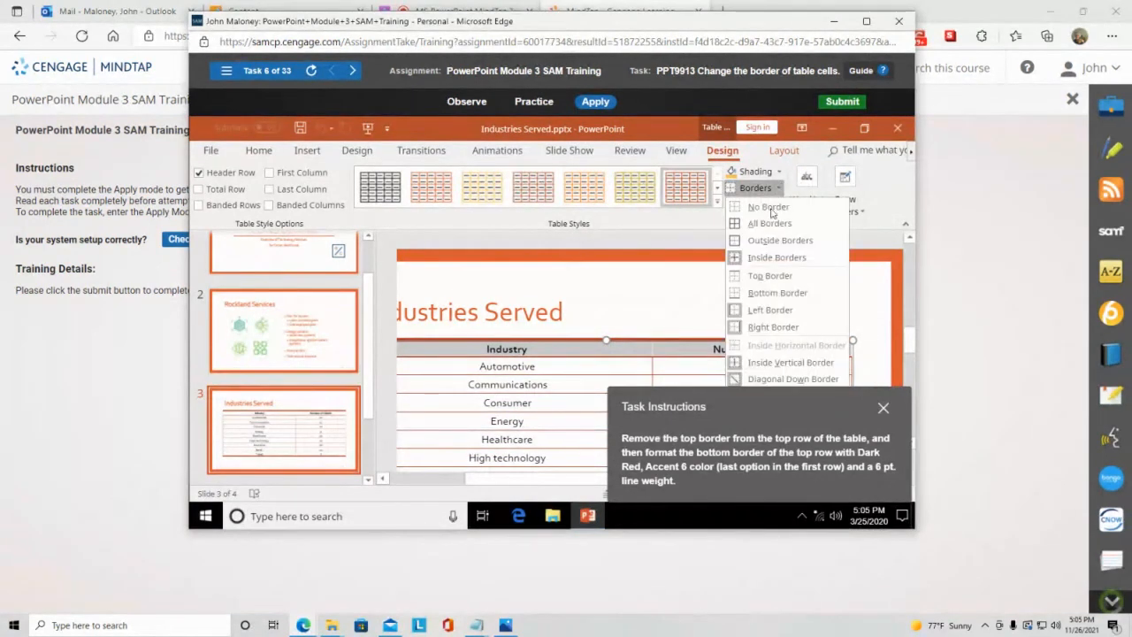
left_click(770, 276)
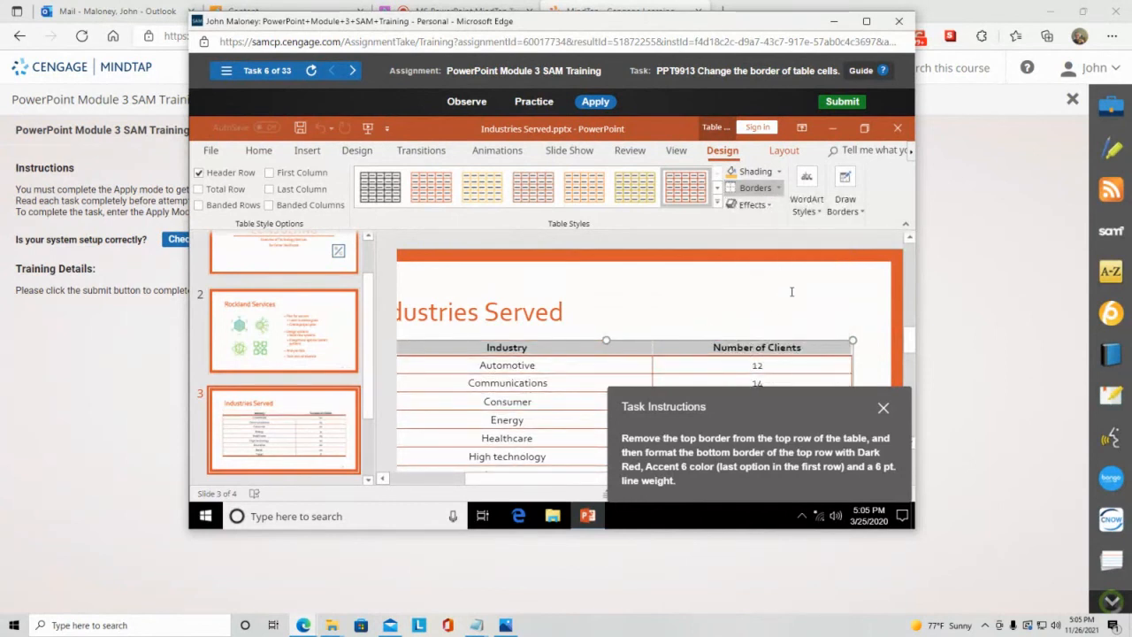
Set the border pen to Dark Red, Accent 6 color and the solid line style for the top row.
left_click(844, 208)
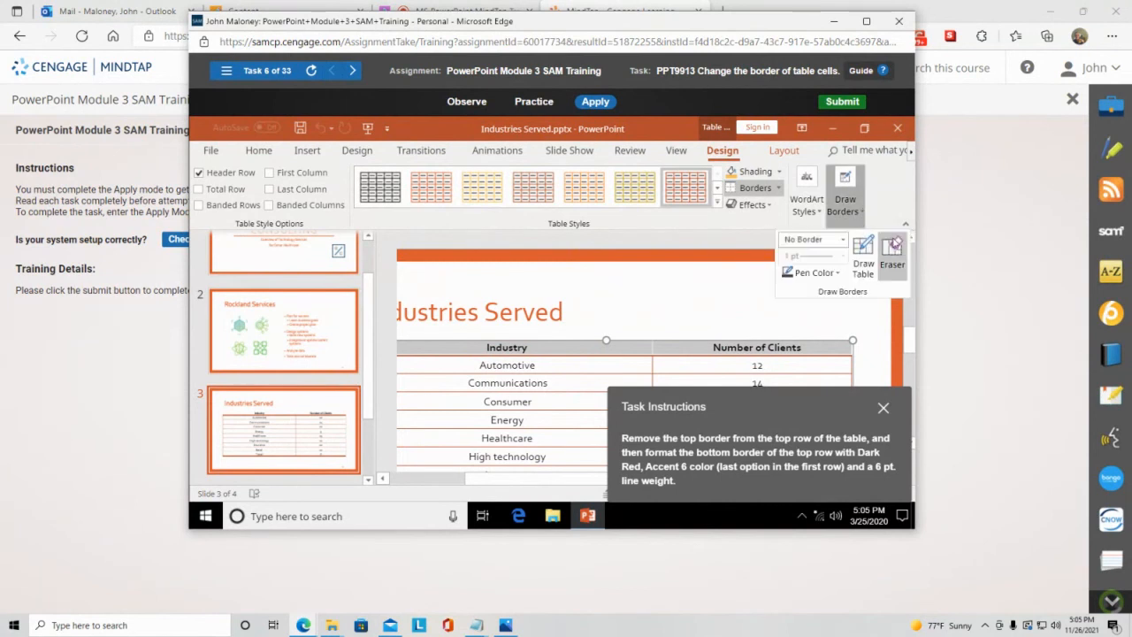
left_click(838, 273)
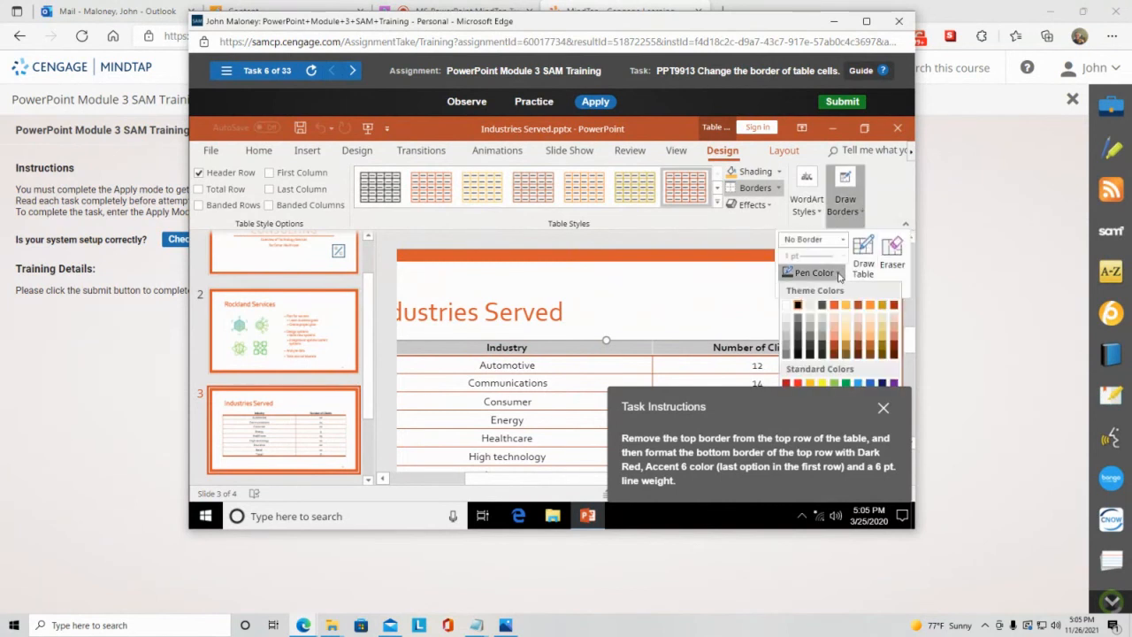
left_click(893, 305)
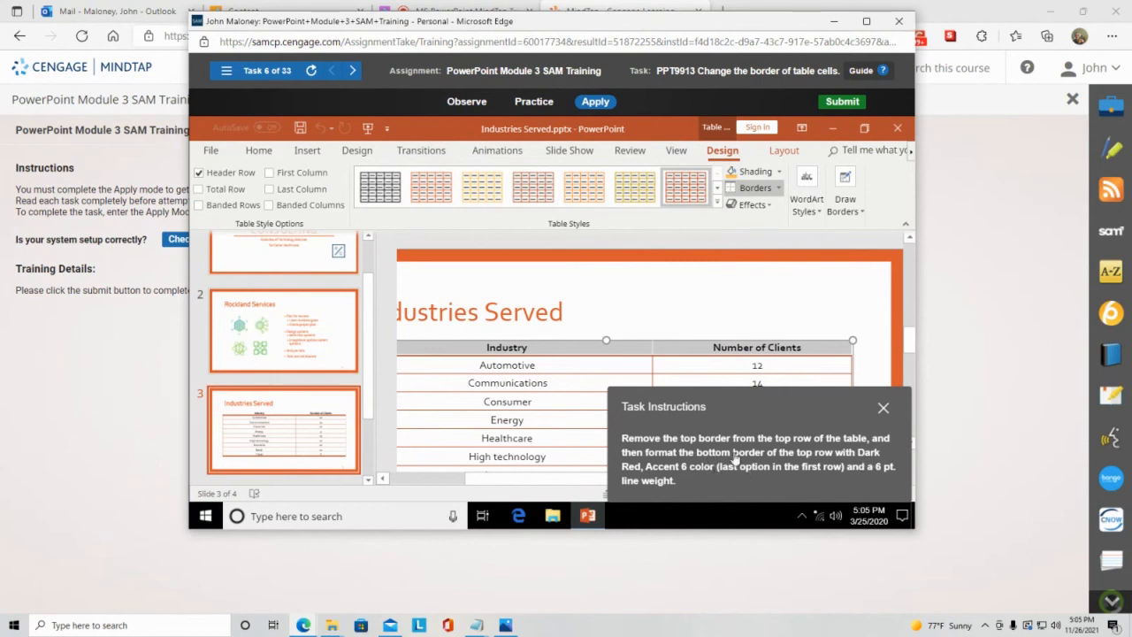
left_click(863, 221)
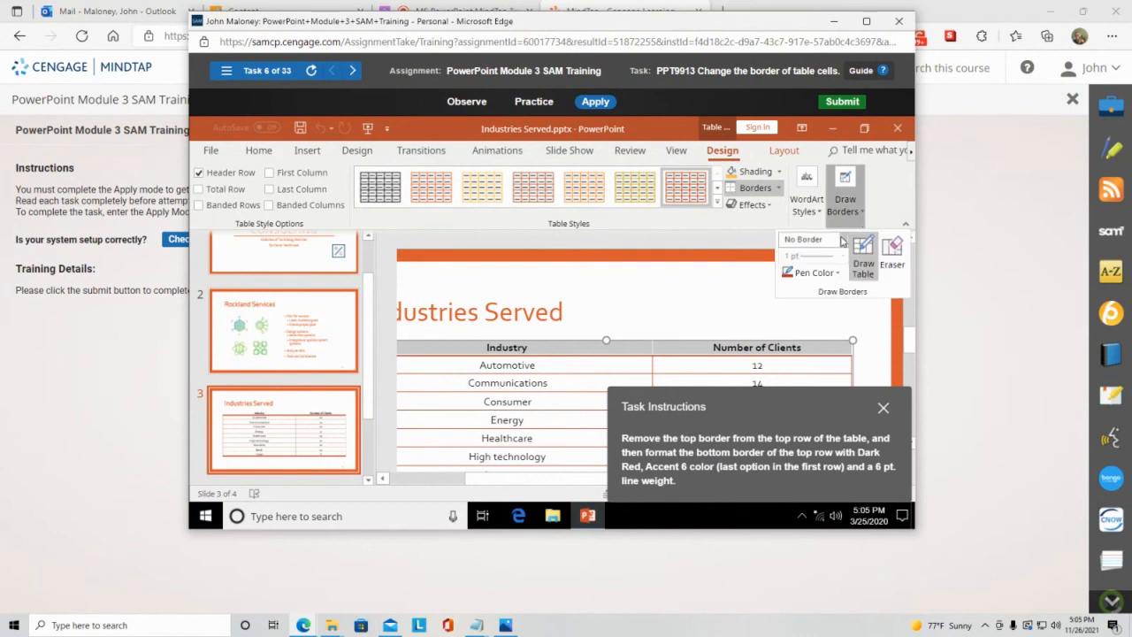
left_click(843, 241)
left_click(813, 273)
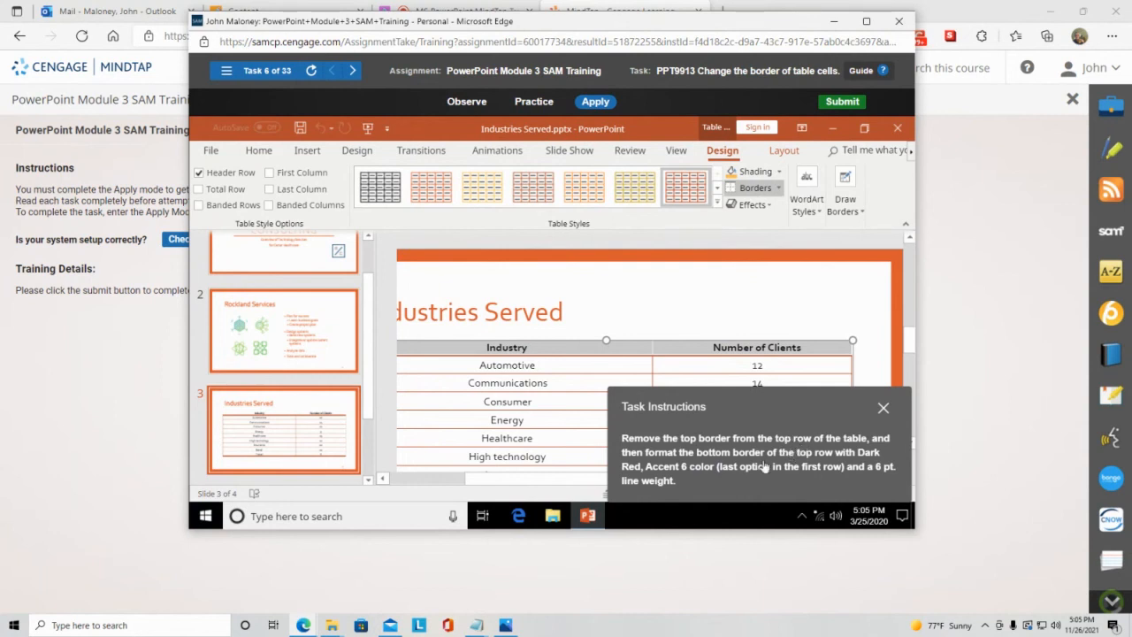
Format the bottom border of the table's top row with a 6 pt pen weight, moving the task instructions out of the way.
left_click(778, 189)
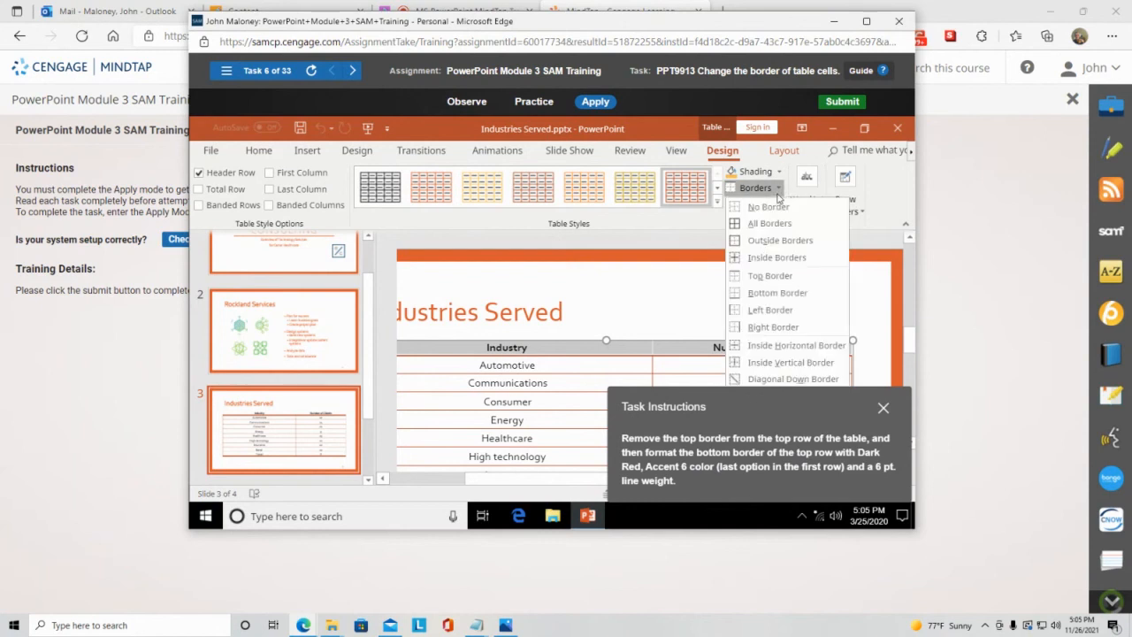
left_click(793, 299)
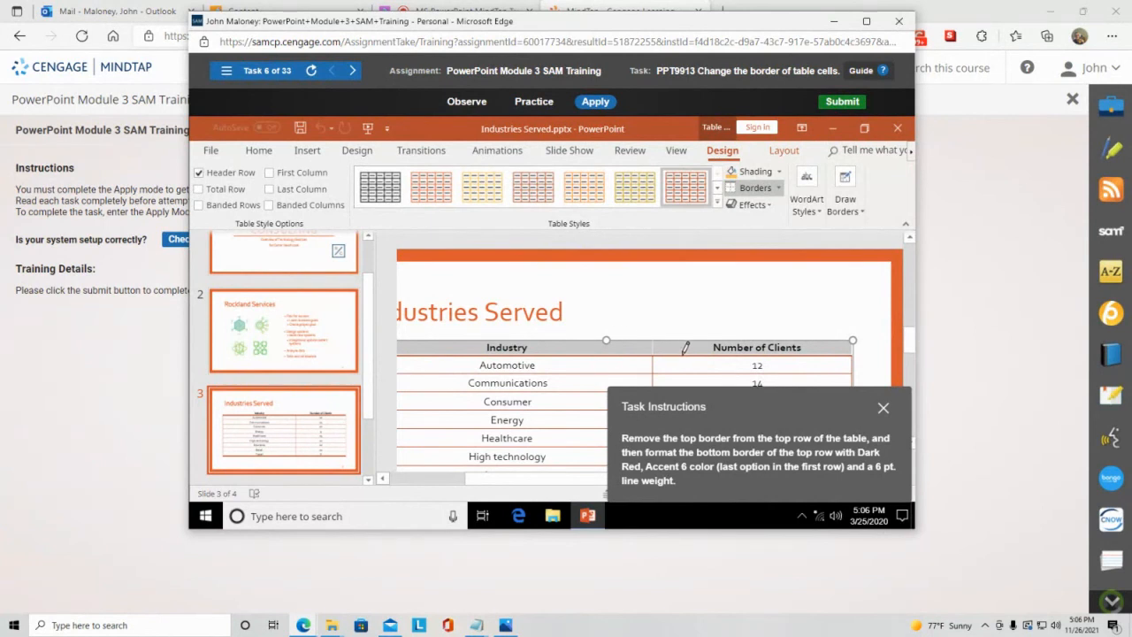
left_click(862, 213)
left_click(842, 256)
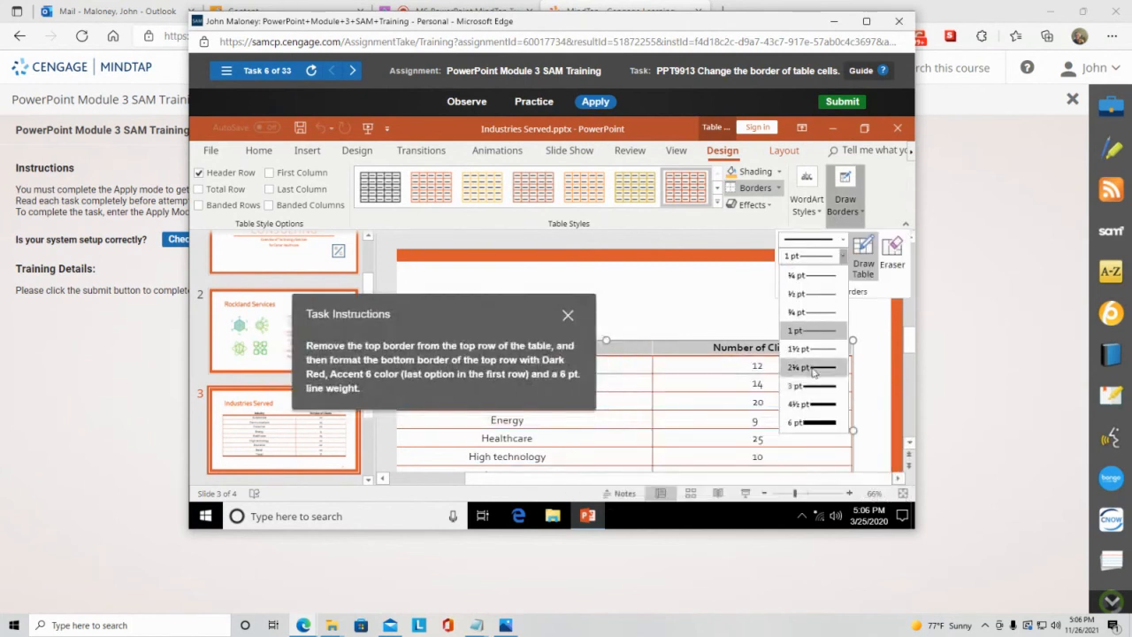
left_click(819, 422)
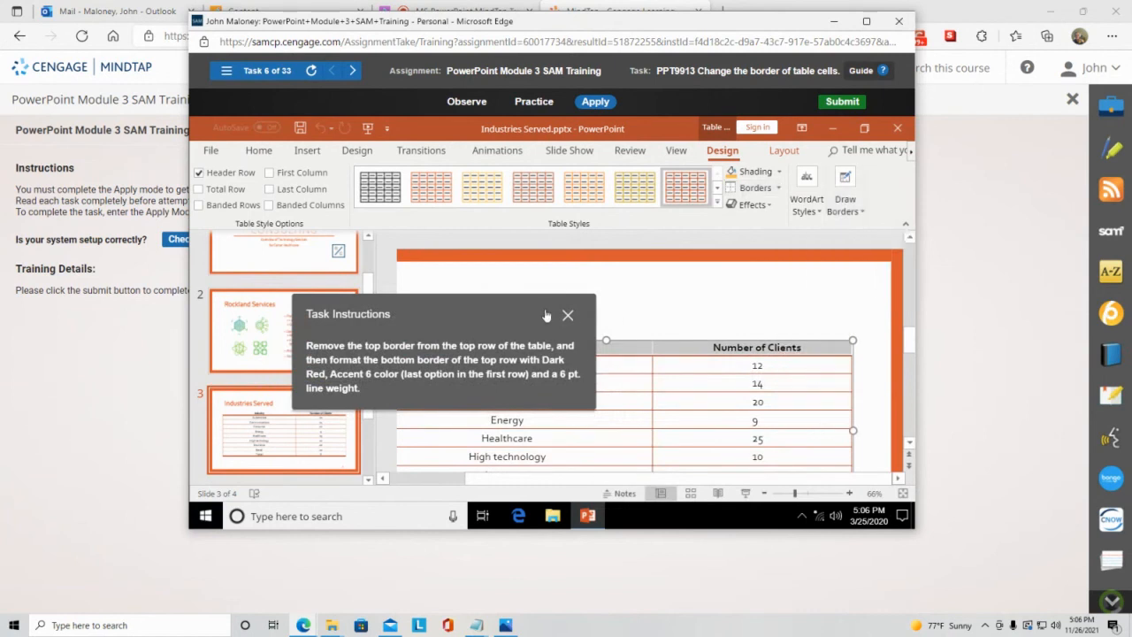
left_click_drag(541, 313, 438, 135)
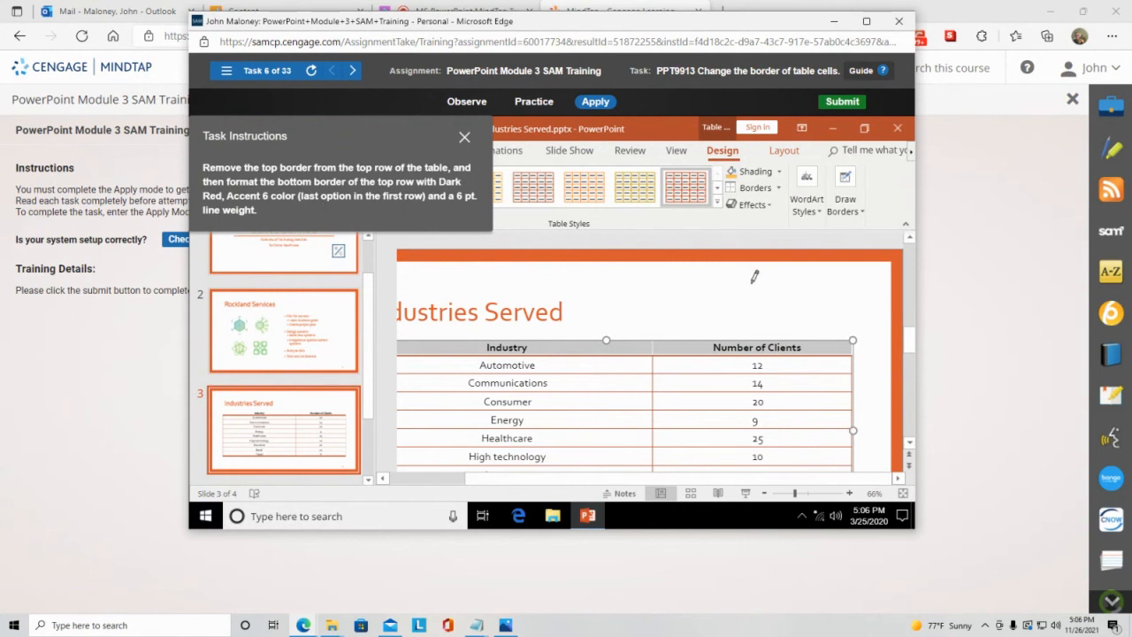
left_click(766, 187)
left_click(778, 292)
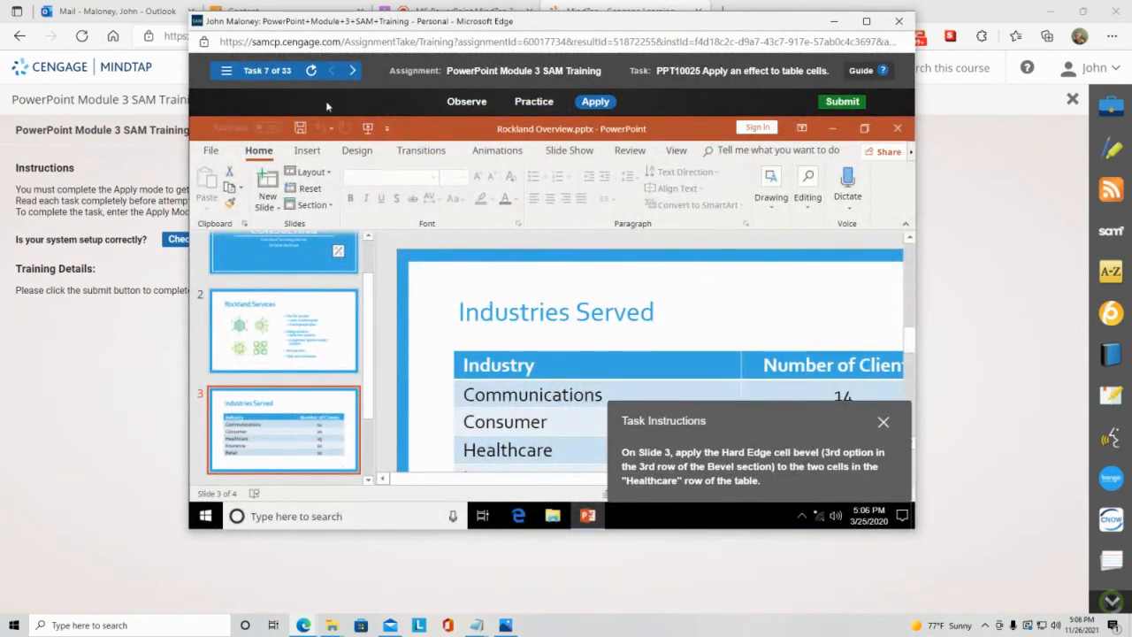
Reopen task 6, Change the border of table cells, and move its instructions clear of the table.
left_click(227, 70)
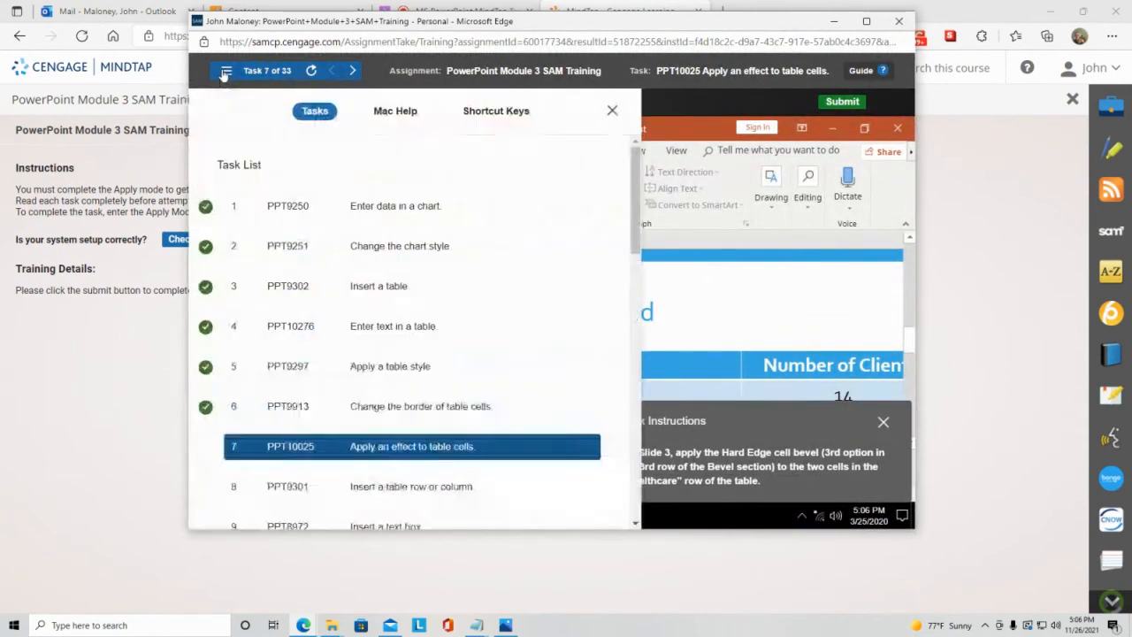
left_click(421, 407)
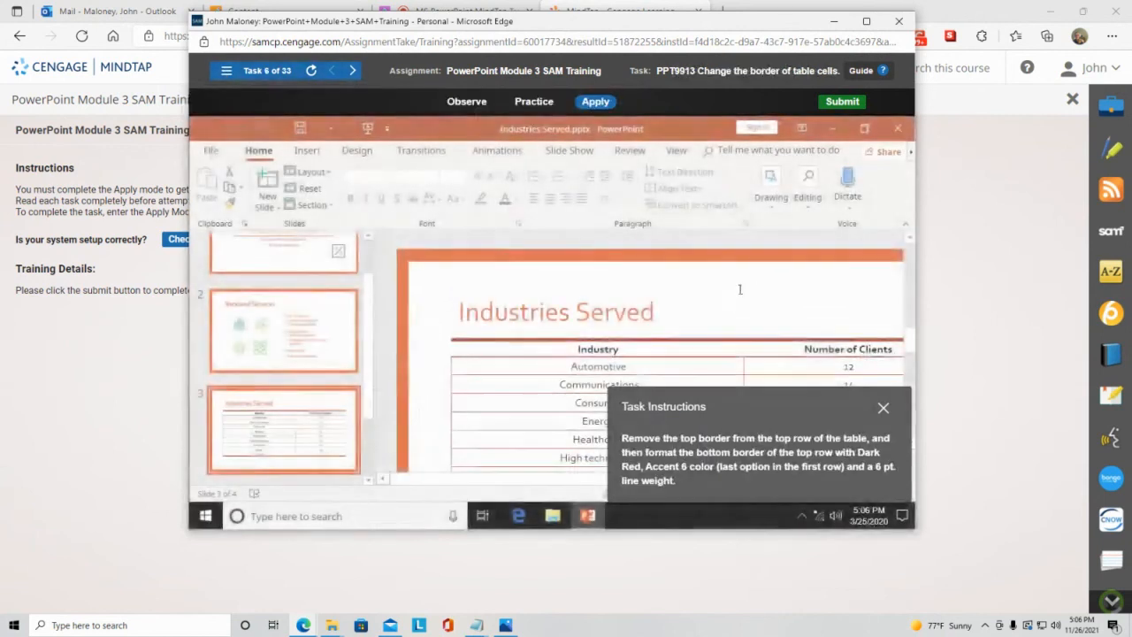
left_click_drag(768, 399, 345, 126)
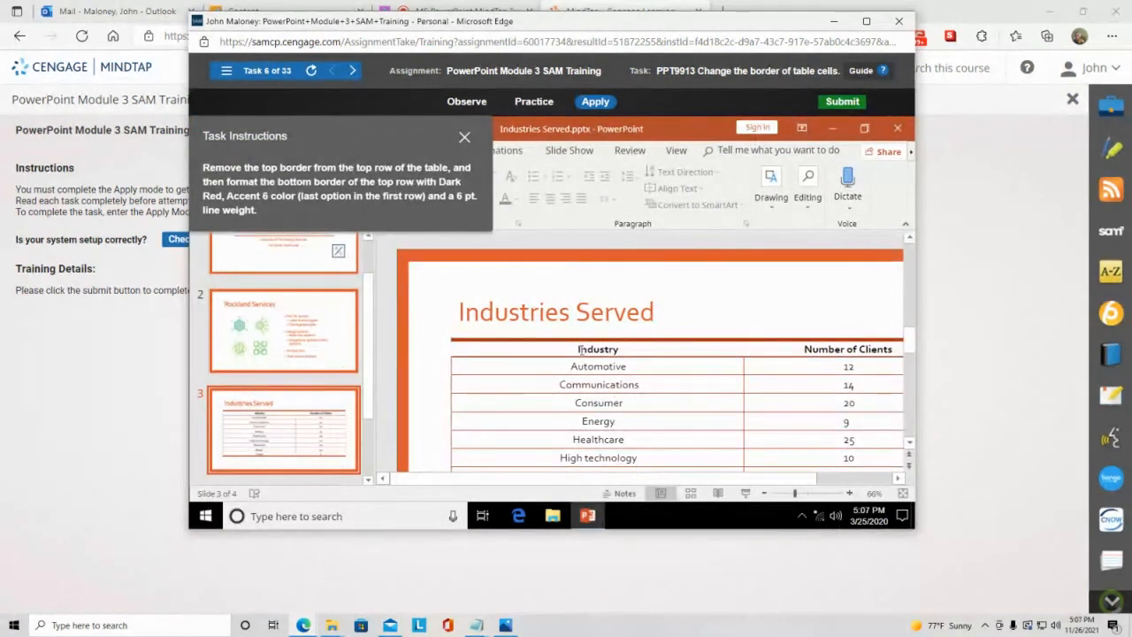
Remove the top border from the table's top row by applying the No Border pen style to it.
left_click_drag(584, 351, 805, 347)
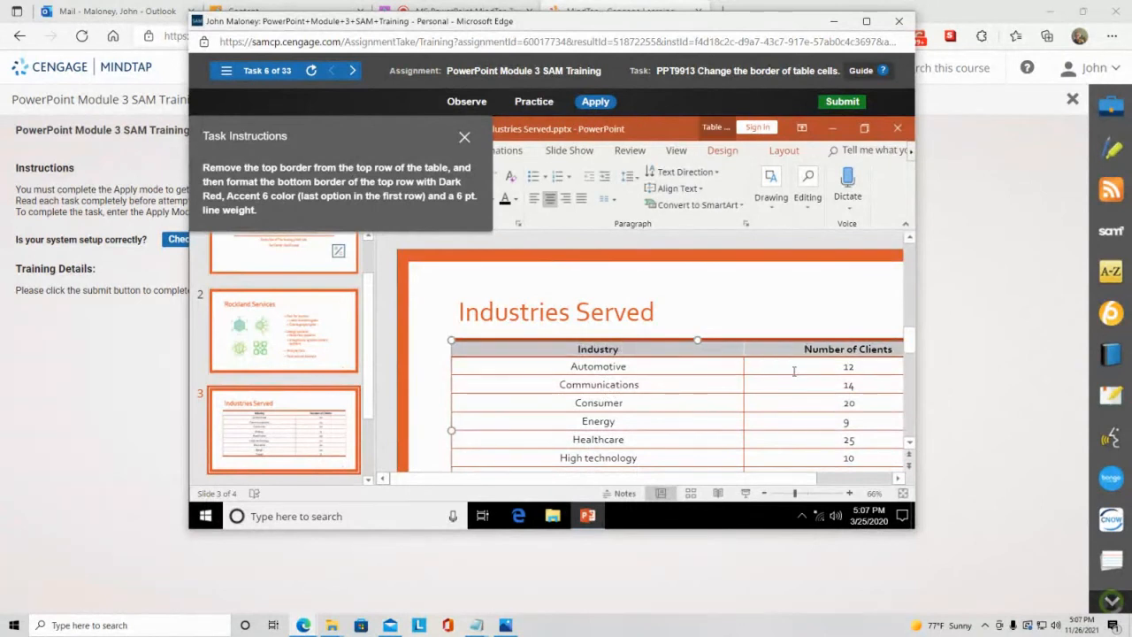
left_click(723, 152)
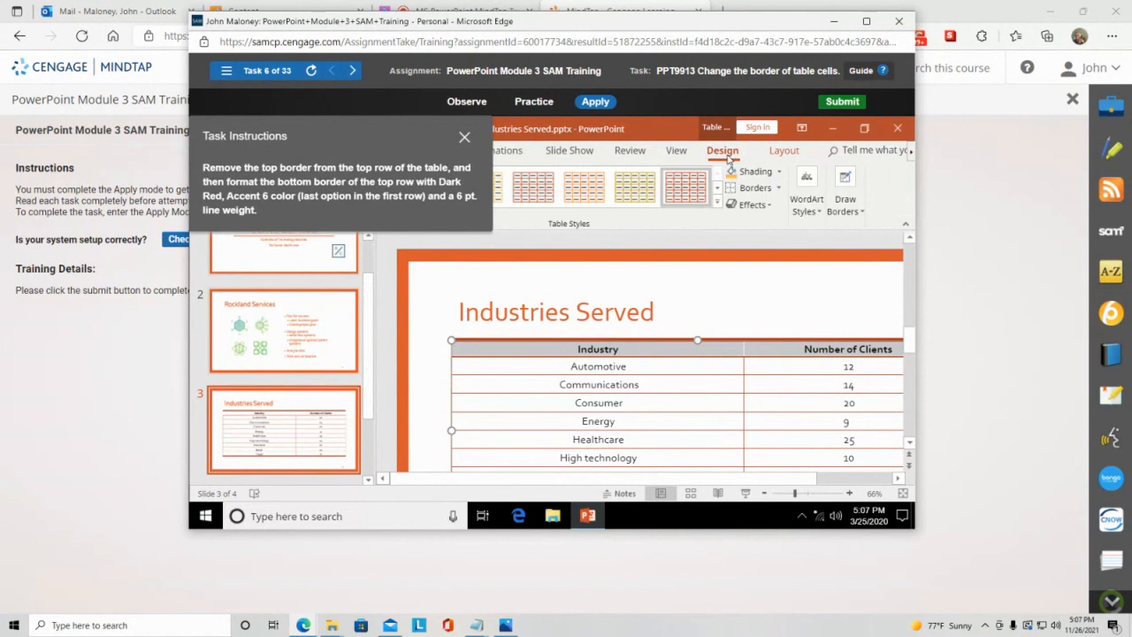
left_click(845, 205)
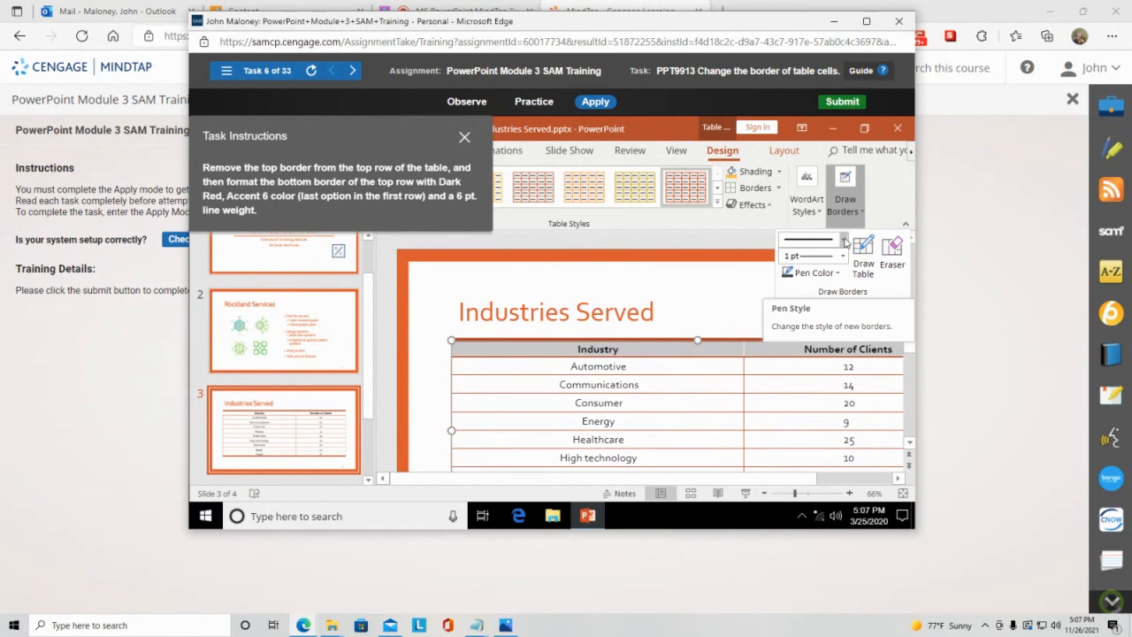
left_click(844, 242)
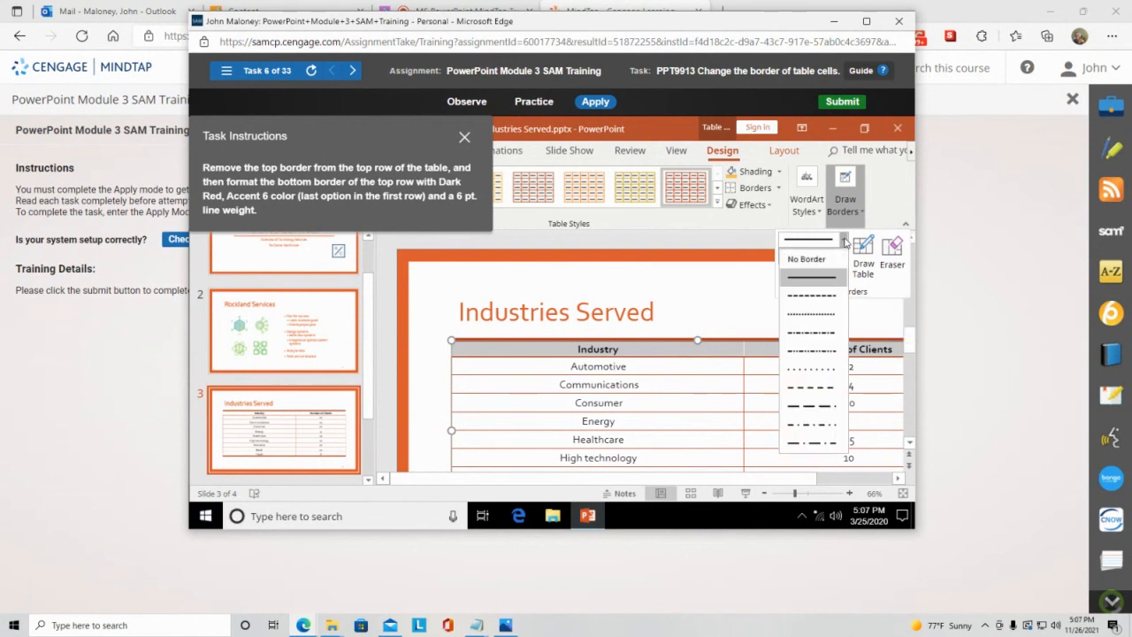
left_click(832, 254)
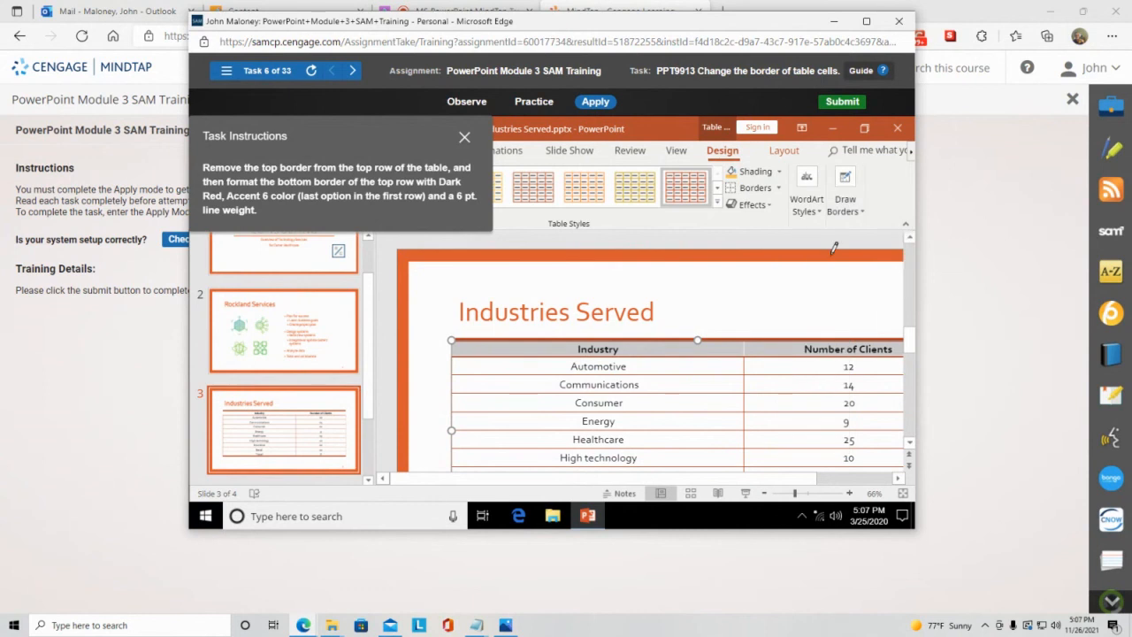
left_click(778, 188)
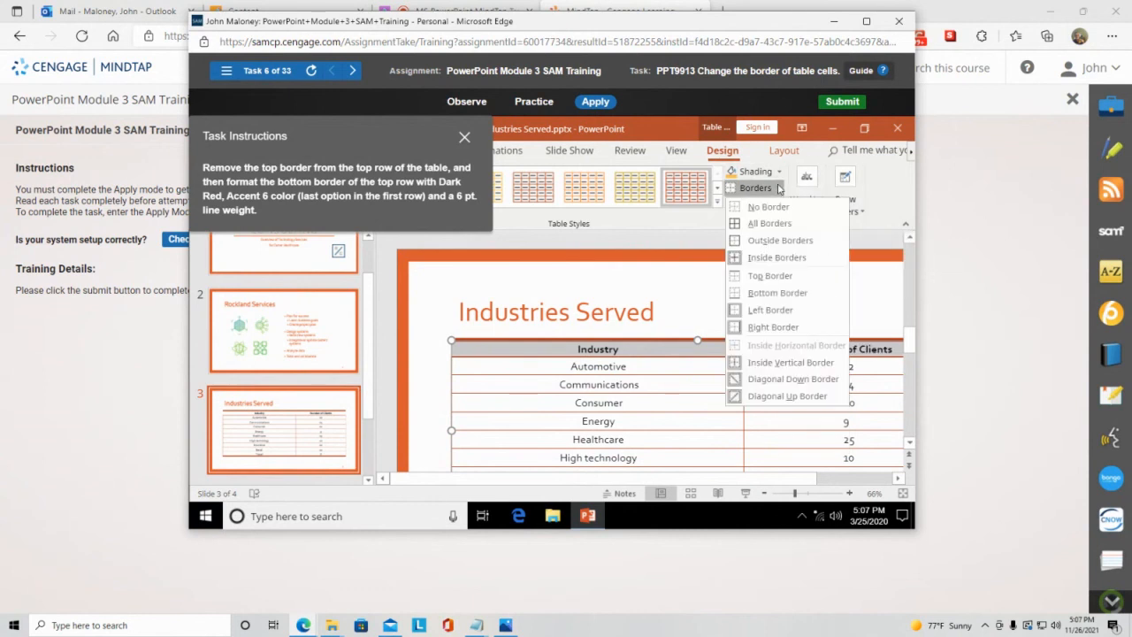
left_click(789, 279)
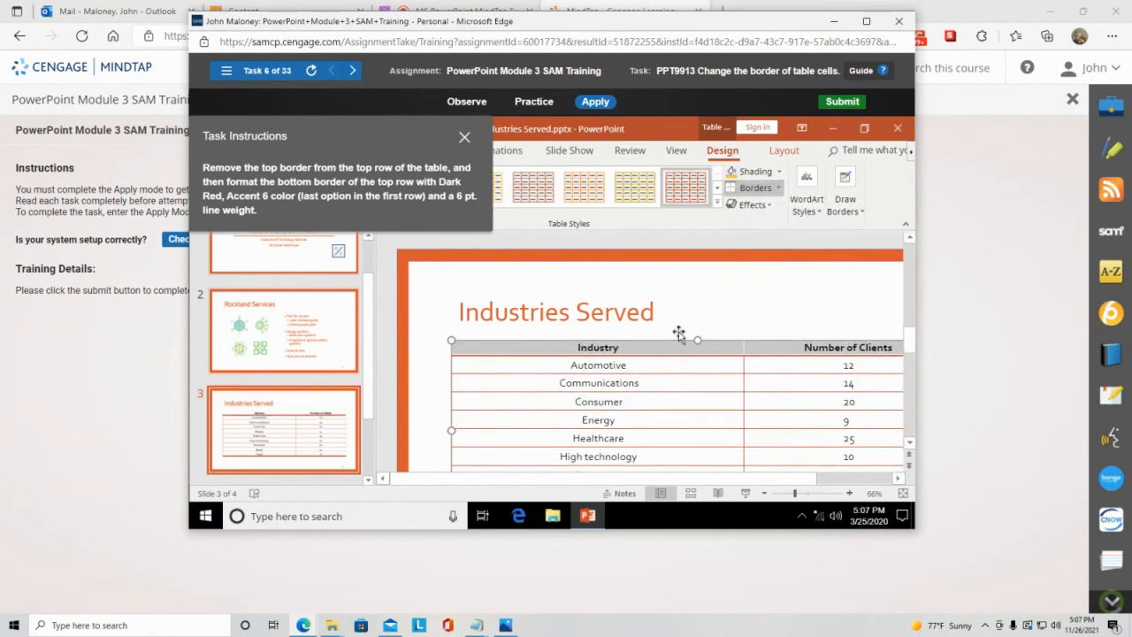
Set the border pen to the Dark Red, Accent 6 theme color and the solid line style.
left_click(861, 213)
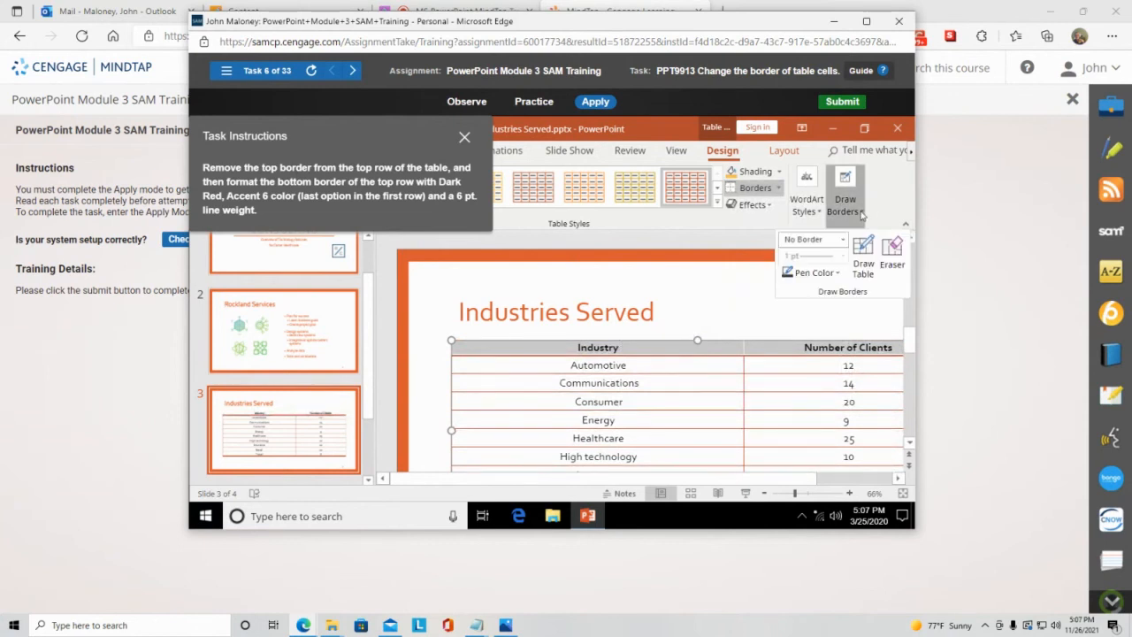
left_click(840, 273)
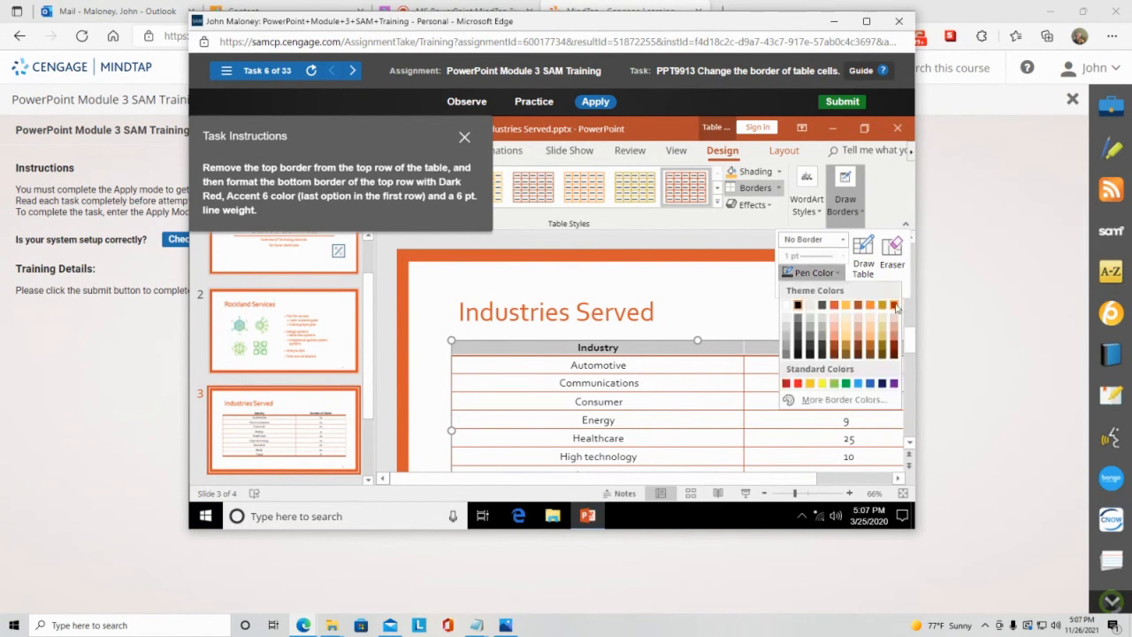
left_click(894, 305)
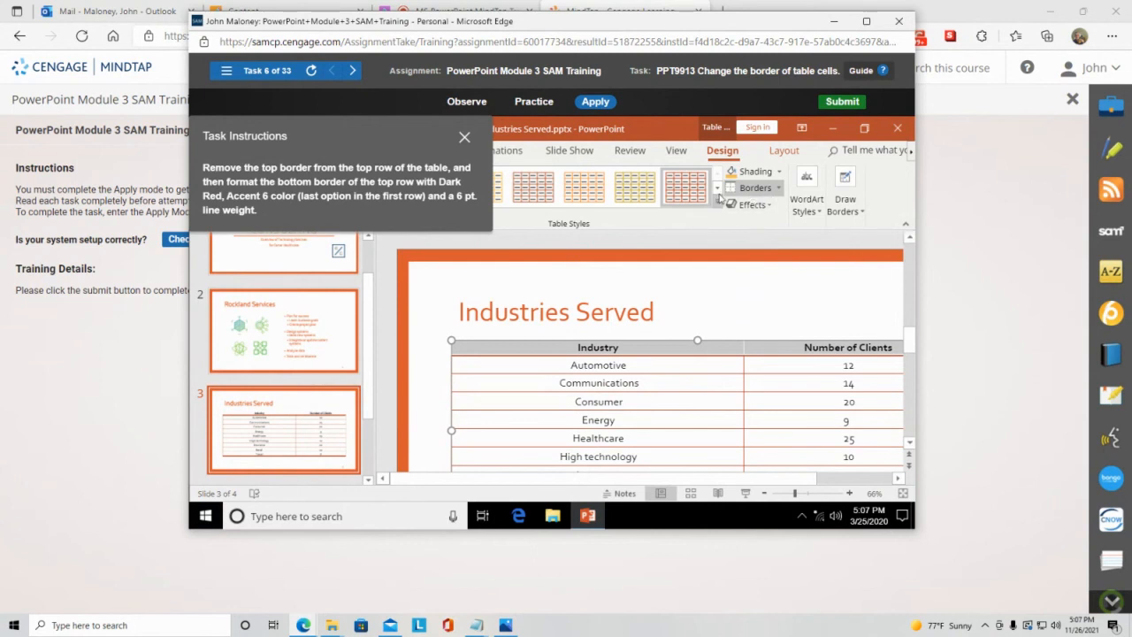
left_click(860, 213)
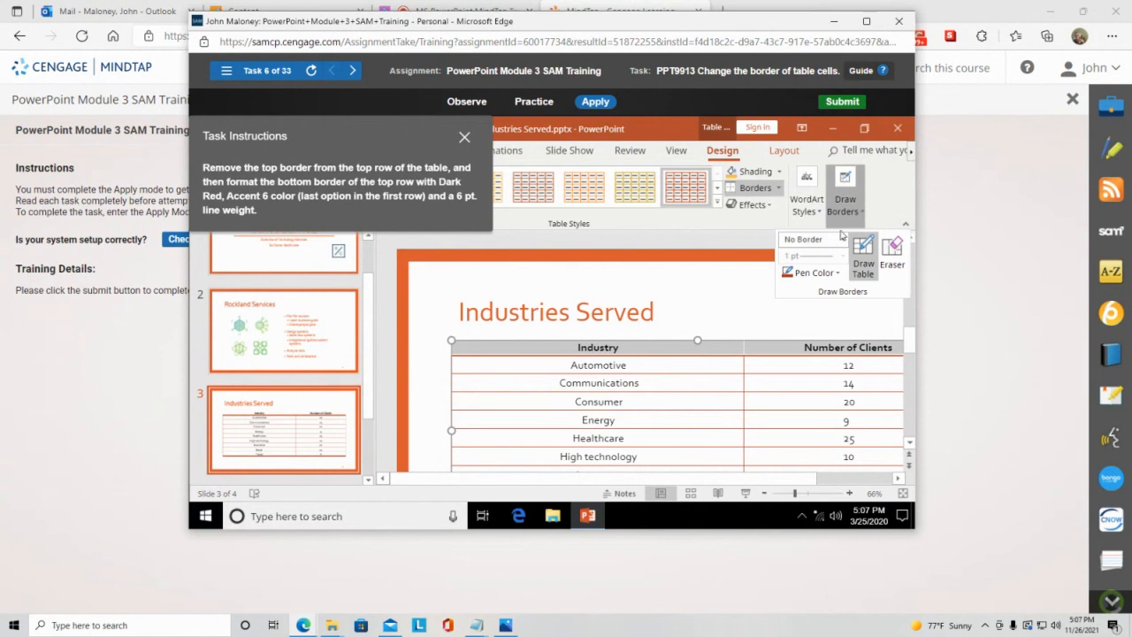
left_click(831, 240)
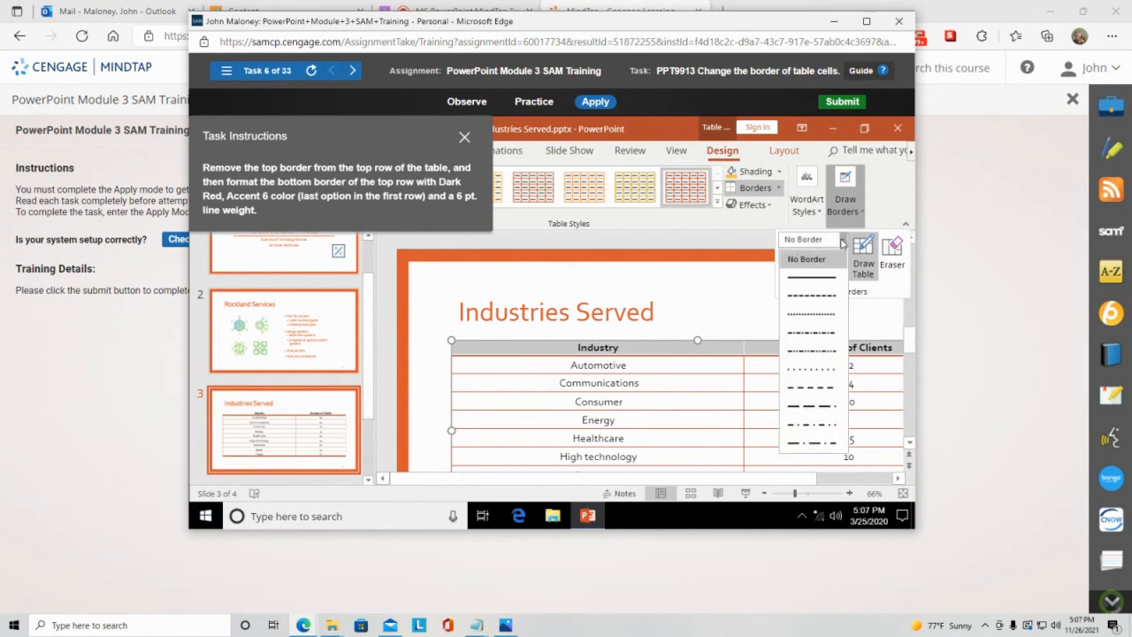
left_click(810, 280)
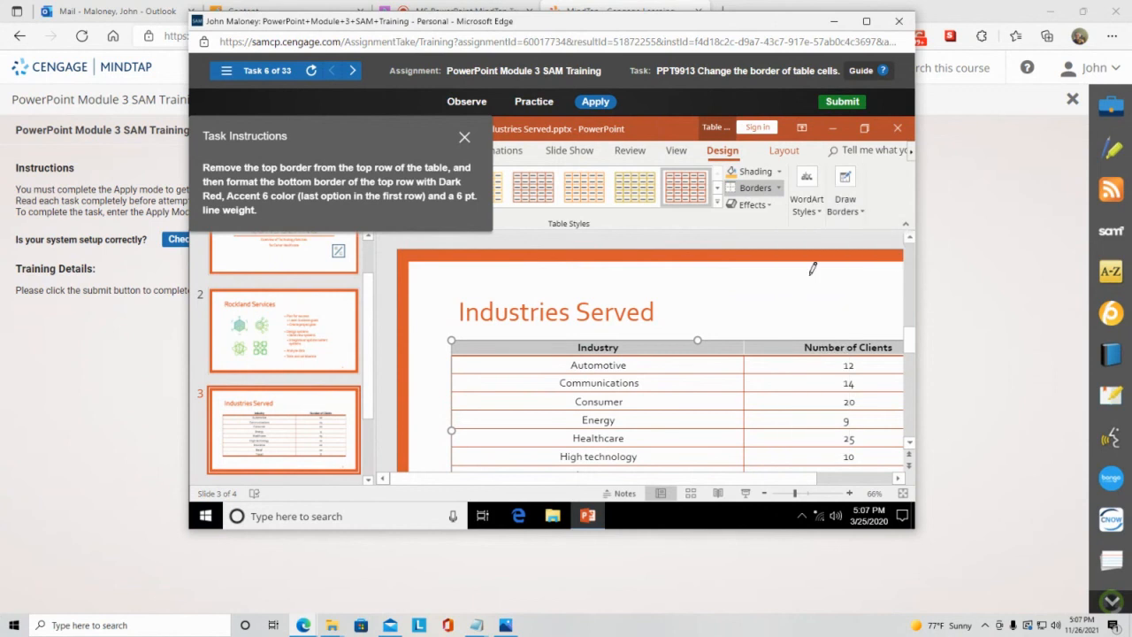
Apply a bottom border to the table's top row and format it with a 6 pt pen weight.
left_click(778, 189)
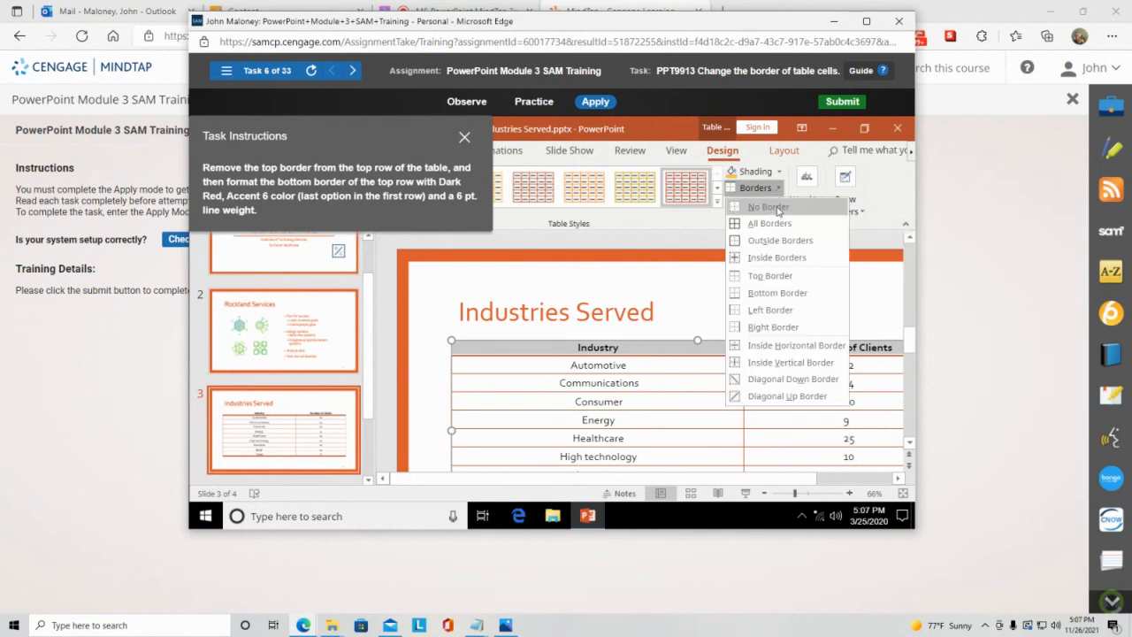
left_click(785, 294)
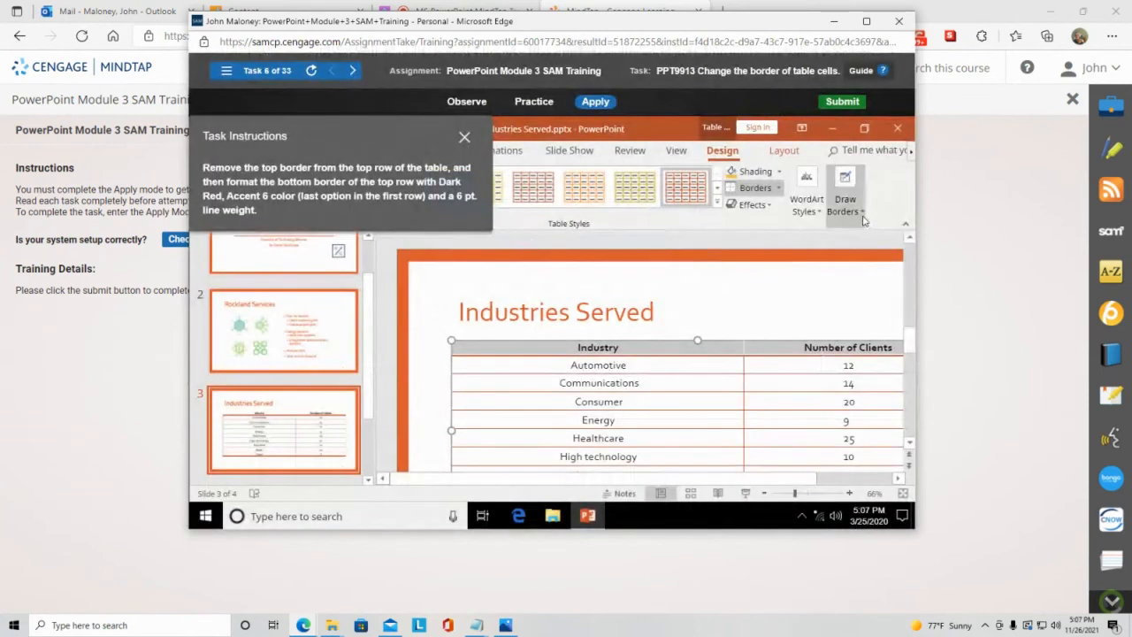
left_click(863, 218)
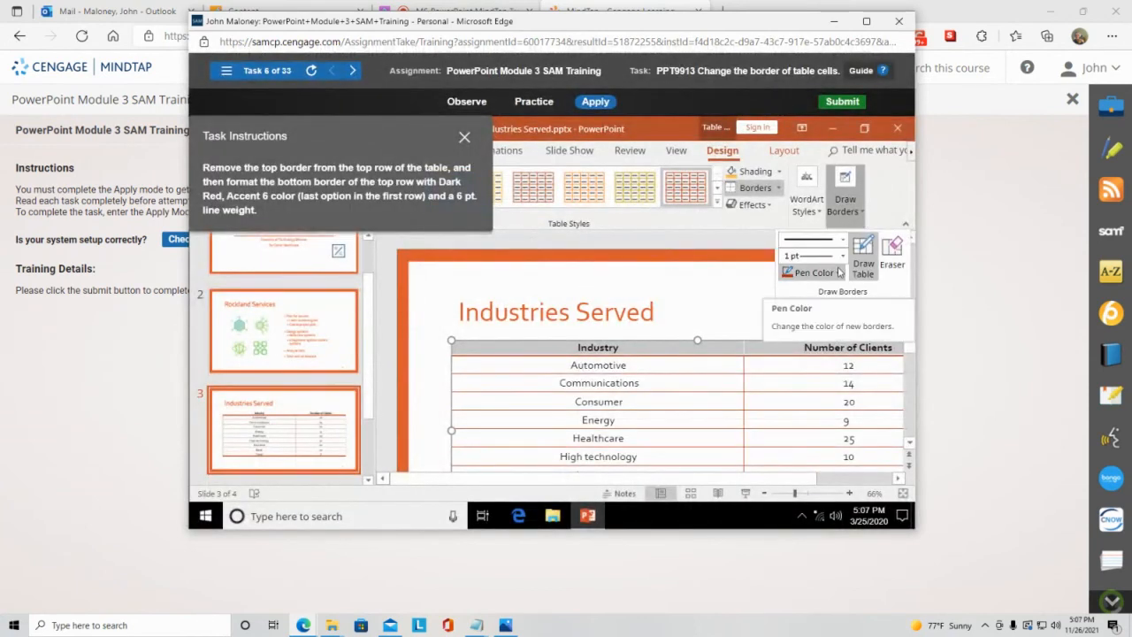
left_click(842, 255)
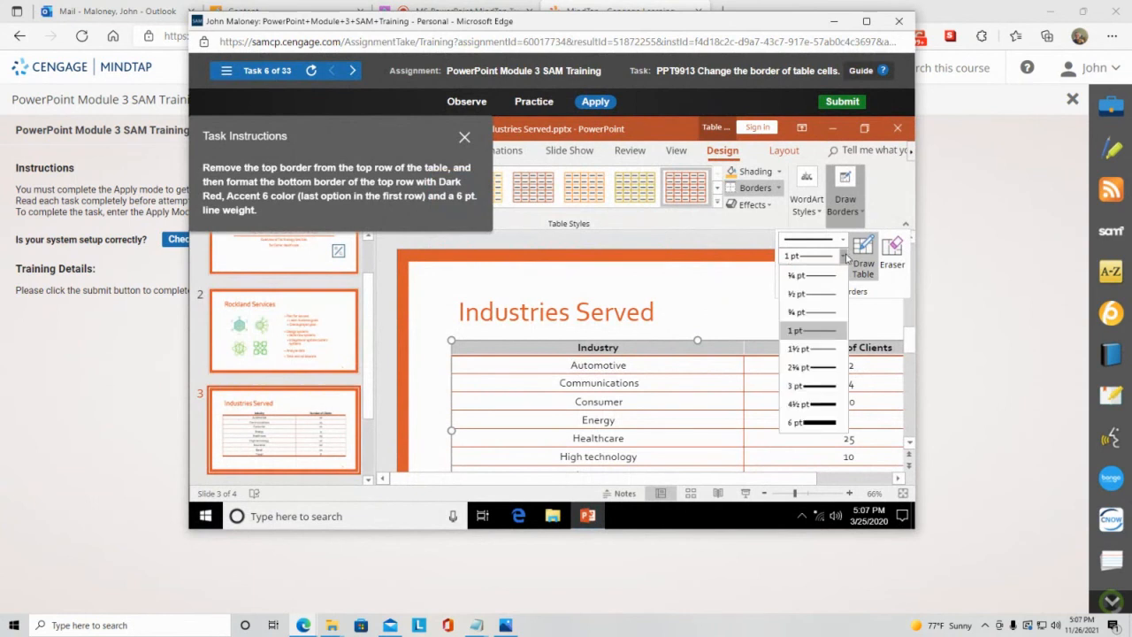
left_click(806, 421)
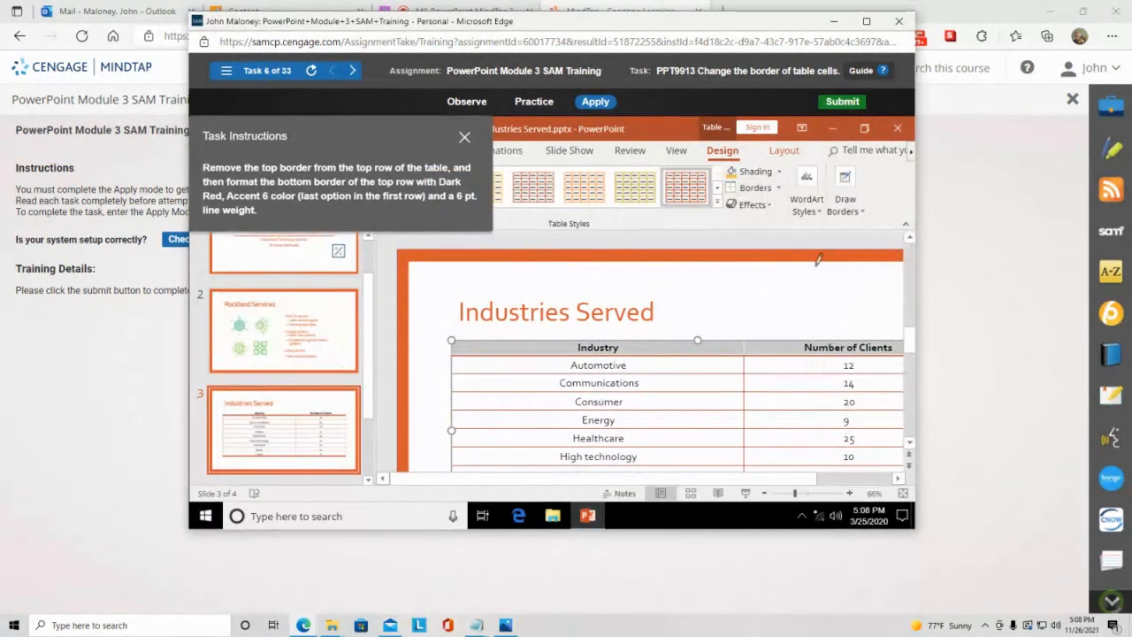
left_click(778, 188)
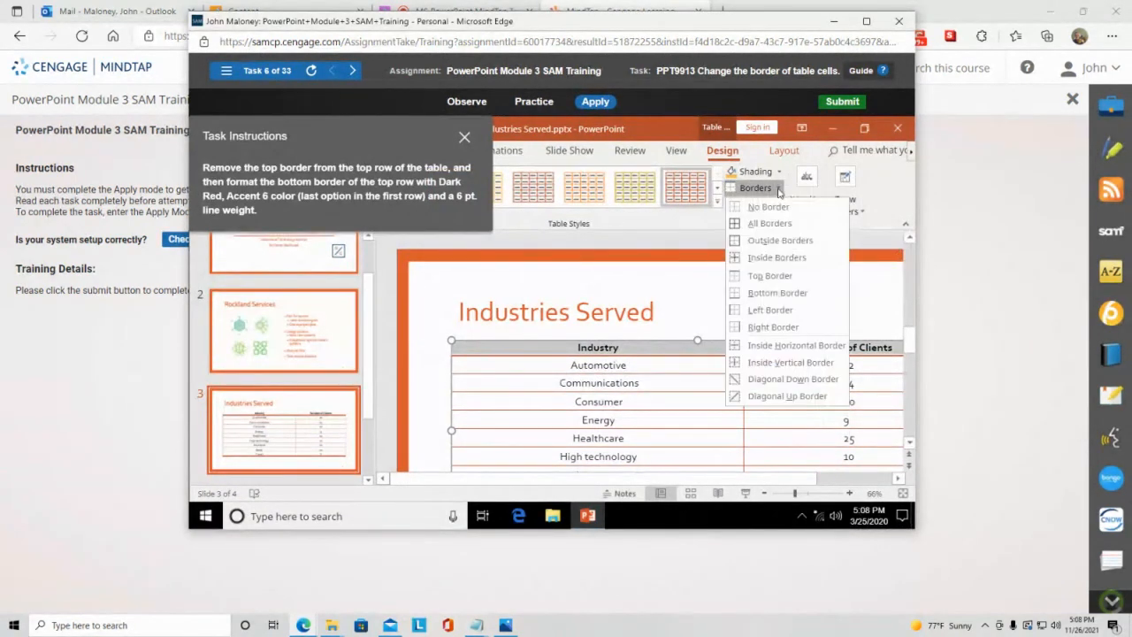
left_click(785, 293)
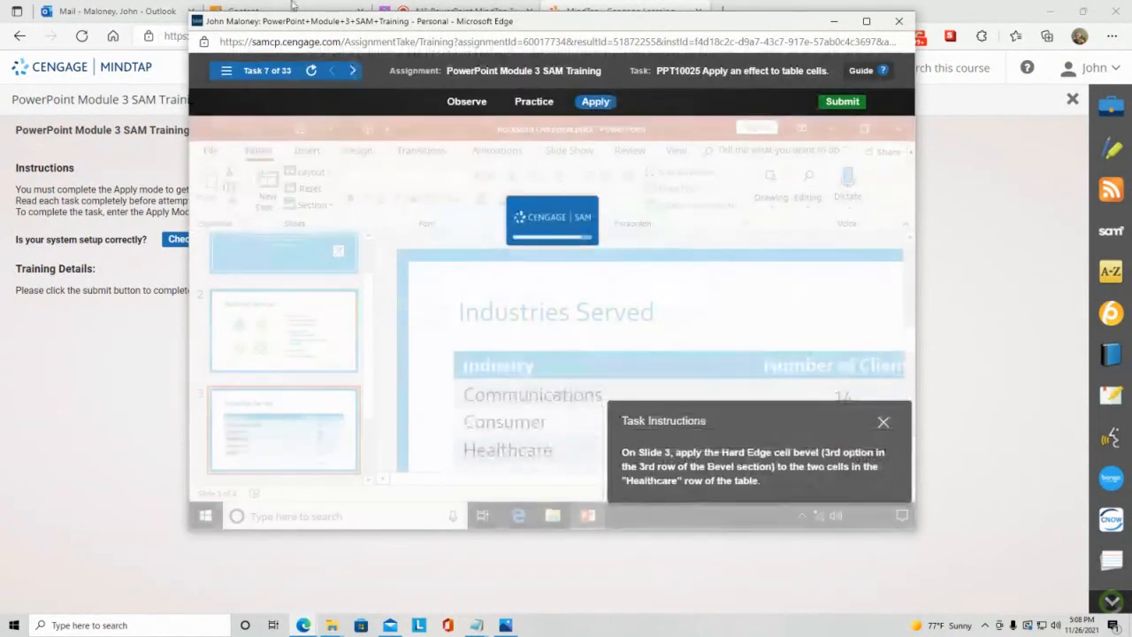
Close the PowerPoint Module 3 SAM Training, and start the PowerPoint Module 4 SAM Training from the course list.
left_click(898, 21)
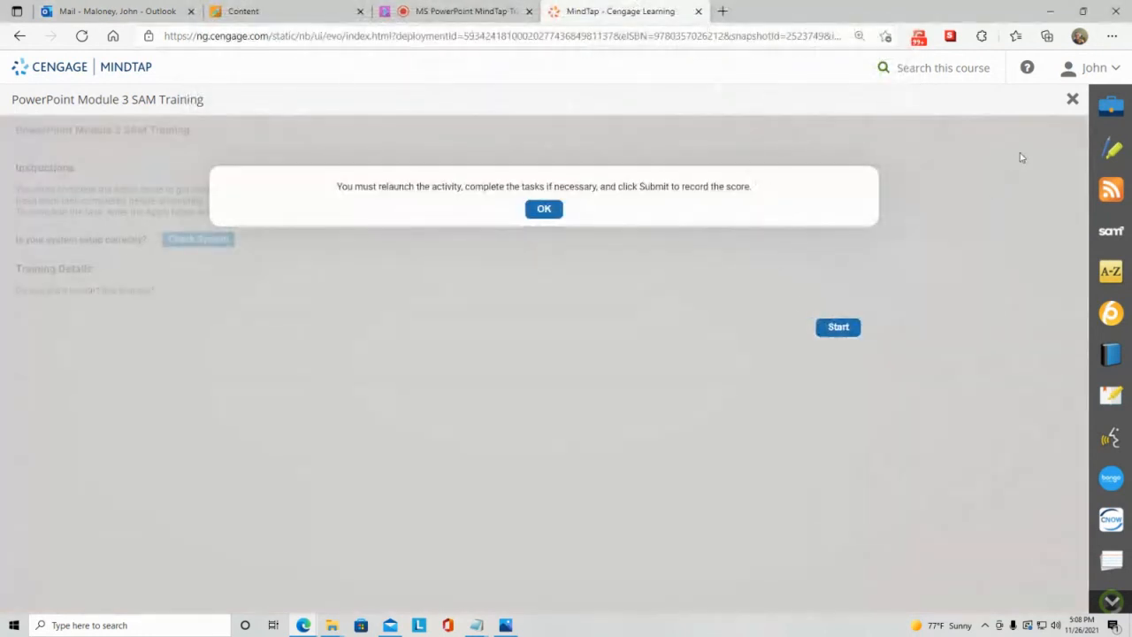
left_click(1072, 99)
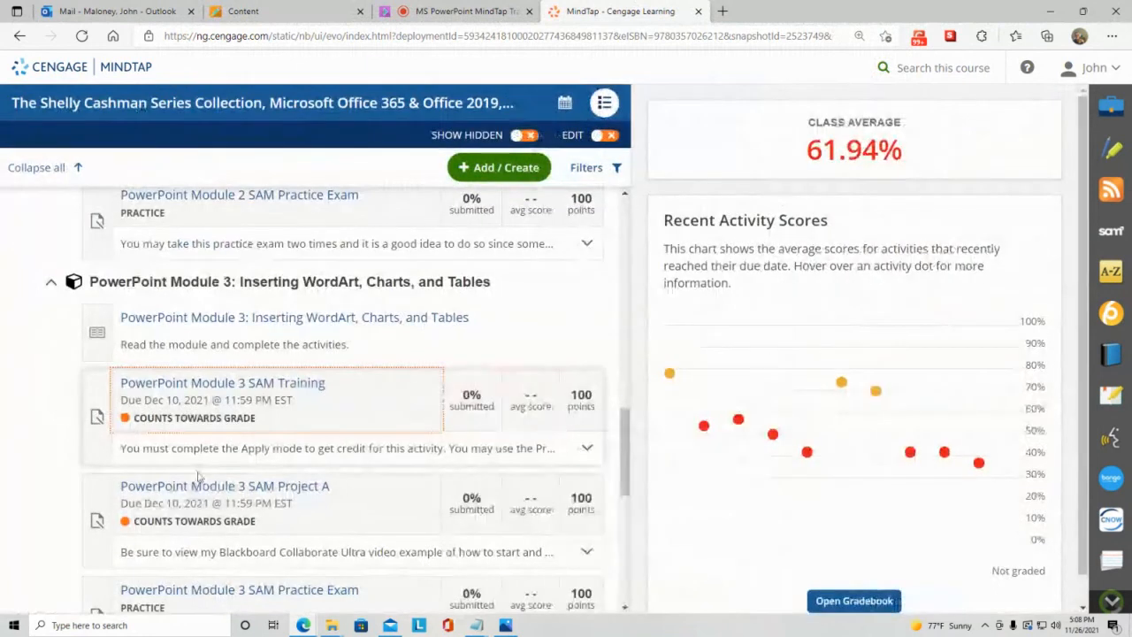
scroll(243, 454, "down", 4)
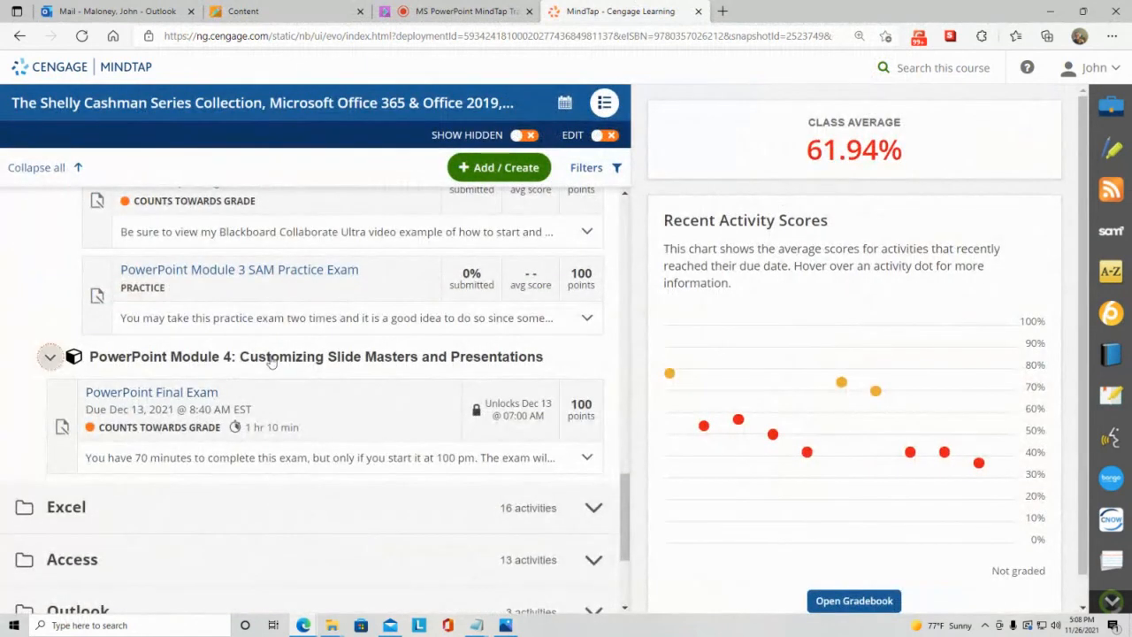
left_click(272, 358)
left_click(250, 459)
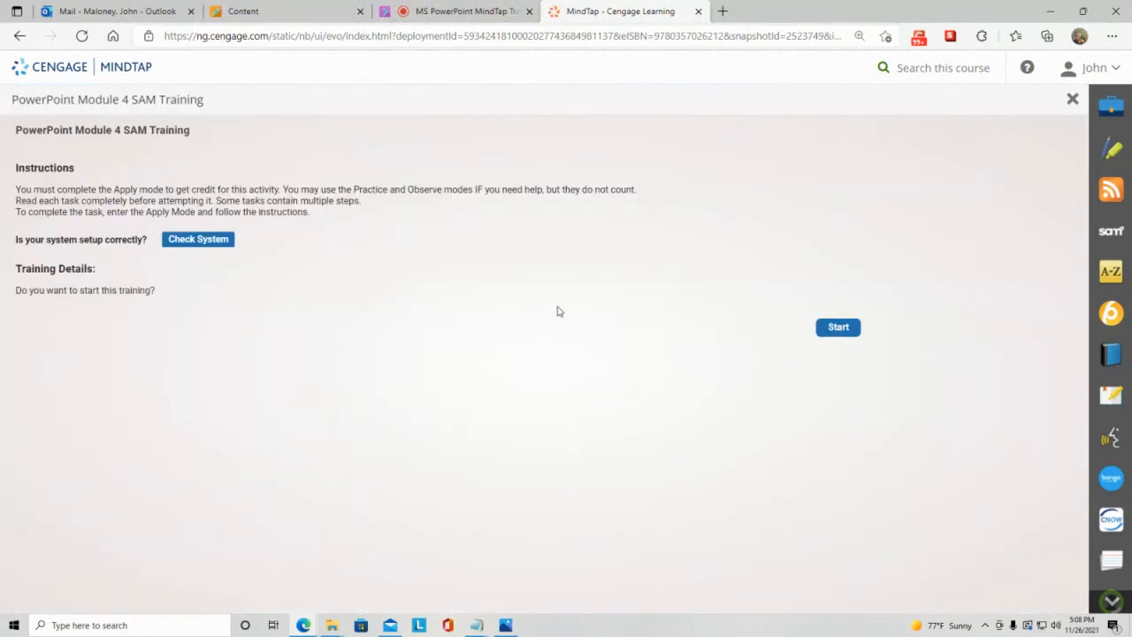
left_click(838, 329)
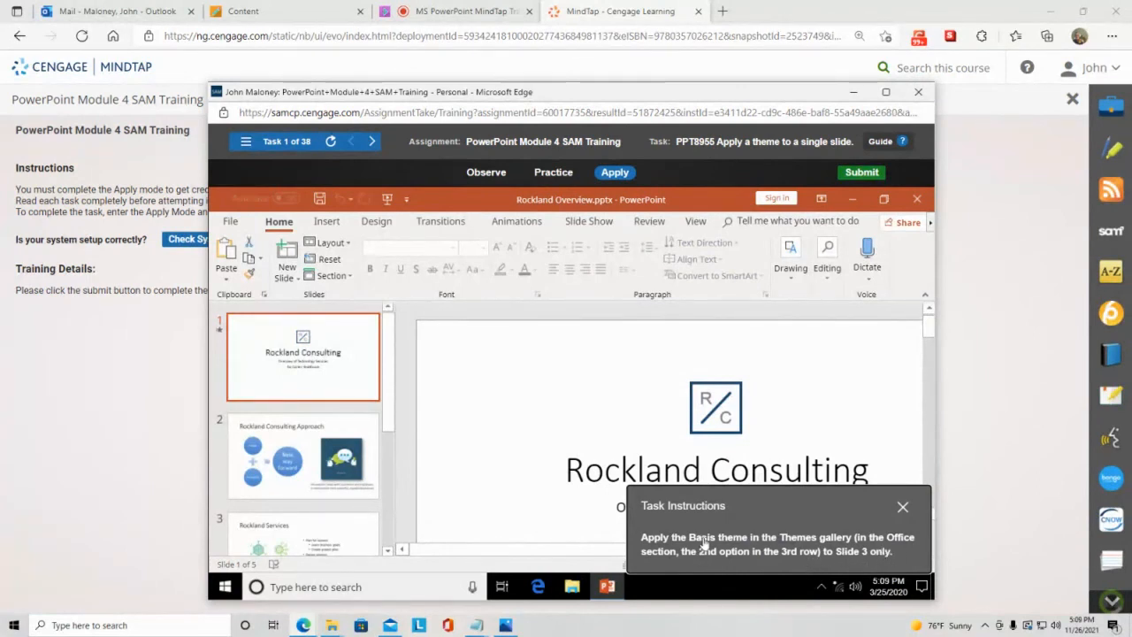
Apply the Basis theme from the Office themes to Slide 3, Rockland Services, only.
left_click(305, 528)
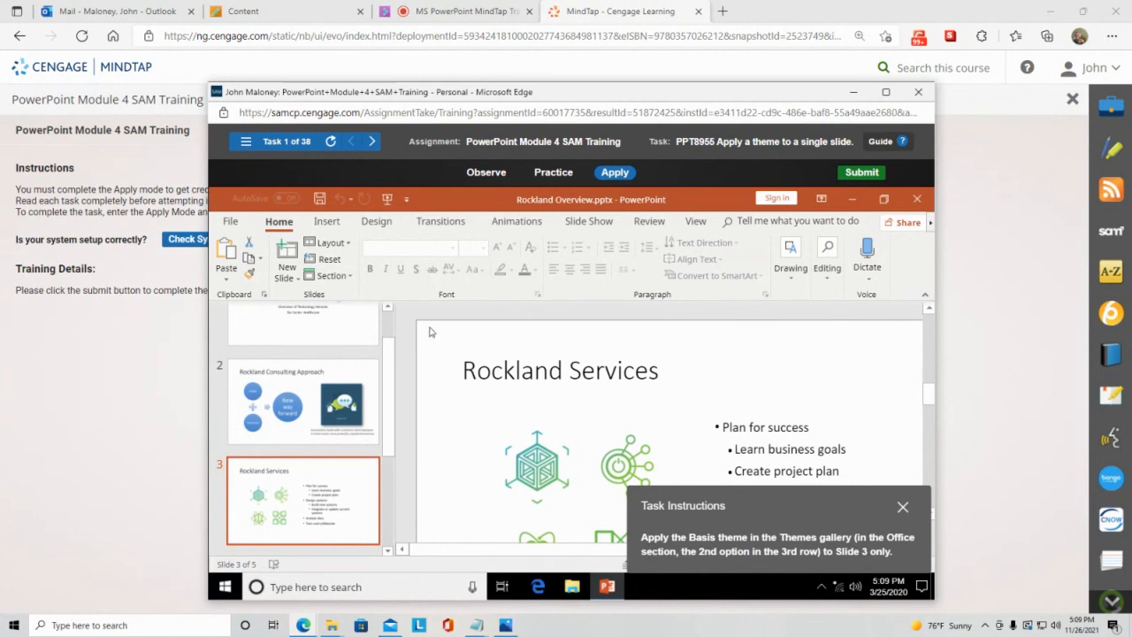
left_click(377, 222)
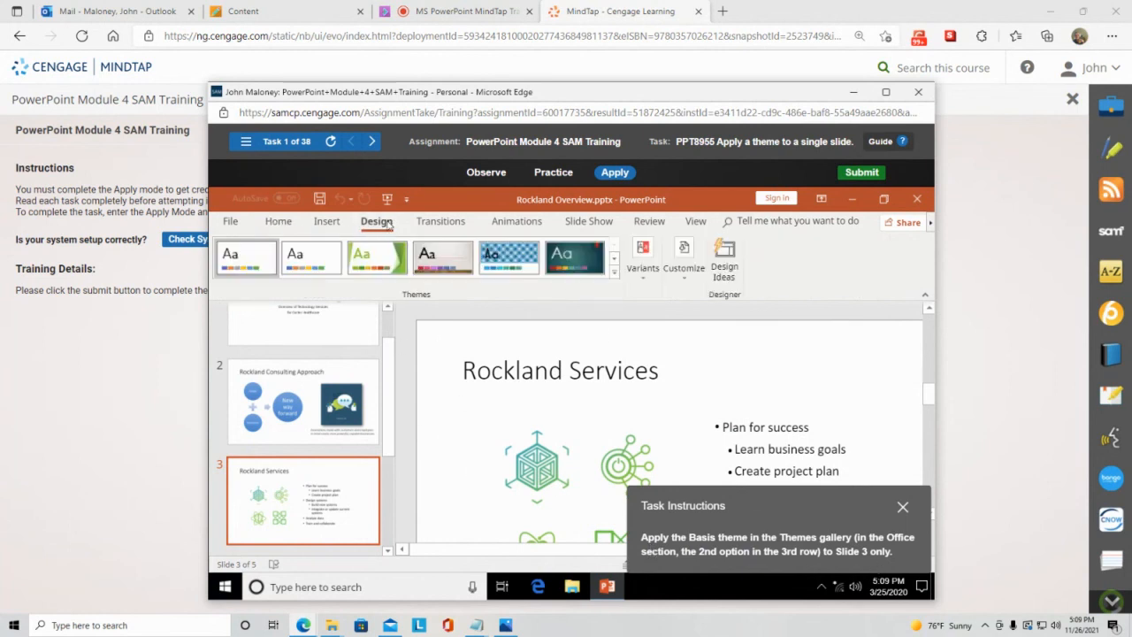
left_click(615, 273)
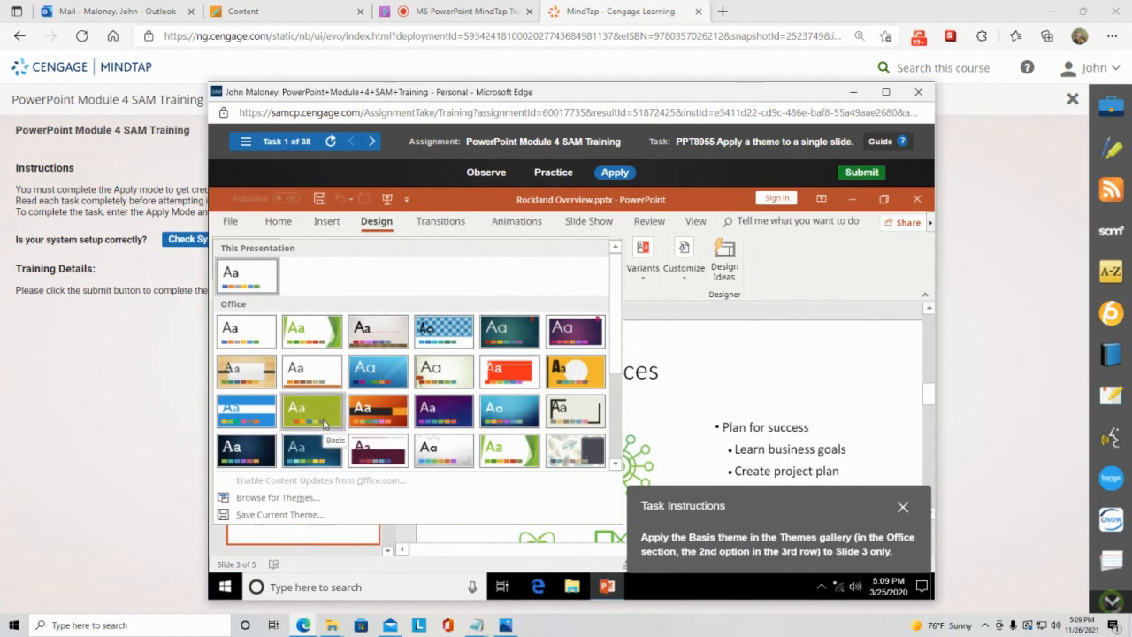
right_click(324, 423)
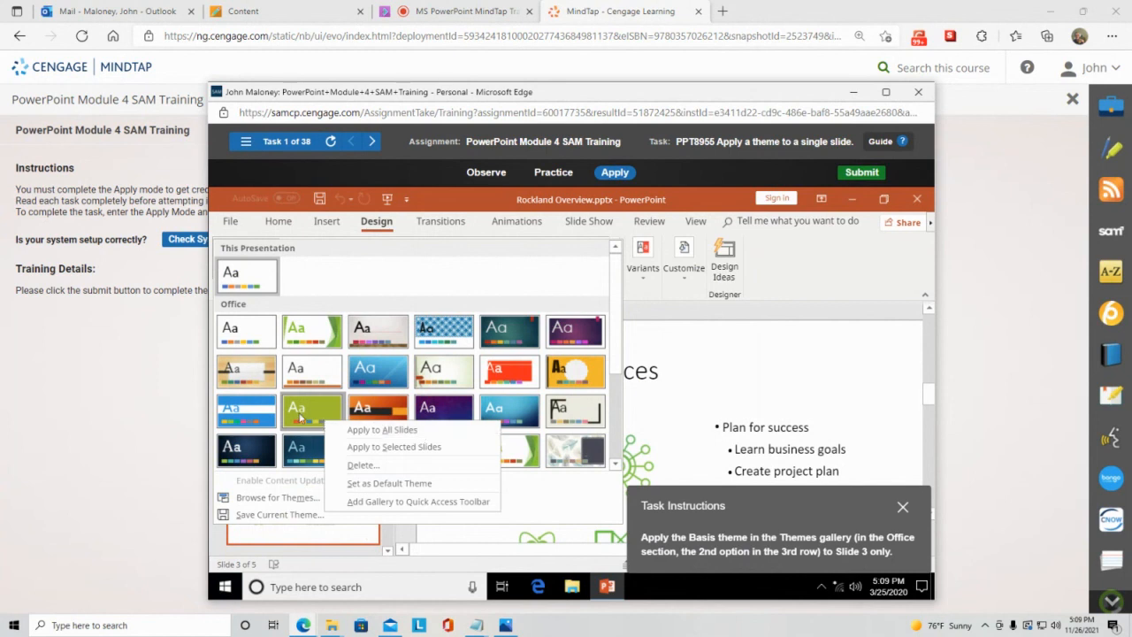
left_click(424, 448)
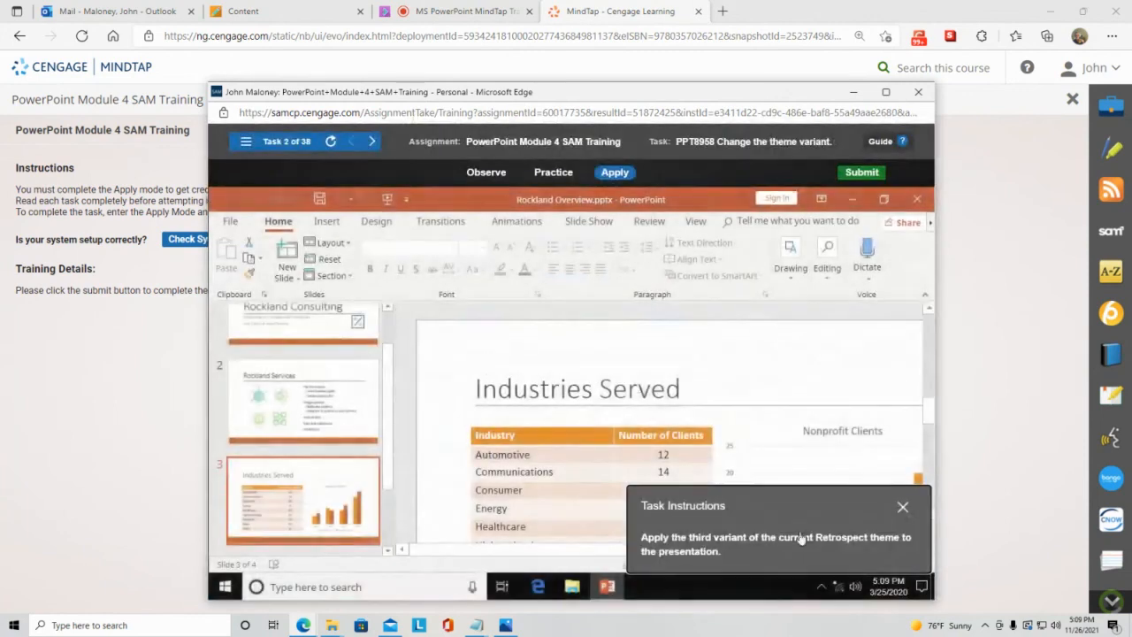
Apply the third variant of the Retrospect theme to the presentation, moving the task instructions clear of the variants.
left_click_drag(802, 493, 368, 330)
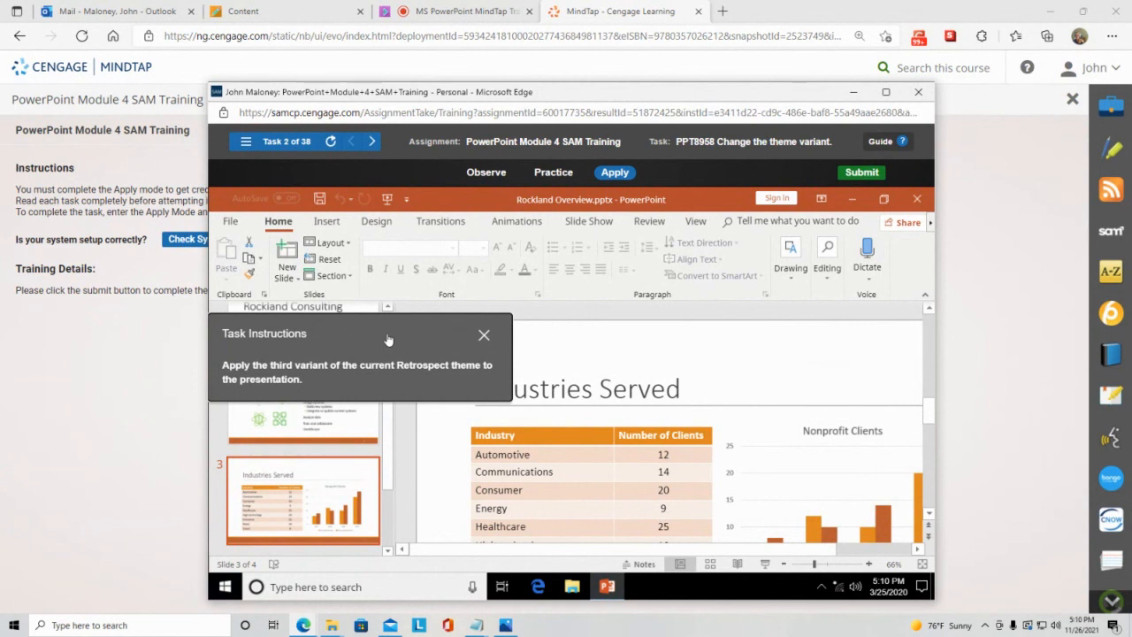
left_click(377, 221)
left_click_drag(394, 325, 807, 346)
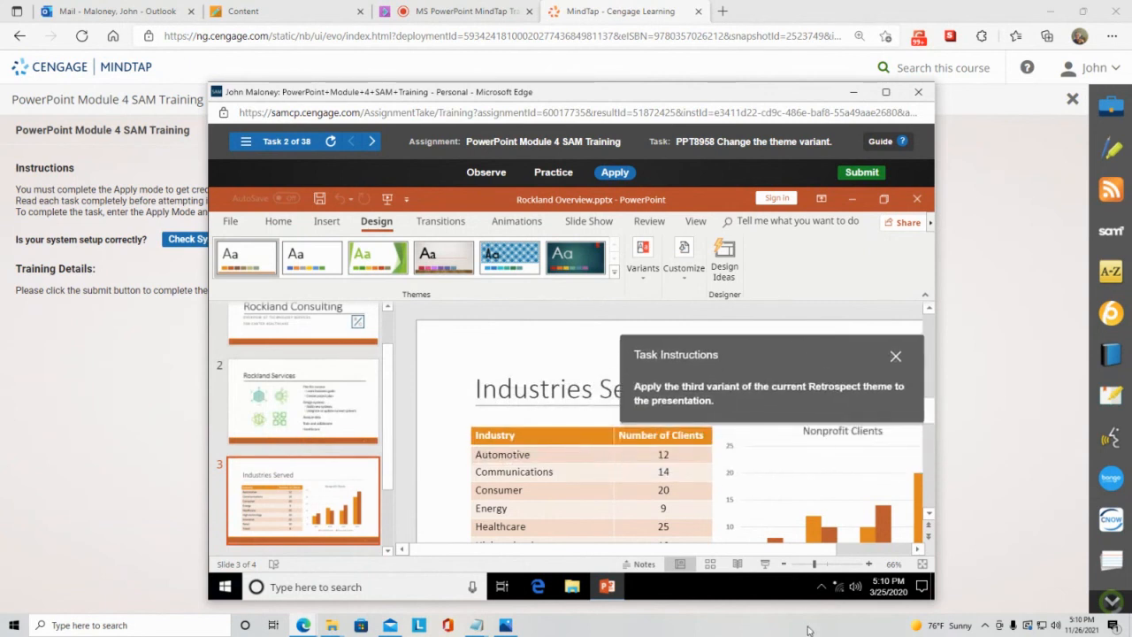
left_click(644, 276)
left_click_drag(748, 353, 349, 313)
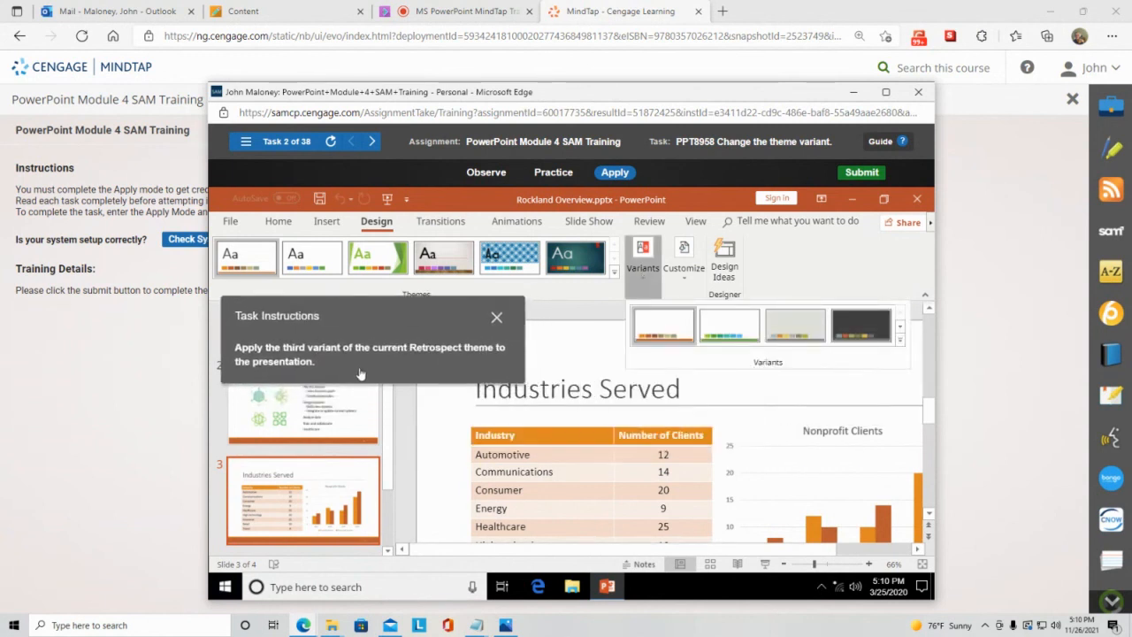
left_click_drag(449, 313, 471, 301)
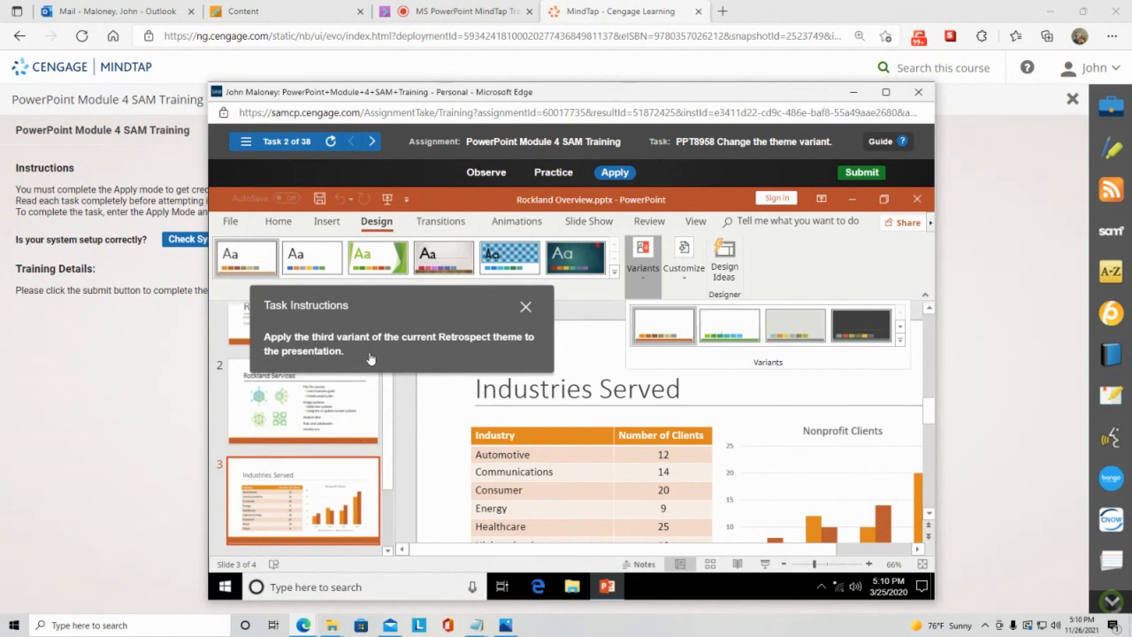
left_click(795, 325)
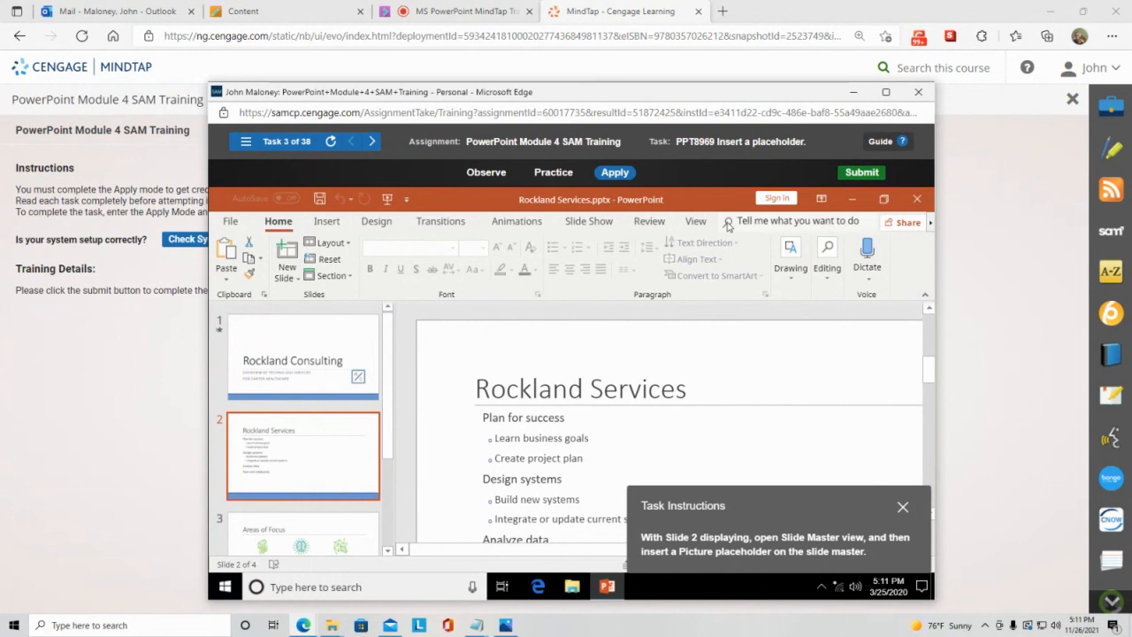
Open Slide Master view for Slide 2, Rockland Services, and insert a Picture placeholder on the displayed layout.
left_click(698, 223)
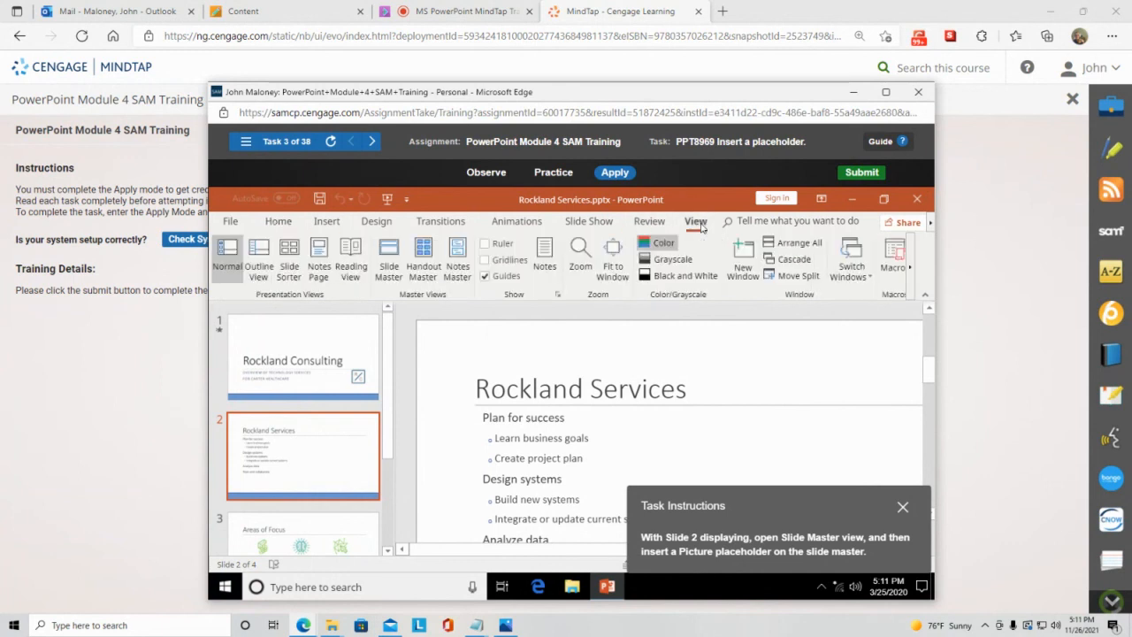
left_click(386, 276)
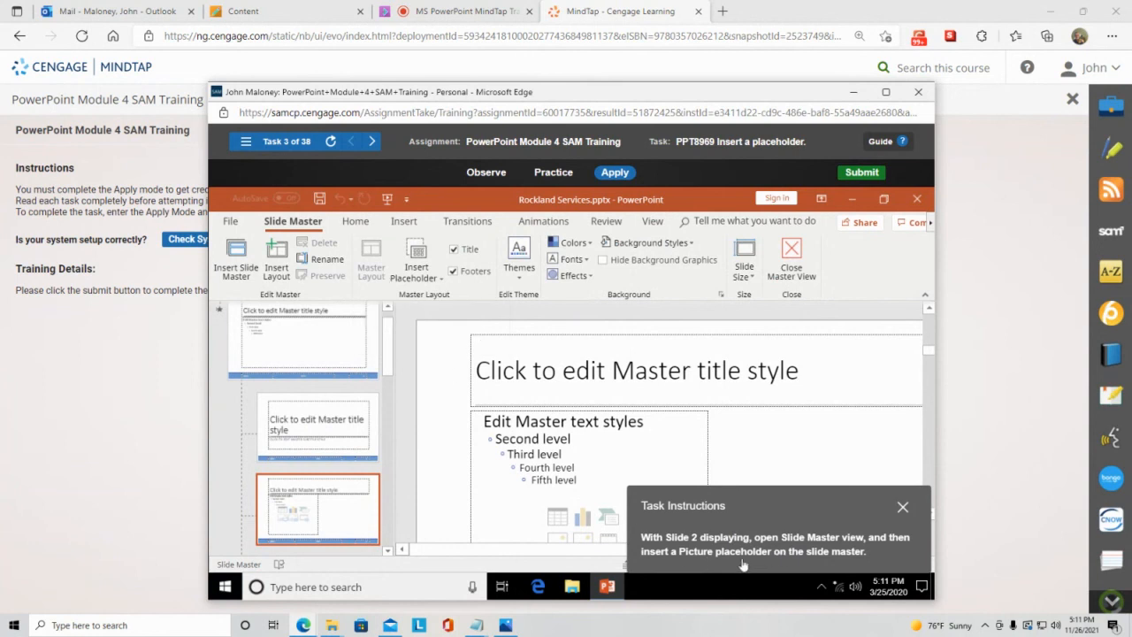
left_click(429, 280)
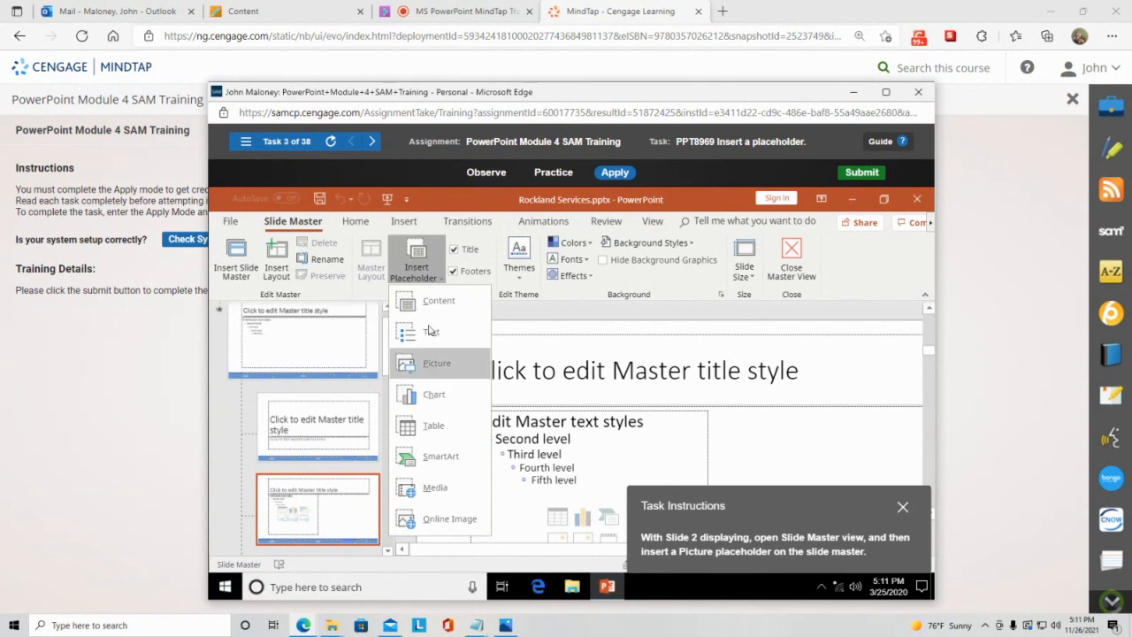
left_click(428, 375)
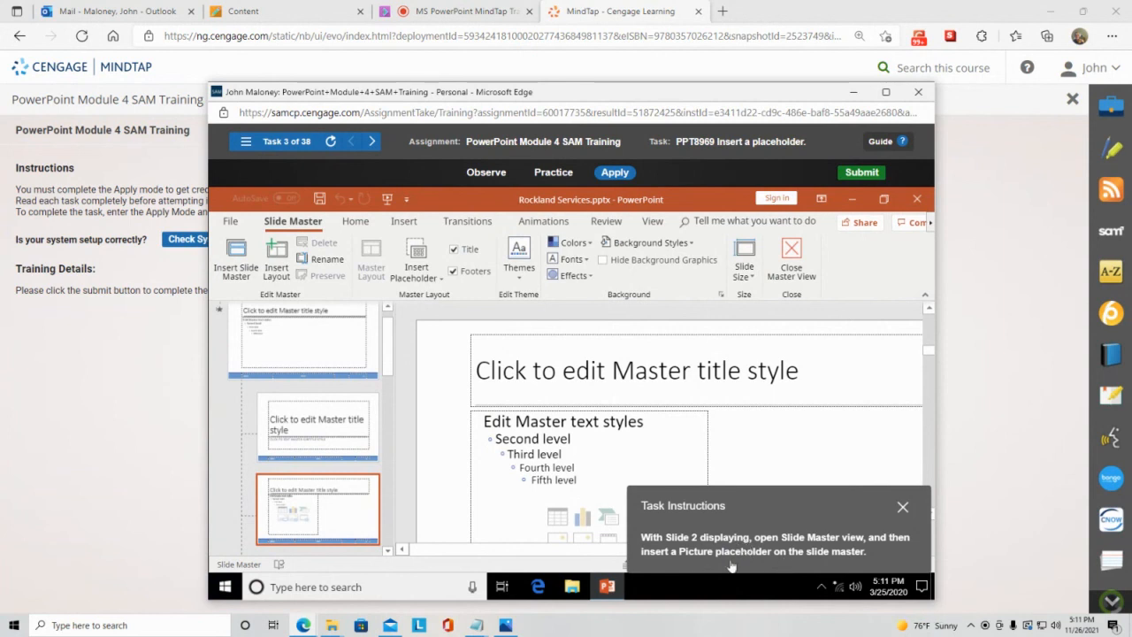
left_click(441, 469)
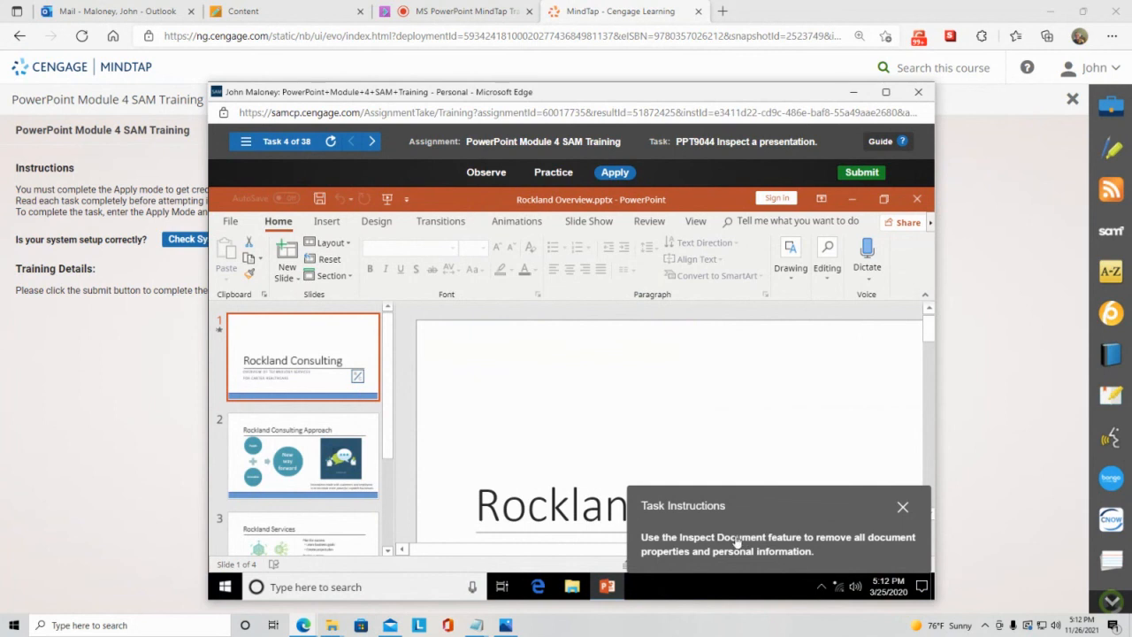
Open the Document Inspector for the Rockland Overview presentation, moving the task instructions clear of the presentation info.
left_click(228, 221)
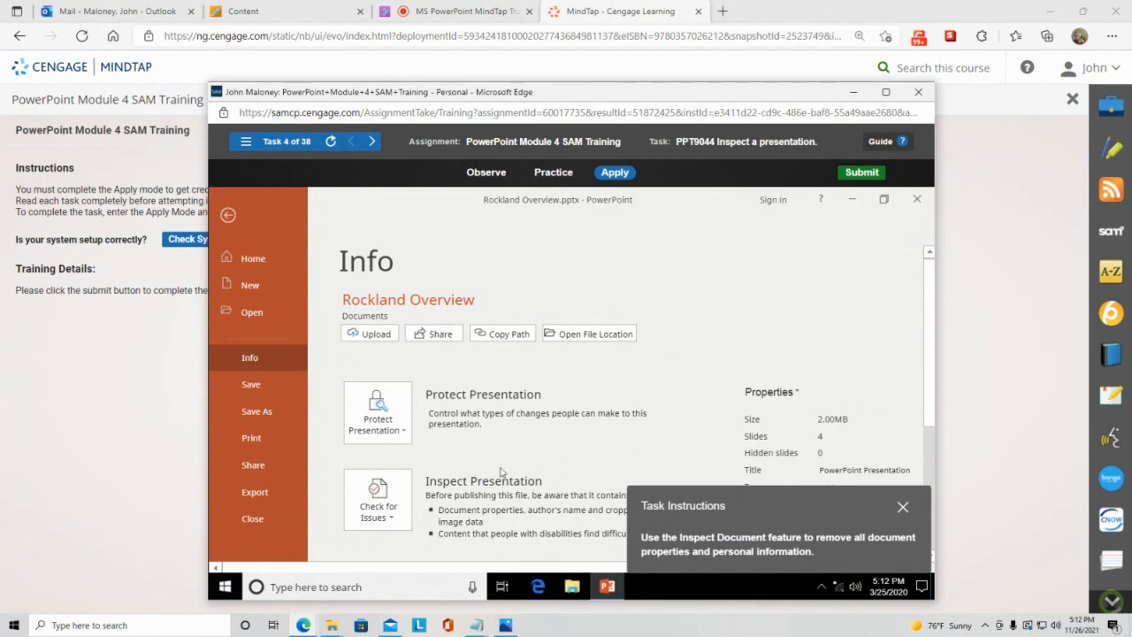
scroll(502, 444, "down", 2)
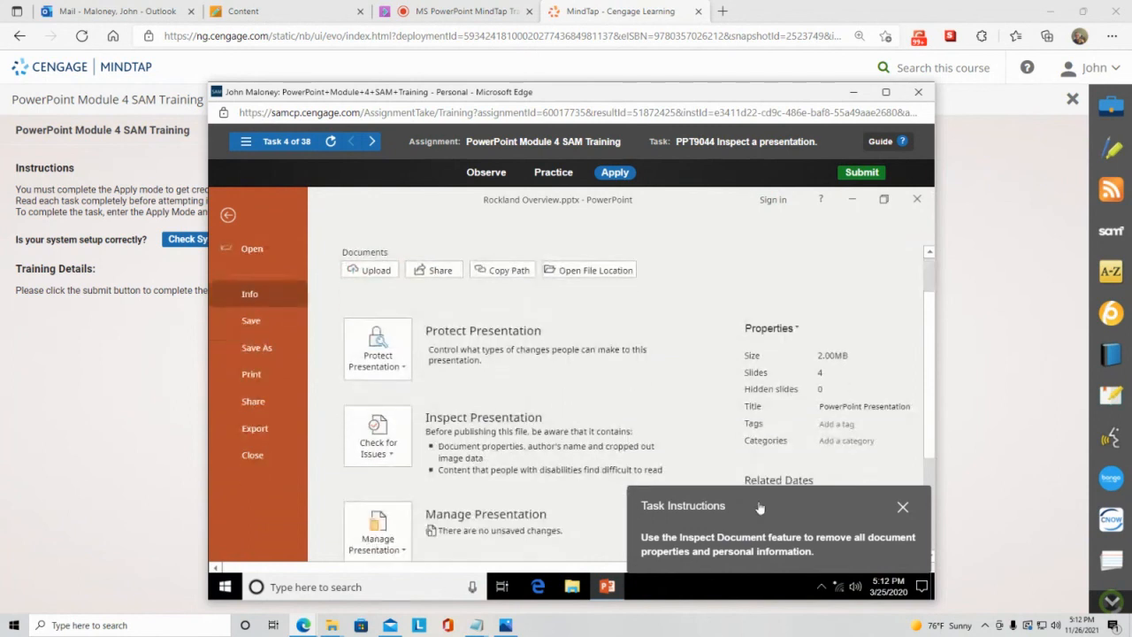
left_click_drag(759, 507, 434, 229)
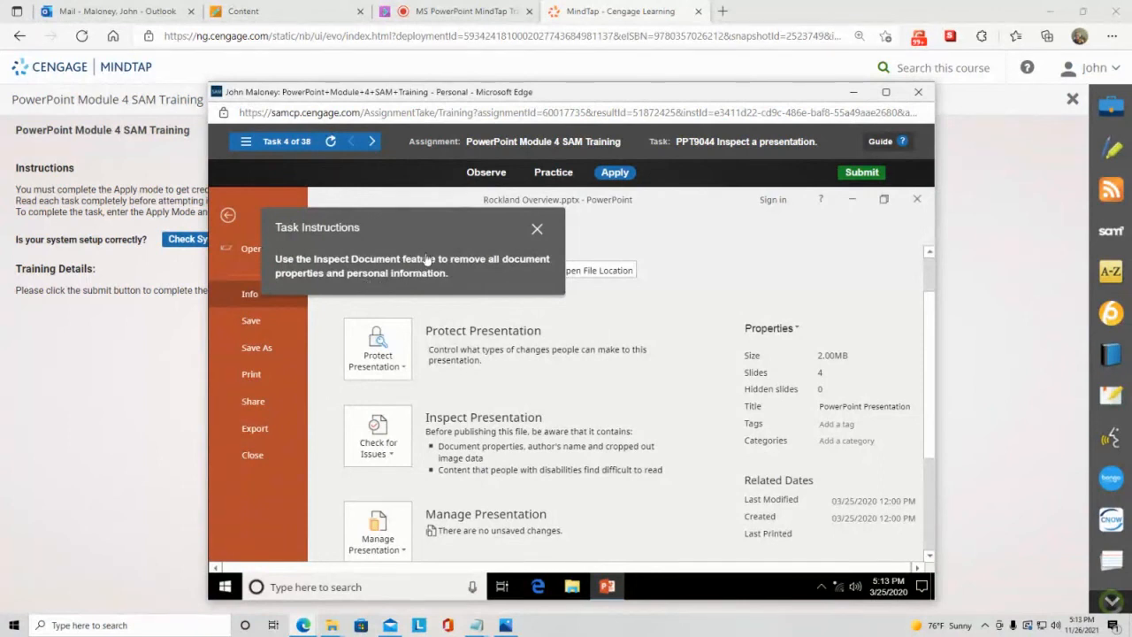
left_click_drag(446, 226, 811, 223)
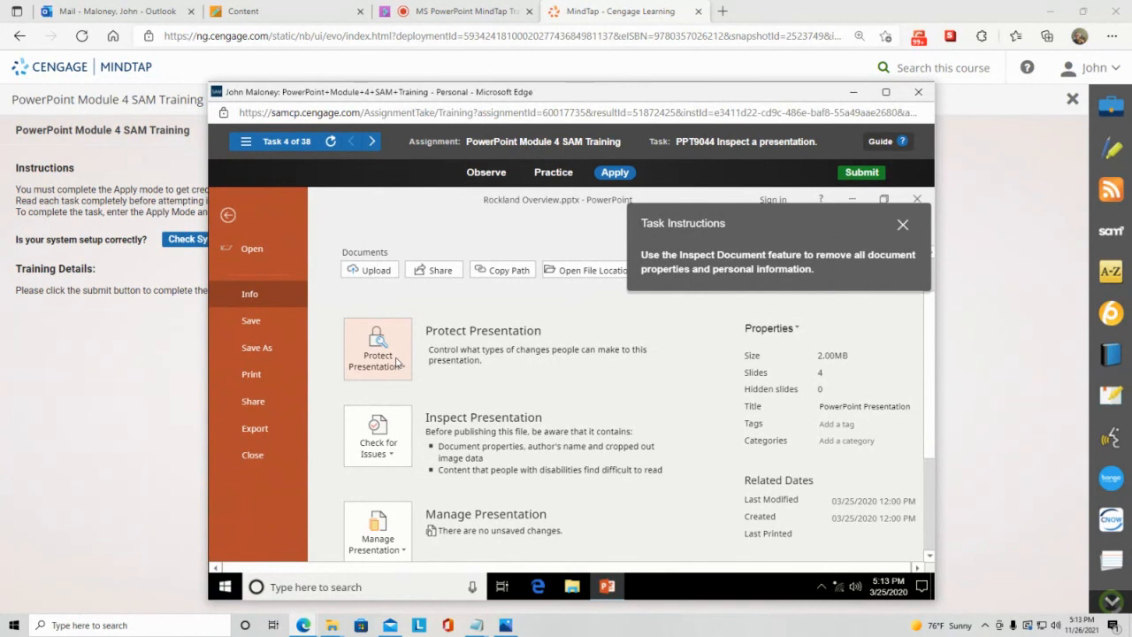
left_click(383, 458)
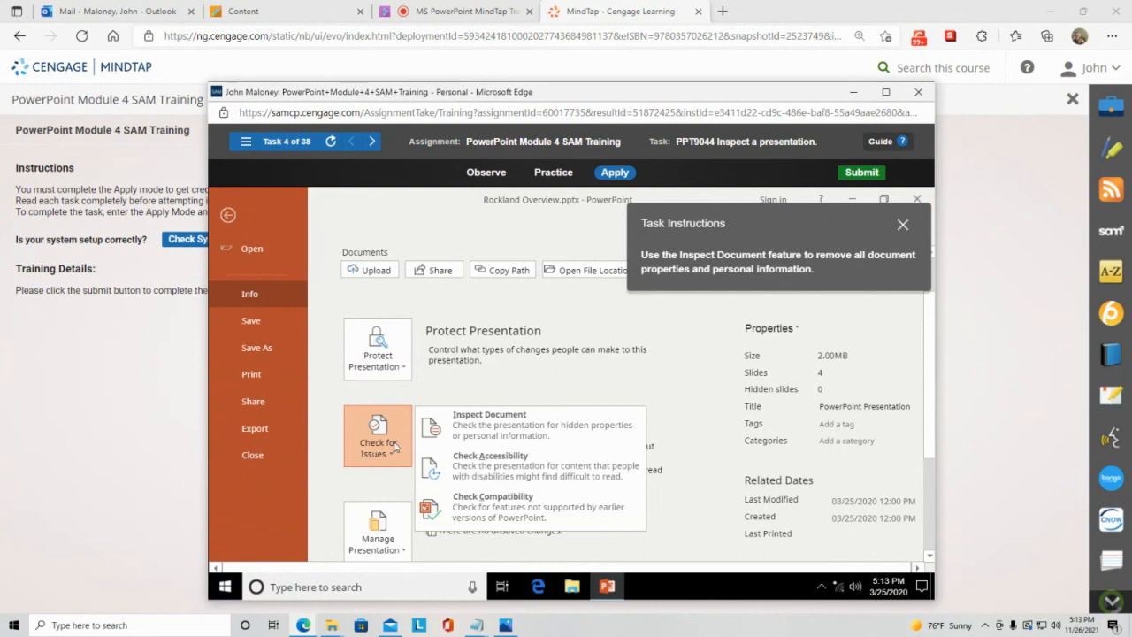
left_click(472, 413)
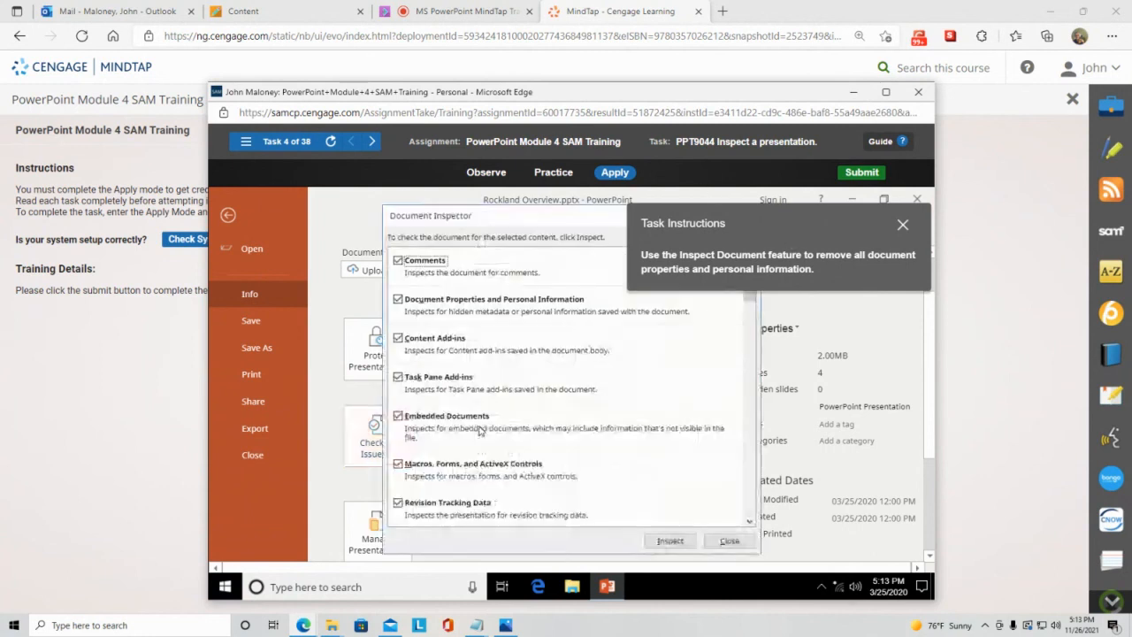
Review the content types in the Document Inspector and run the inspection with all of them selected.
left_click_drag(752, 217, 291, 587)
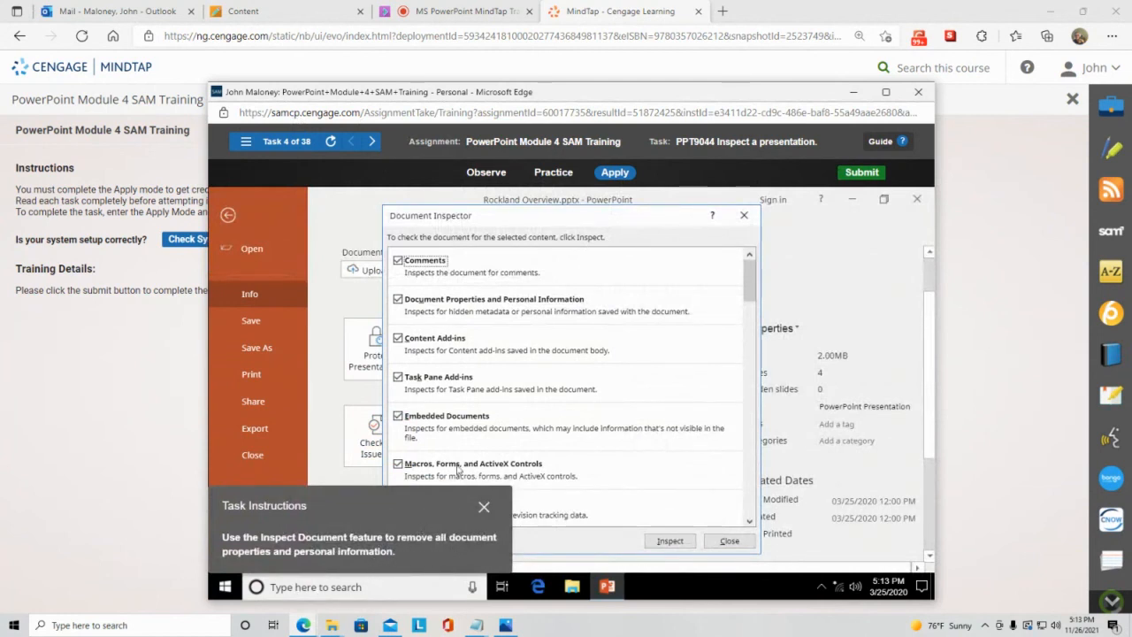
left_click_drag(433, 501, 821, 206)
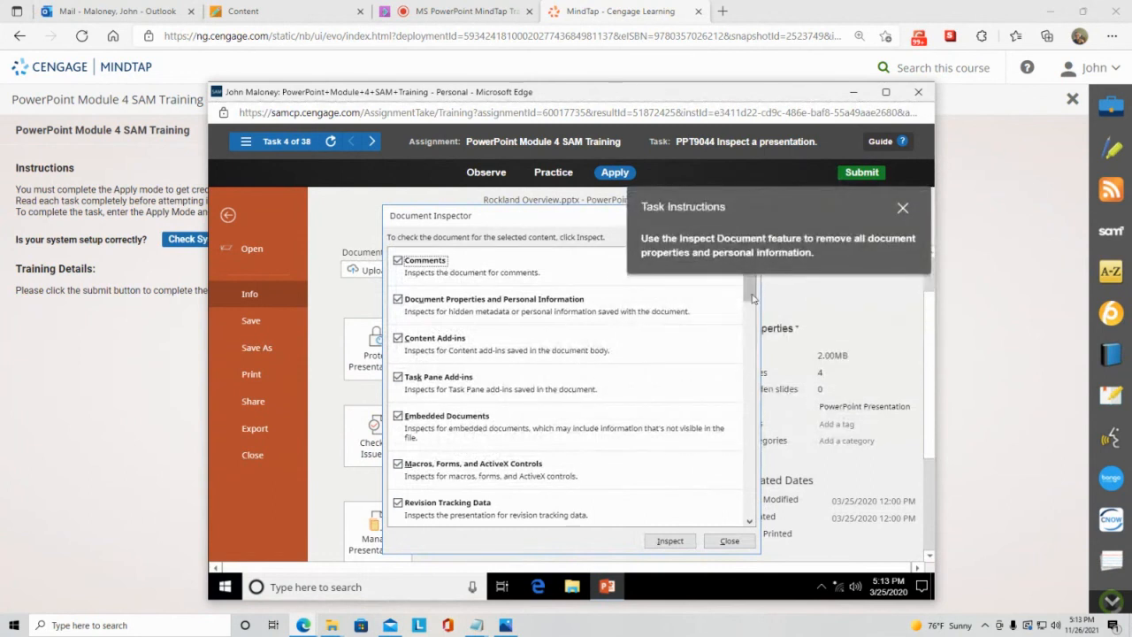
left_click_drag(753, 299, 789, 498)
left_click_drag(781, 487, 723, 593)
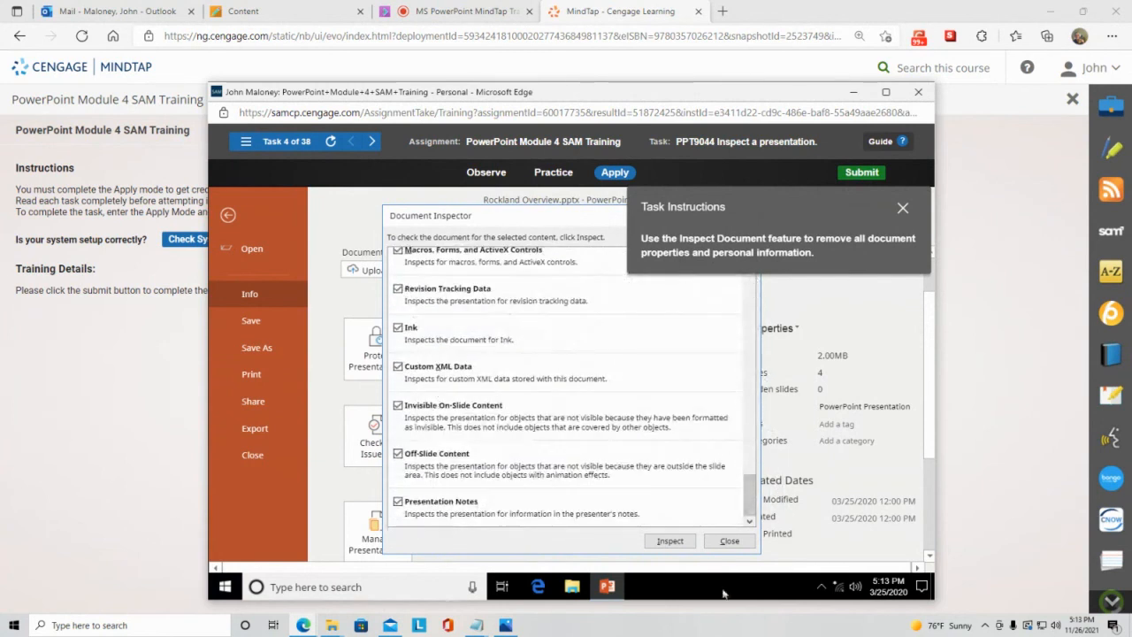
left_click(669, 541)
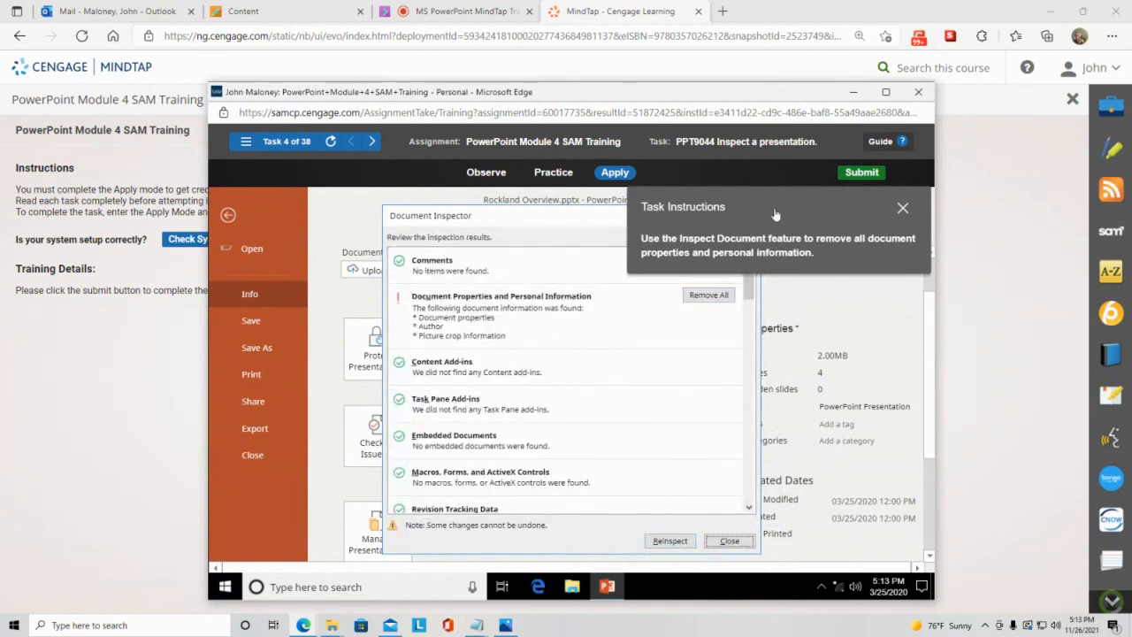
Remove all document properties and personal information found by the inspection, and close the Document Inspector.
left_click_drag(783, 209, 766, 505)
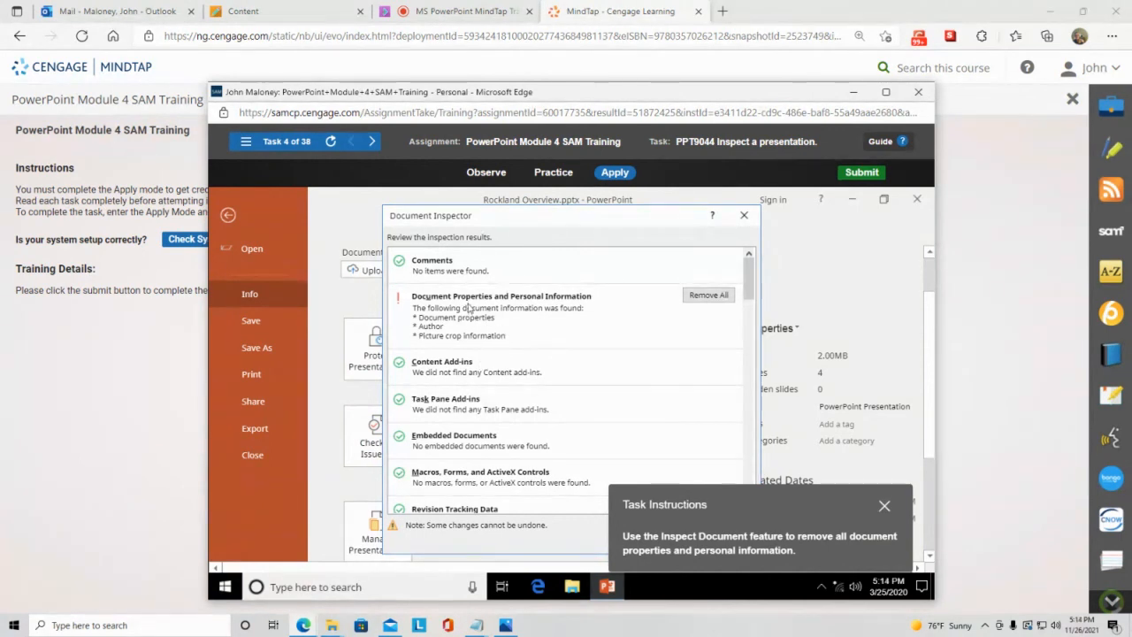
left_click(708, 295)
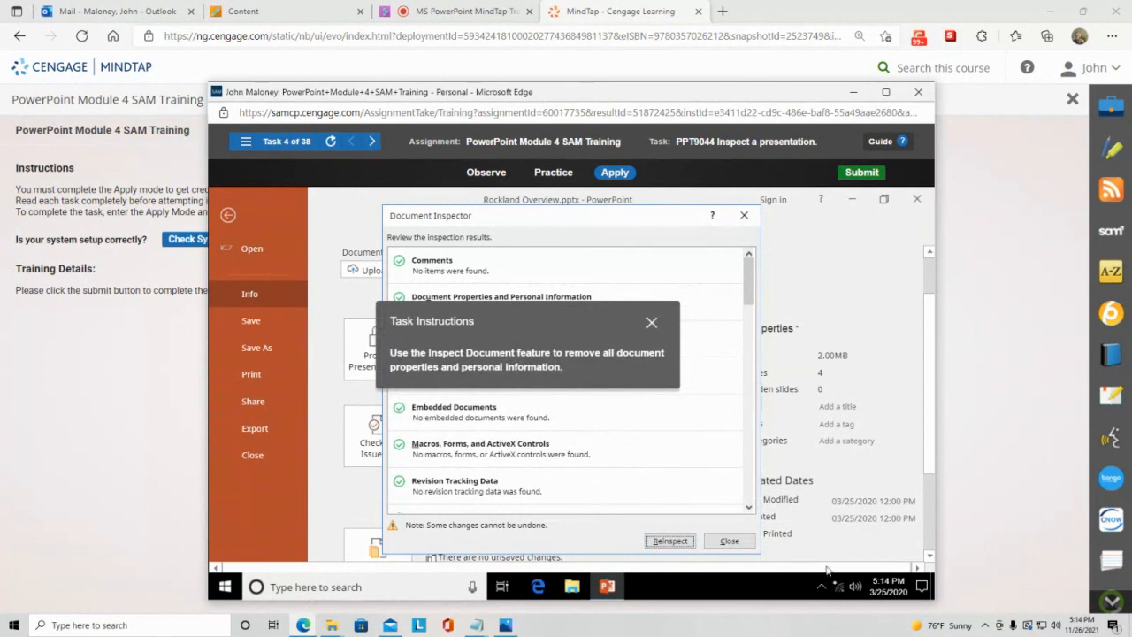
left_click(732, 542)
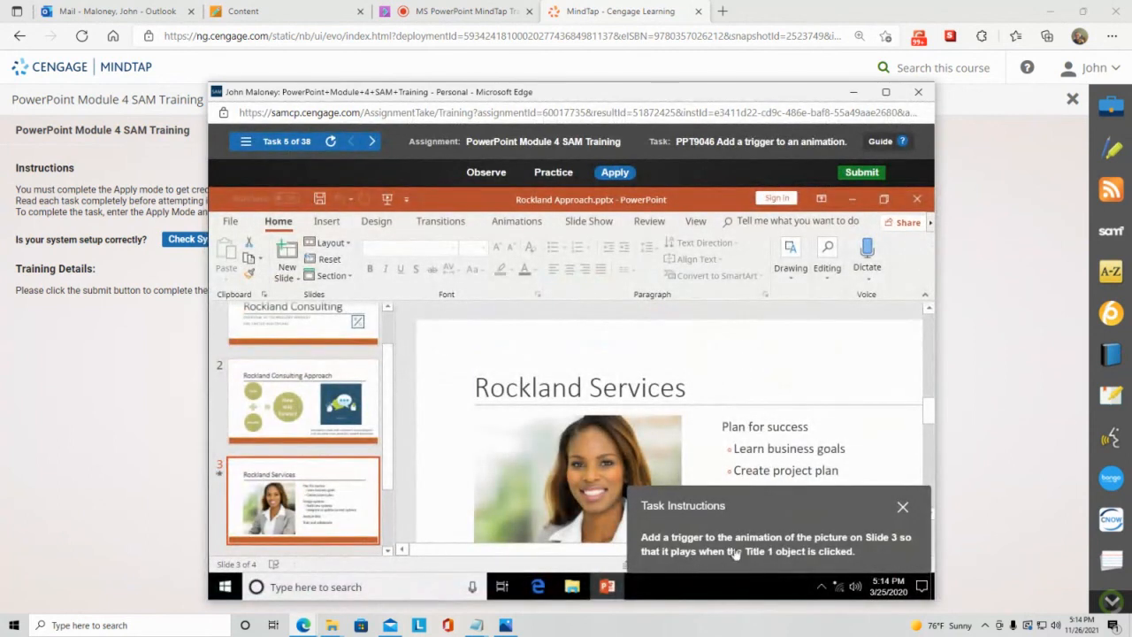
Add a trigger to the animation of the picture on Slide 3 so that it plays on click of Title 1.
left_click_drag(769, 499, 316, 259)
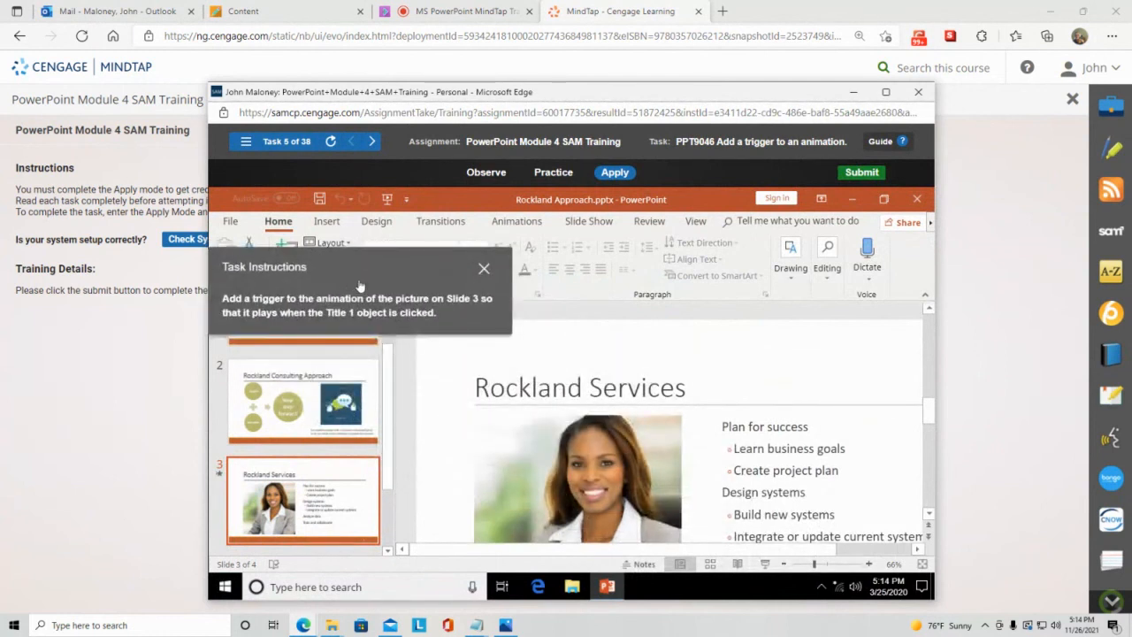
left_click(521, 223)
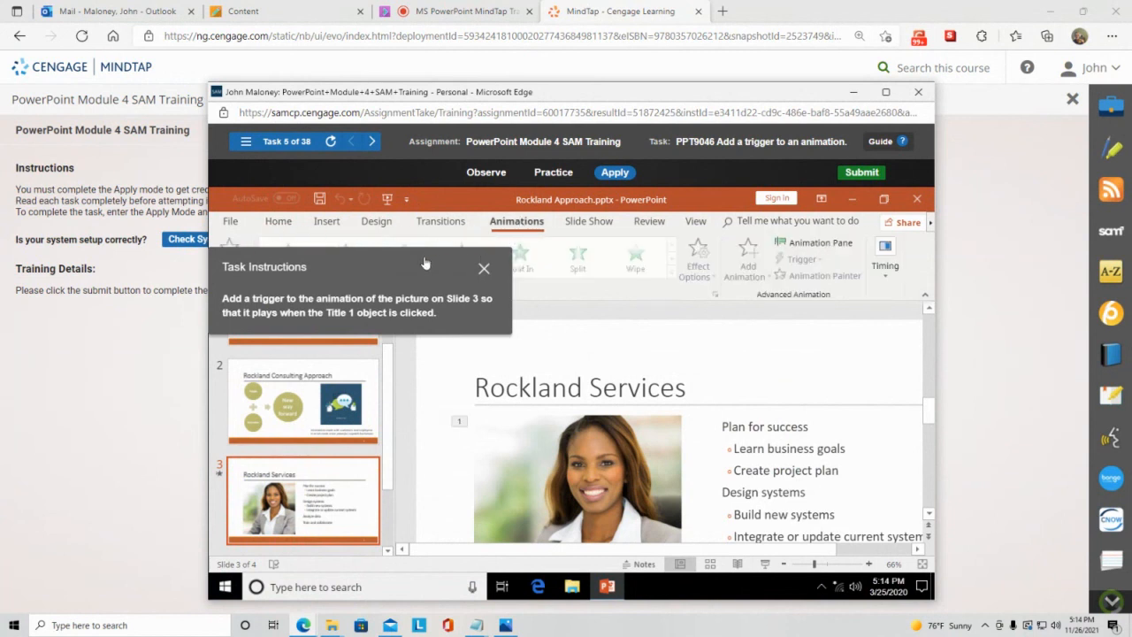
left_click_drag(424, 264, 745, 417)
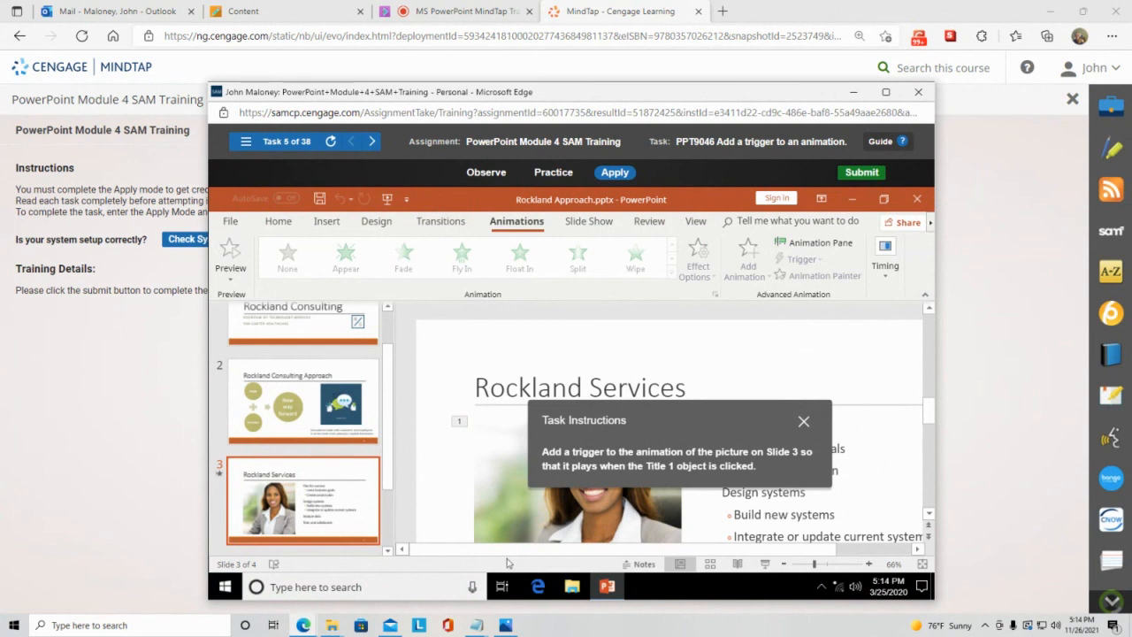
left_click(526, 526)
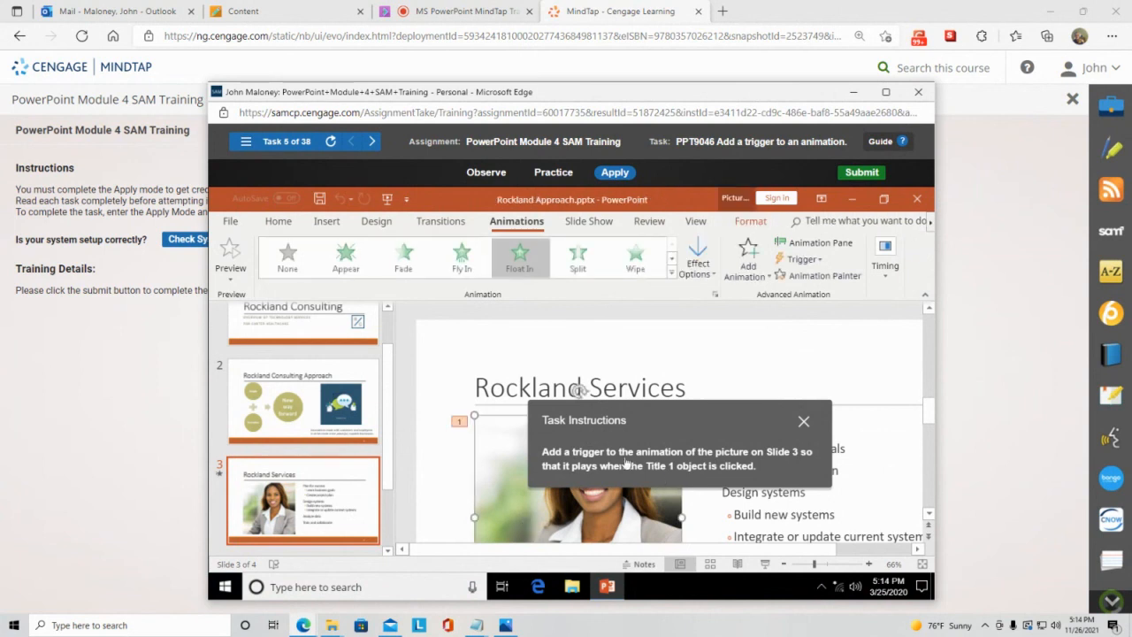
left_click_drag(677, 428, 900, 205)
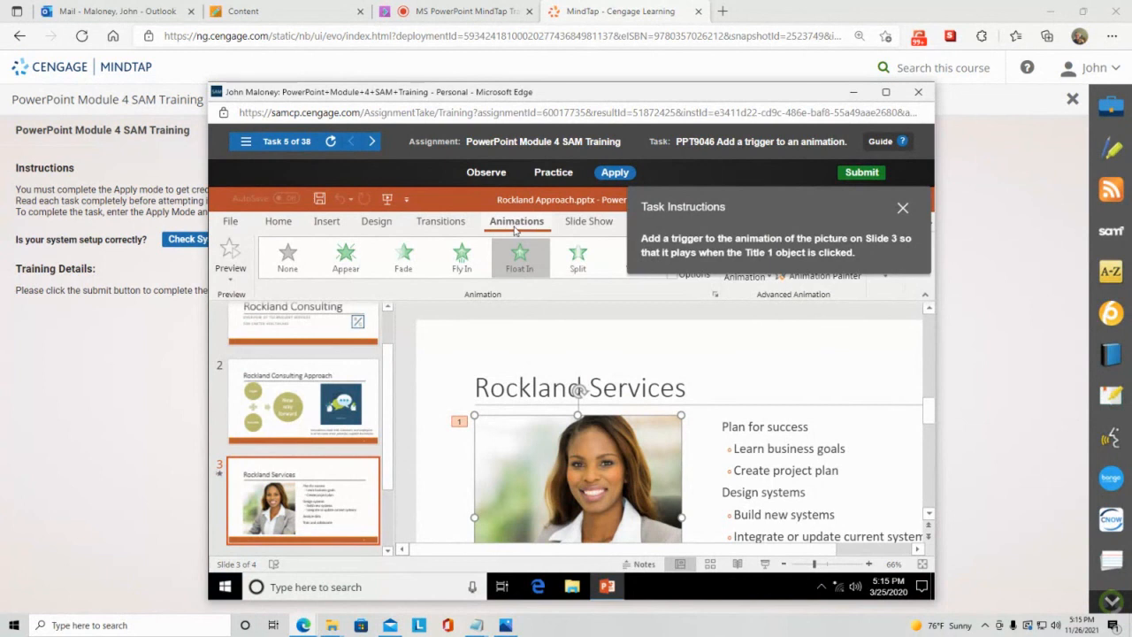
left_click_drag(799, 207, 434, 240)
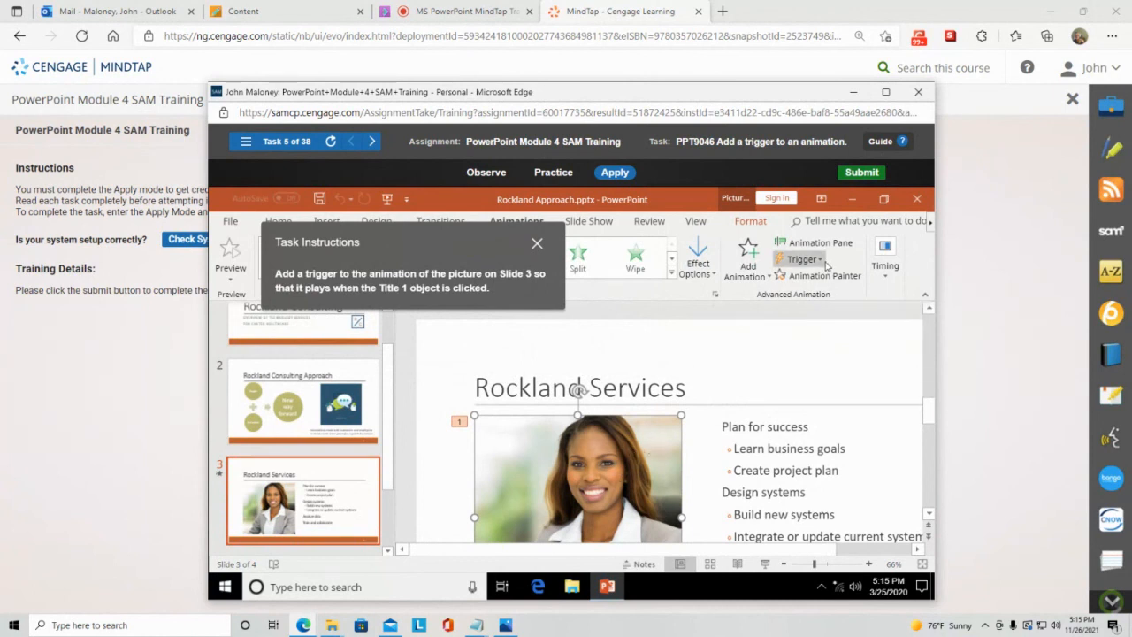
left_click(720, 358)
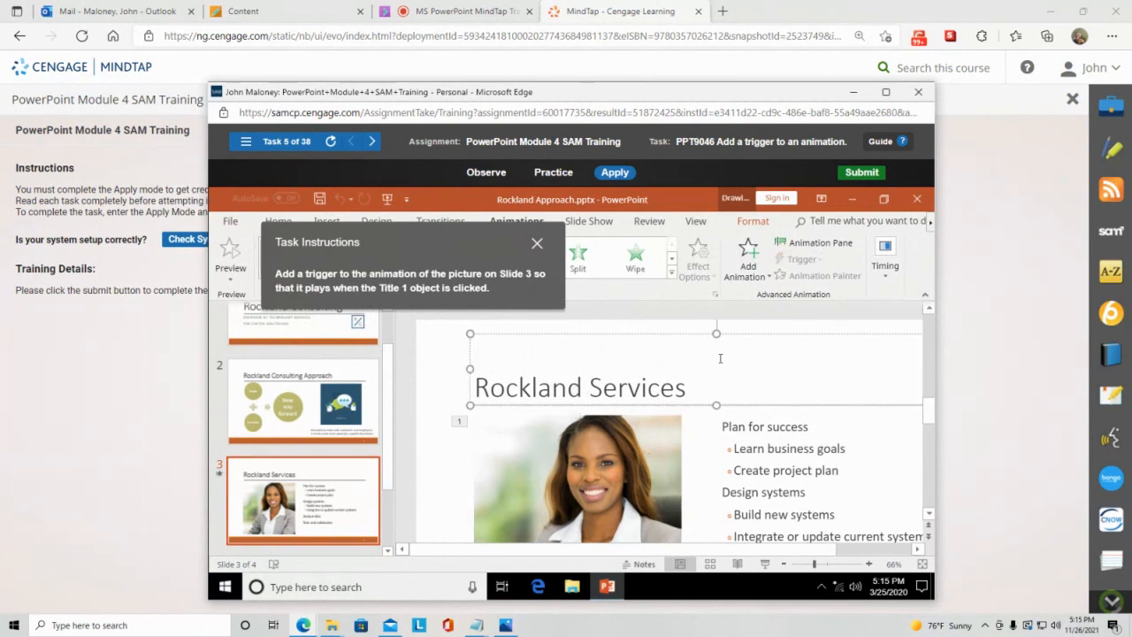
left_click(619, 461)
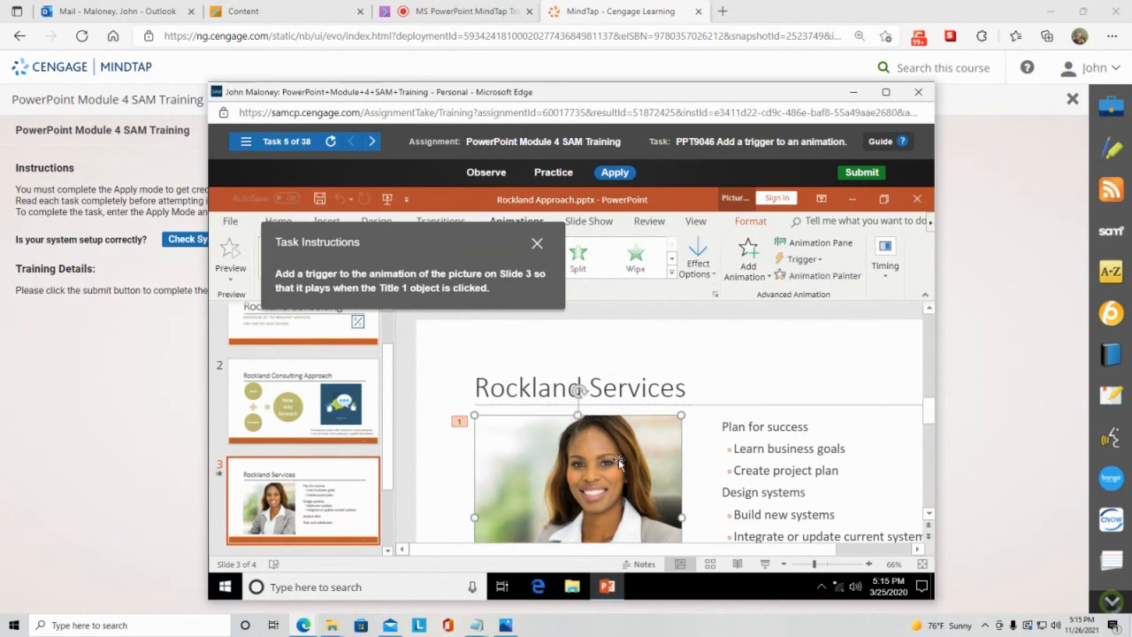
left_click(823, 263)
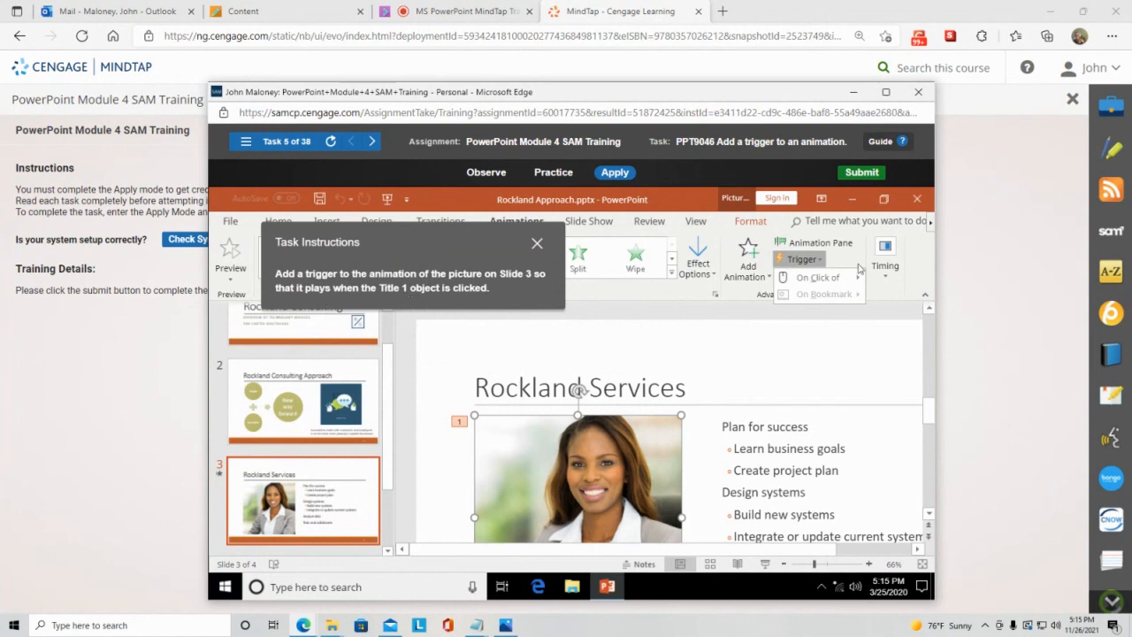
mouse_move(844, 278)
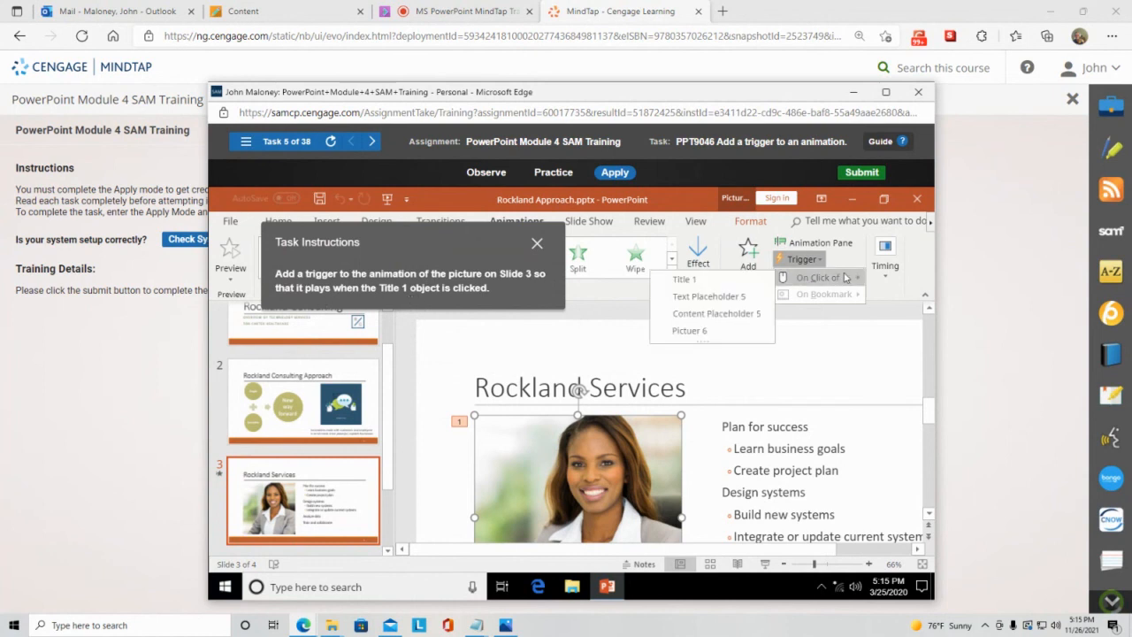
left_click(754, 281)
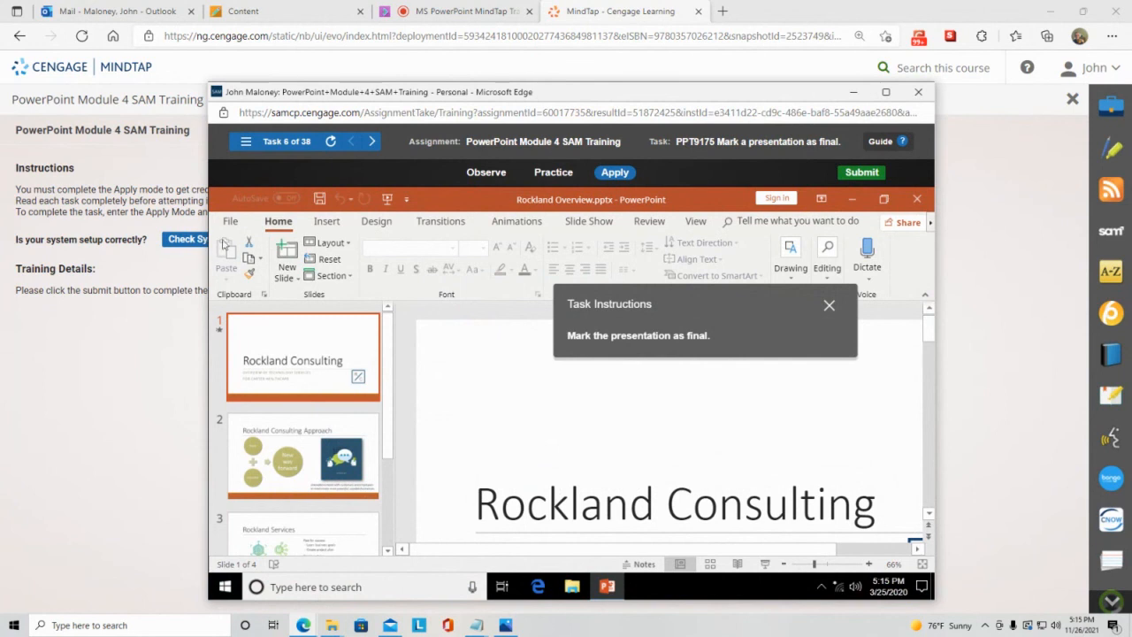
Mark the Rockland Overview presentation as final and accept both messages, keeping the task instructions clear of the protection options.
left_click(231, 222)
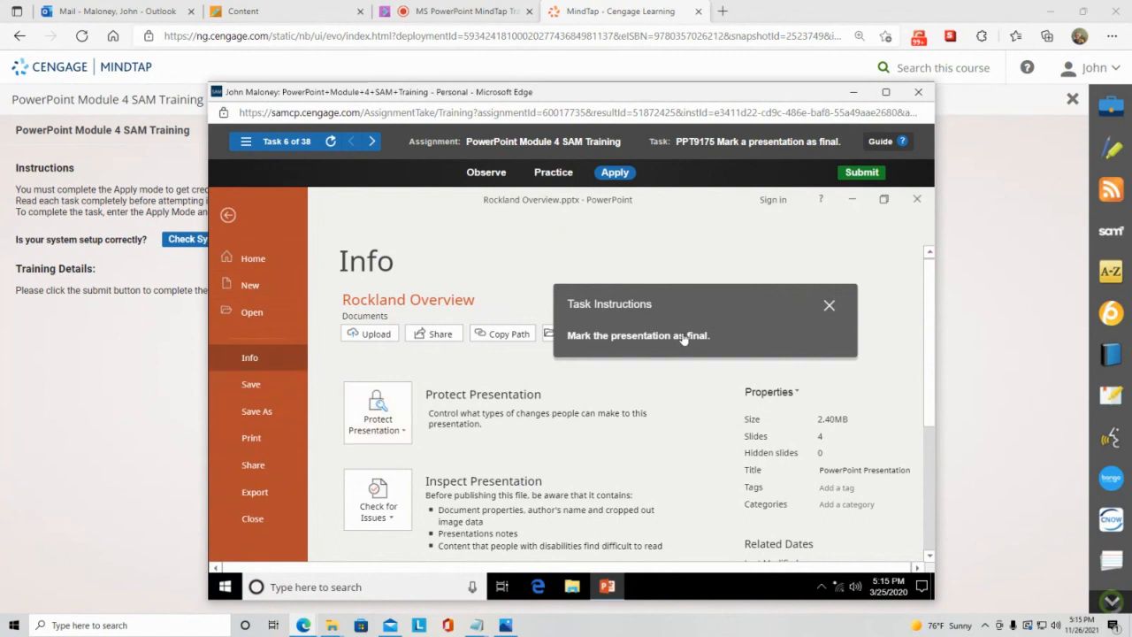
left_click(390, 416)
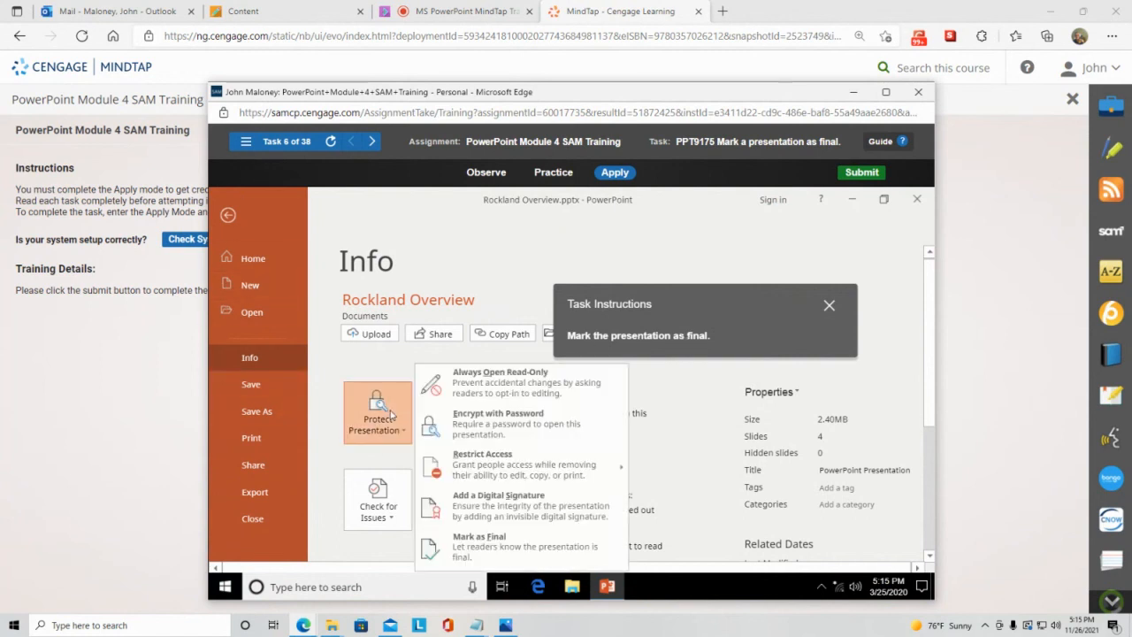
left_click_drag(723, 310, 475, 211)
mouse_move(409, 457)
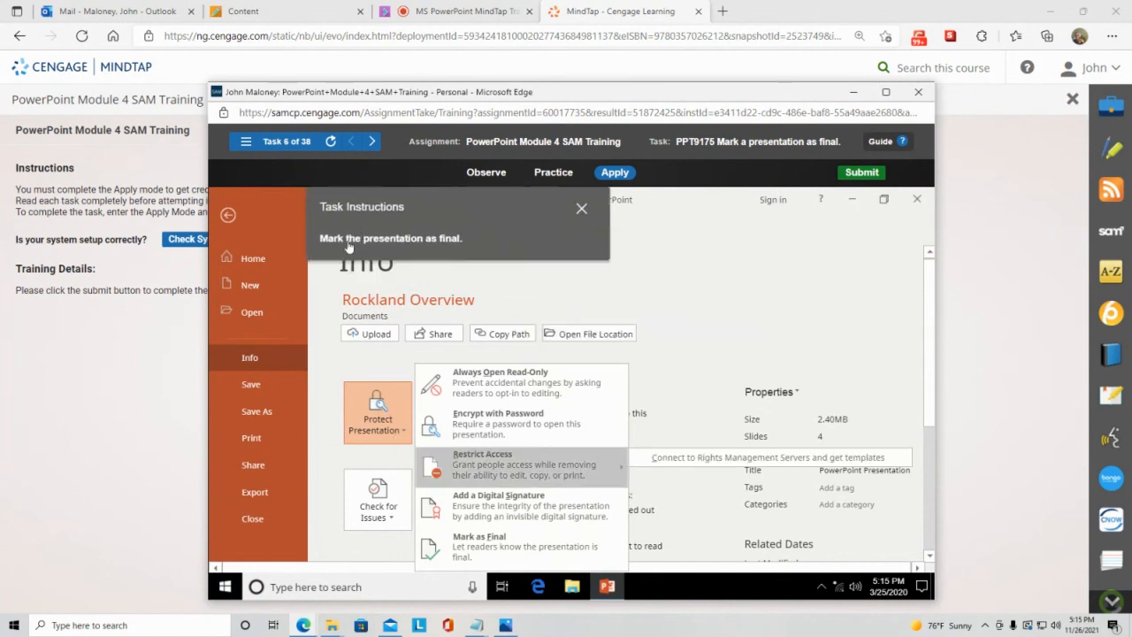
left_click(502, 547)
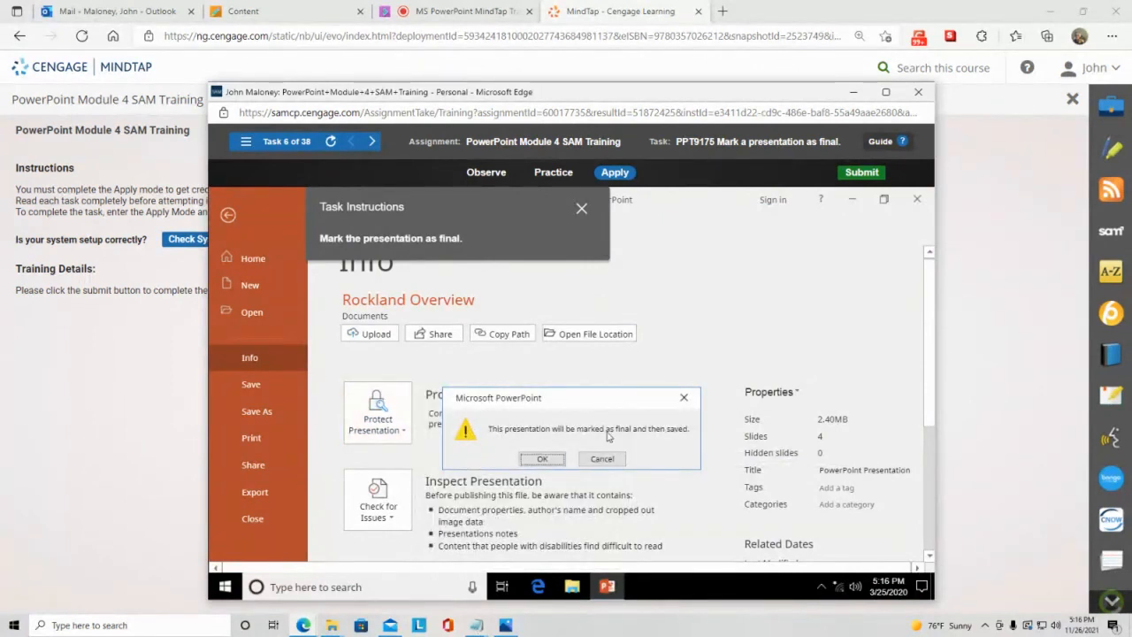
left_click(542, 459)
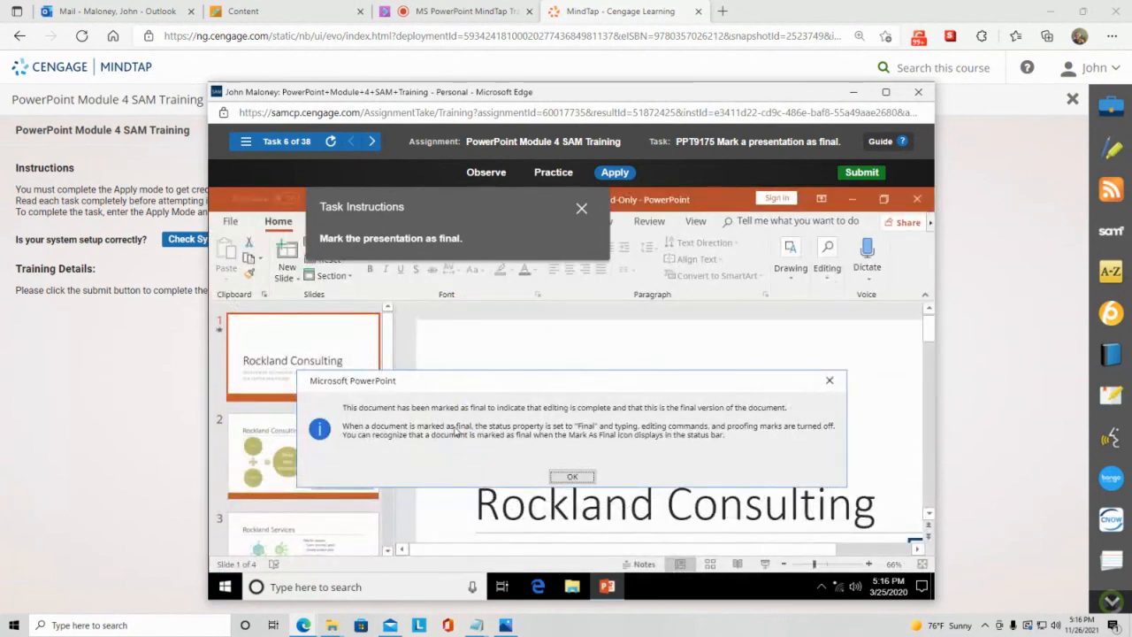
left_click(573, 478)
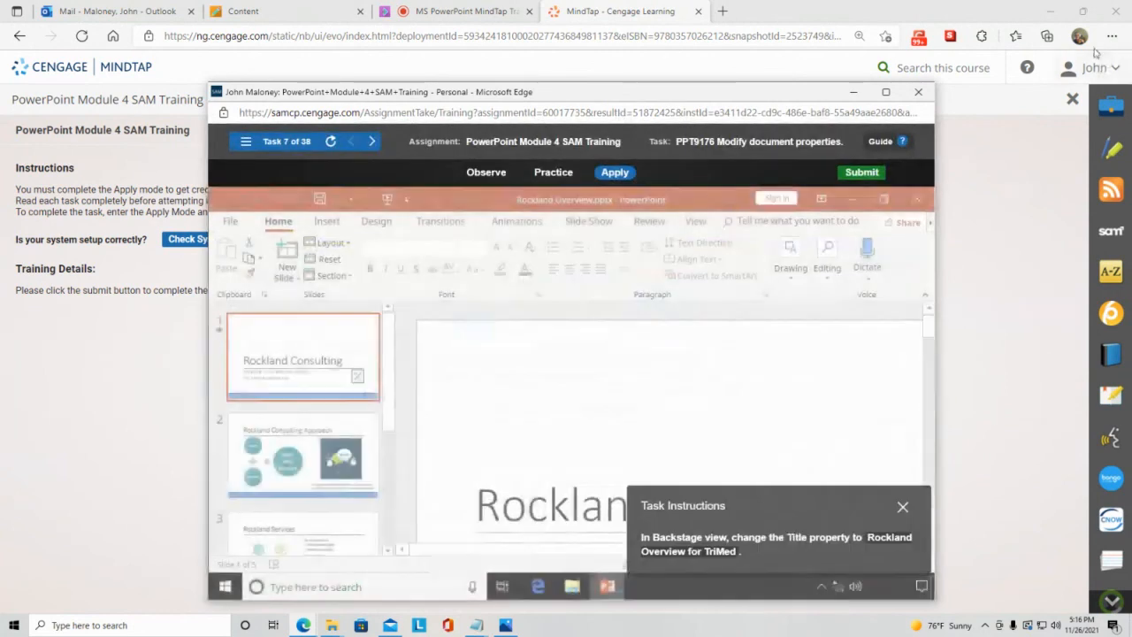
Close the PowerPoint Module 4 SAM Training and return to the course list.
left_click(918, 91)
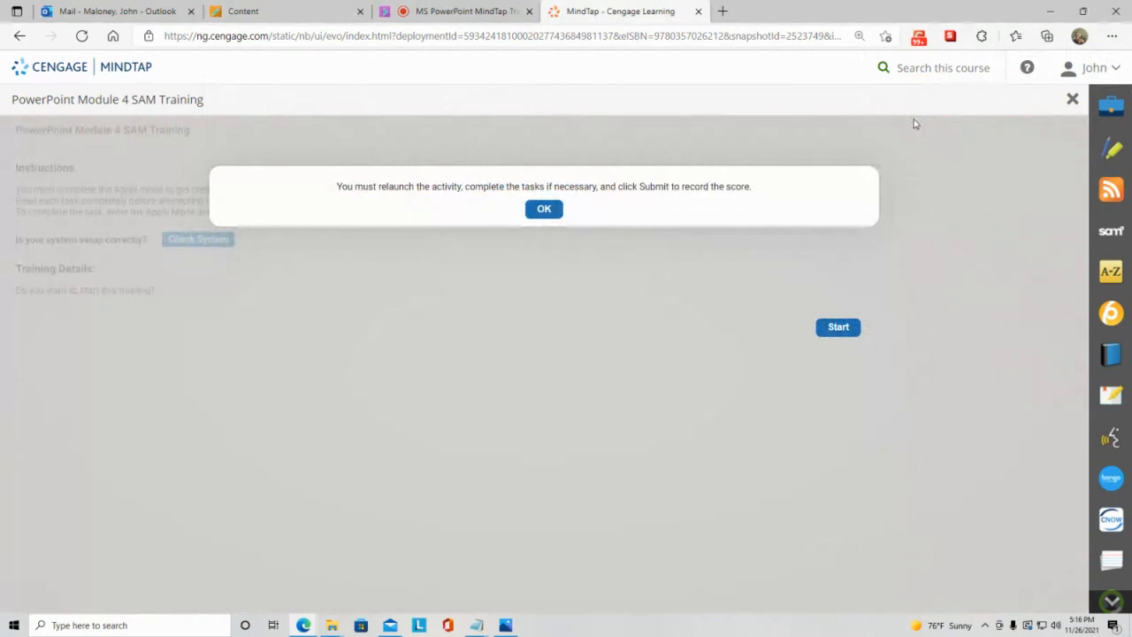
left_click(1072, 99)
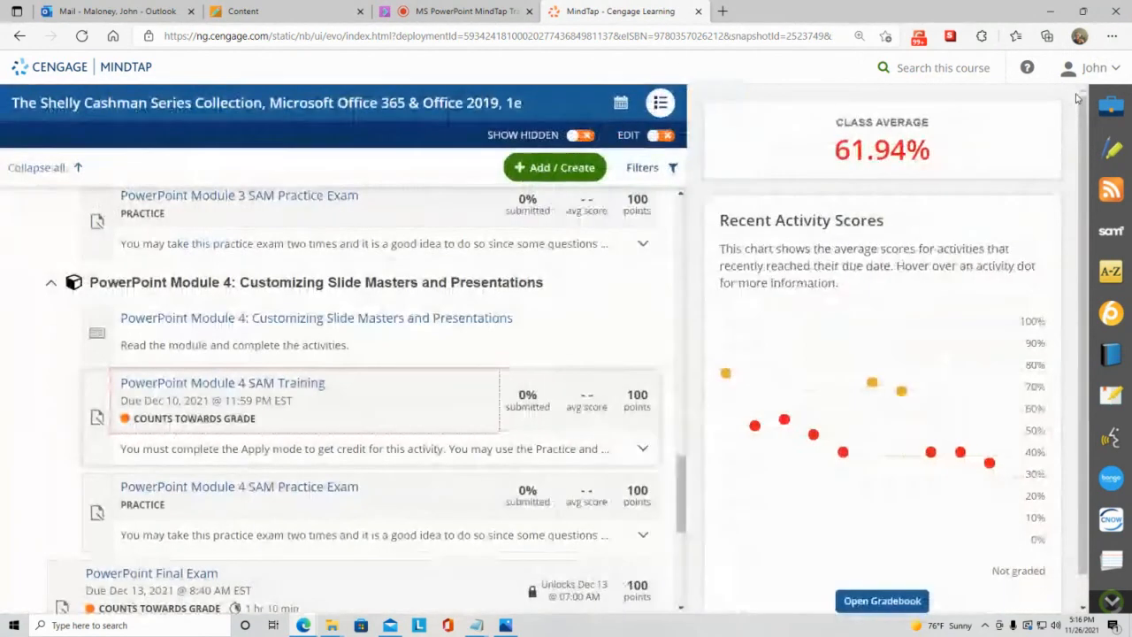